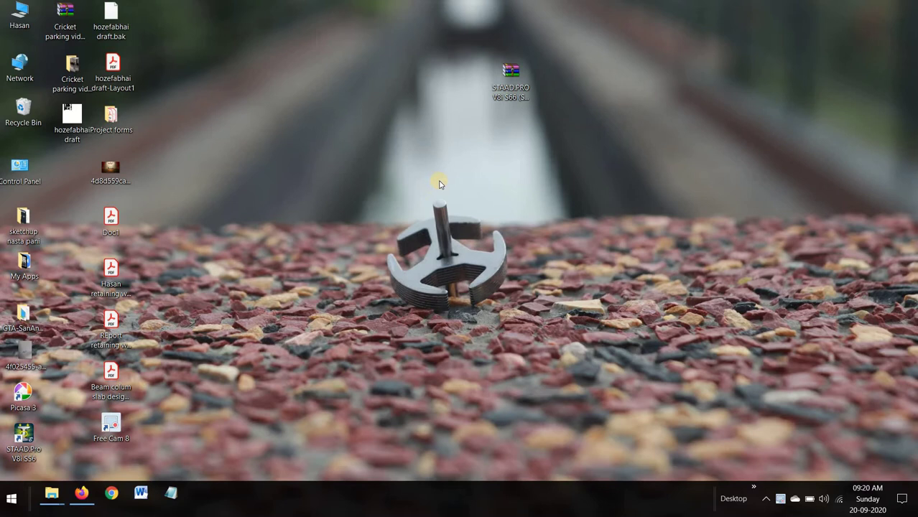
- Launch STAAD.Pro V8i from its desktop shortcut
double_click(36, 425)
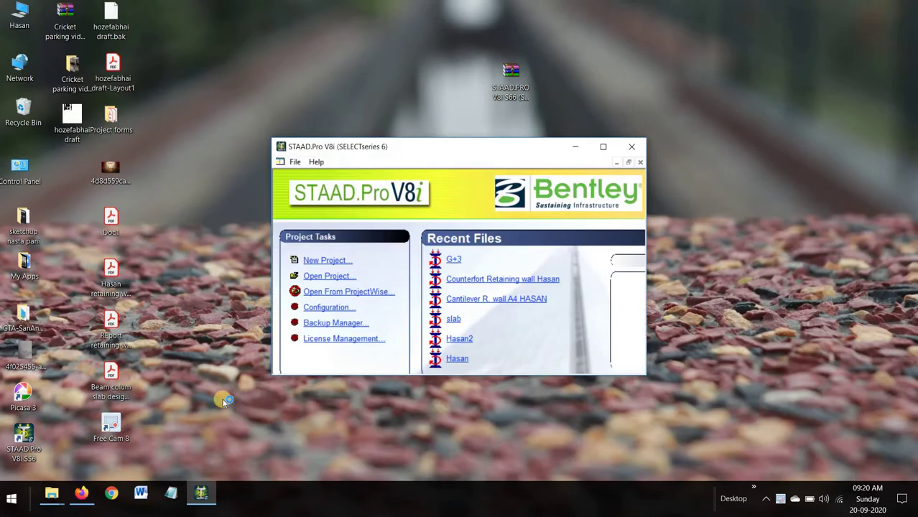
- Start a new Space-structure project named G+3 in metres and kilonewtons
left_click(602, 146)
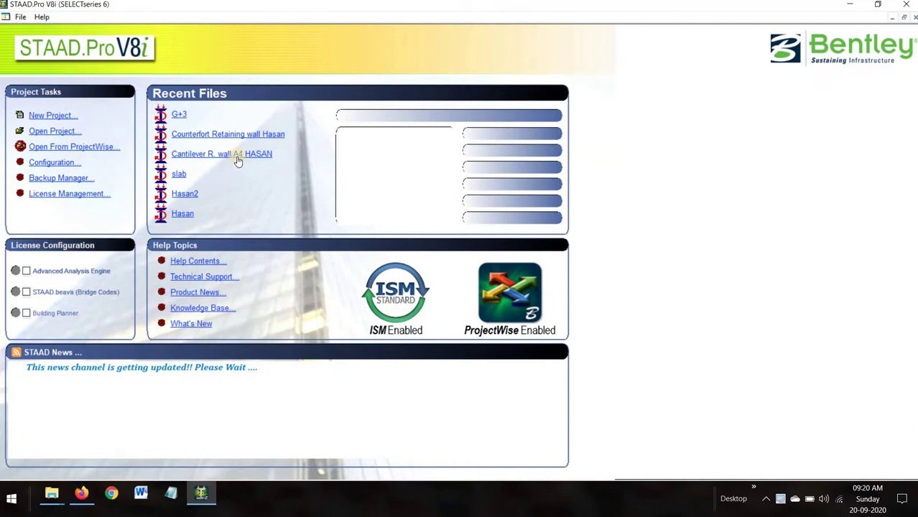
left_click(61, 116)
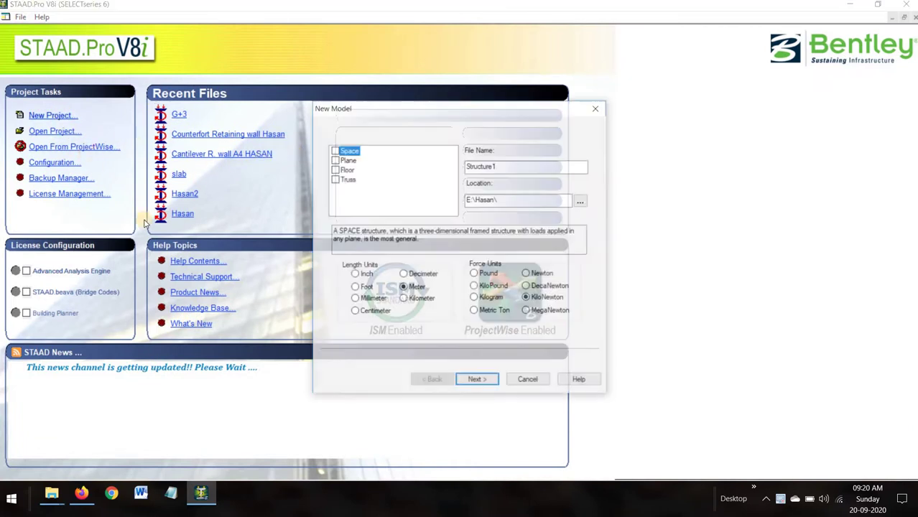
left_click(335, 150)
left_click(512, 165)
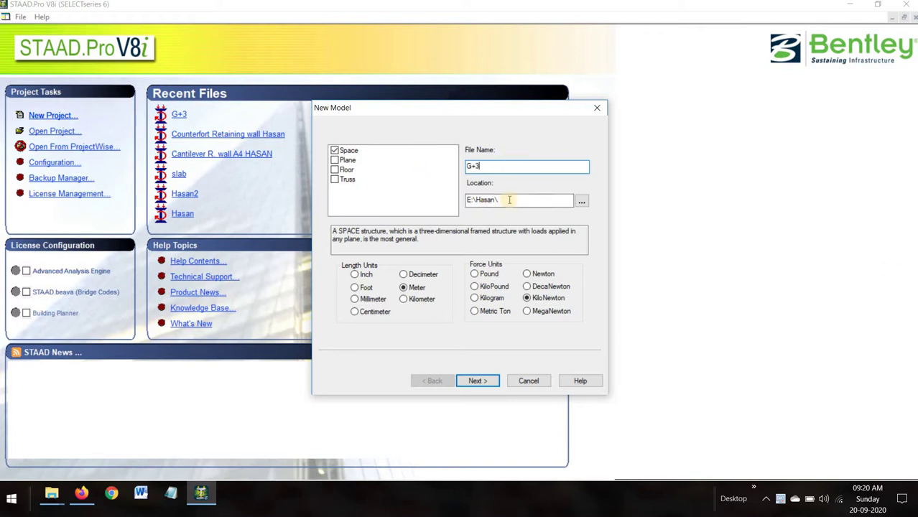
- Set E:\Hasan\ as the save location and continue to the next setup page
left_click(581, 204)
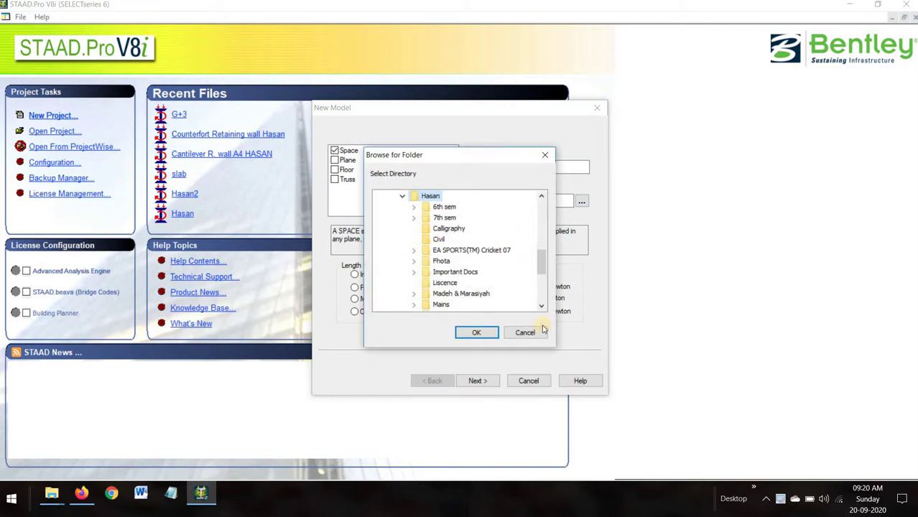
scroll(470, 271, "down", 2)
scroll(470, 273, "up", 3)
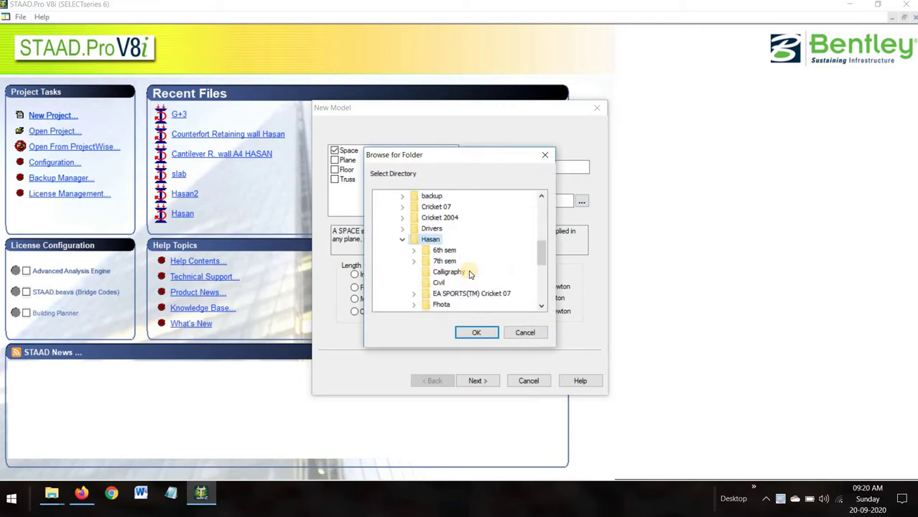
scroll(467, 272, "down", 1)
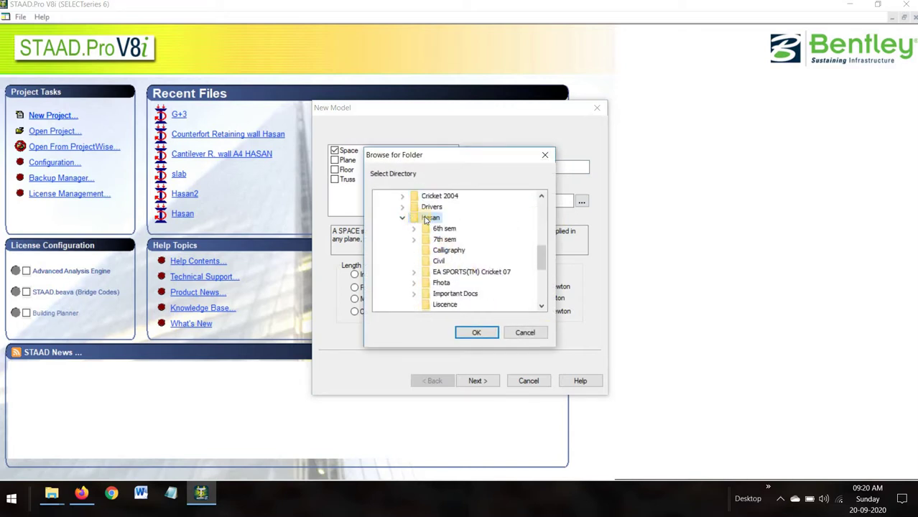
left_click(474, 332)
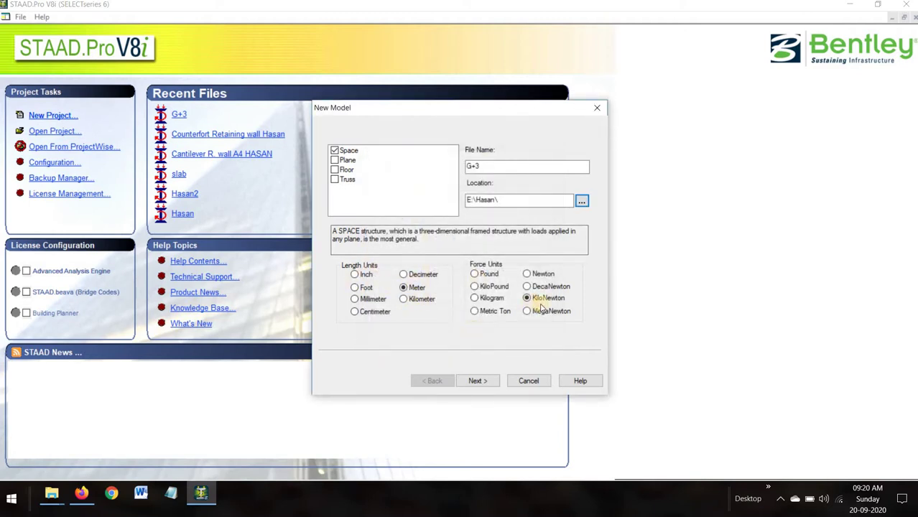
left_click(478, 380)
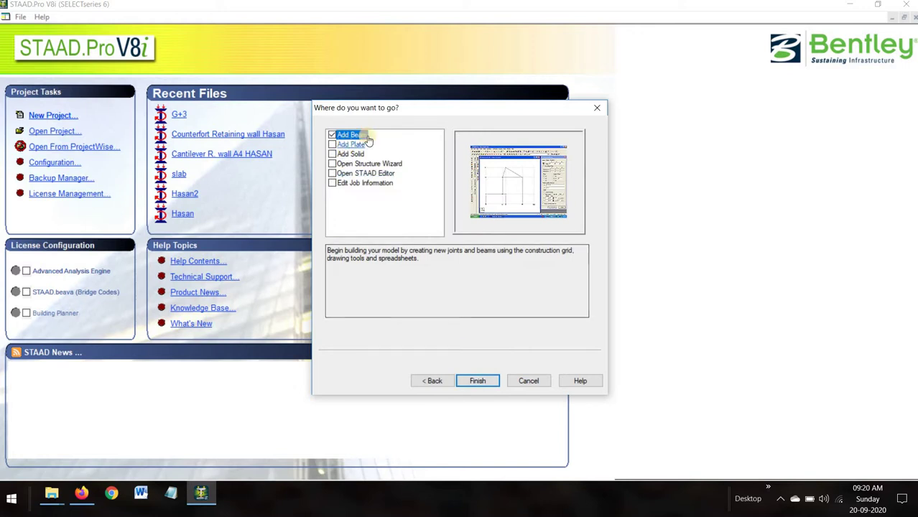
- Finish setup with Add Beam, opening the empty G+3 workspace on the default linear grid
left_click(477, 381)
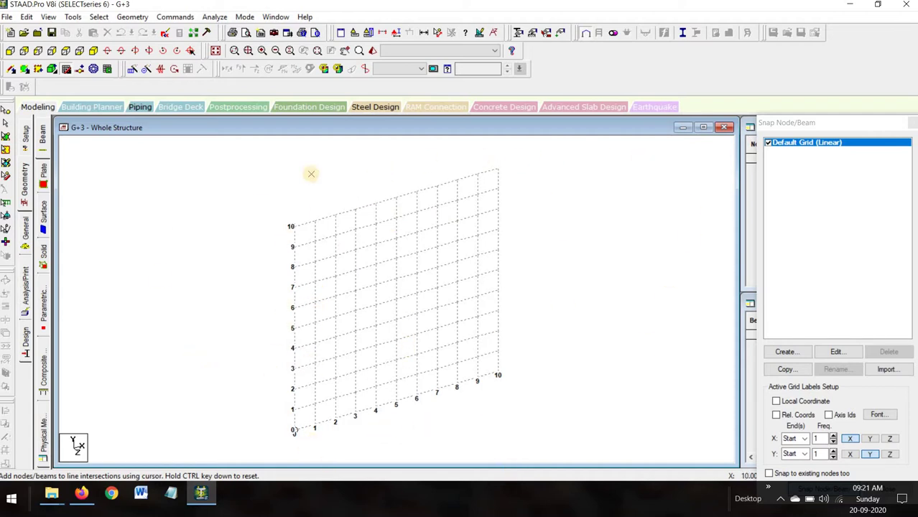
left_click(108, 18)
mouse_move(125, 21)
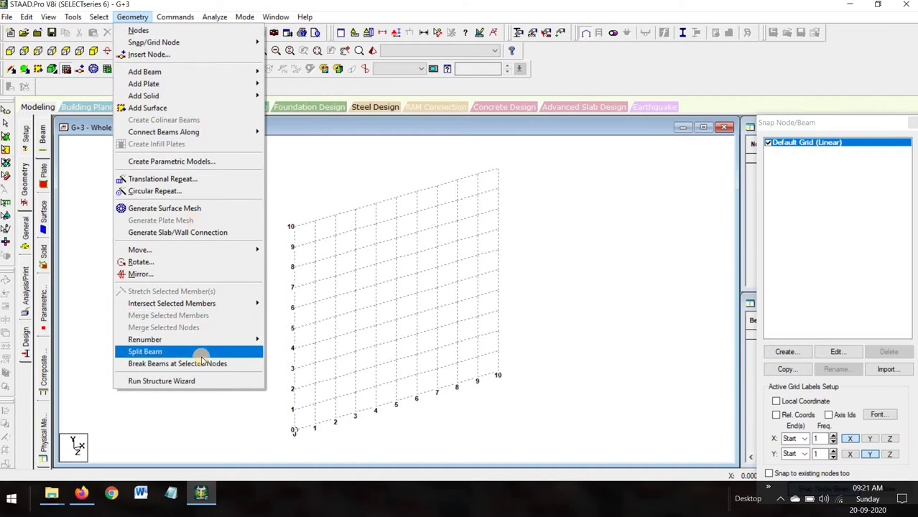
- Run the Structure Wizard and open the Bay Frame parameters under Frame Models
left_click(189, 381)
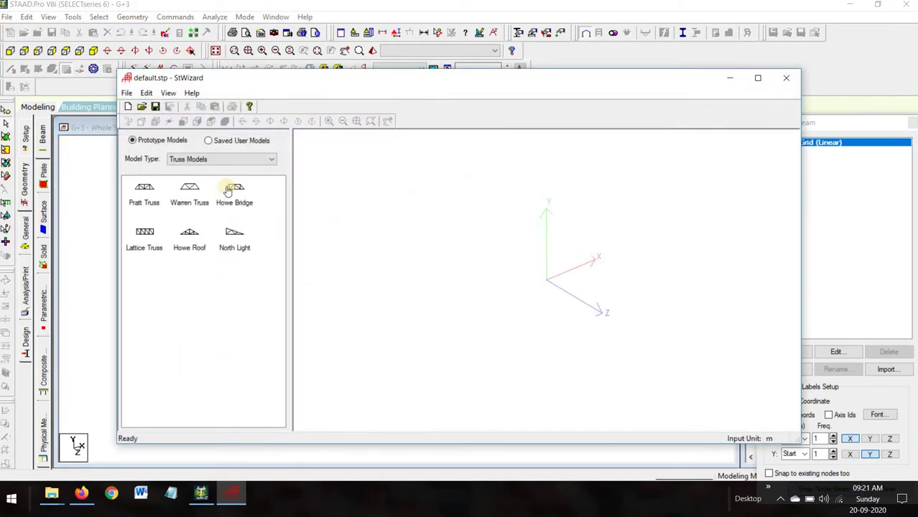
left_click(229, 159)
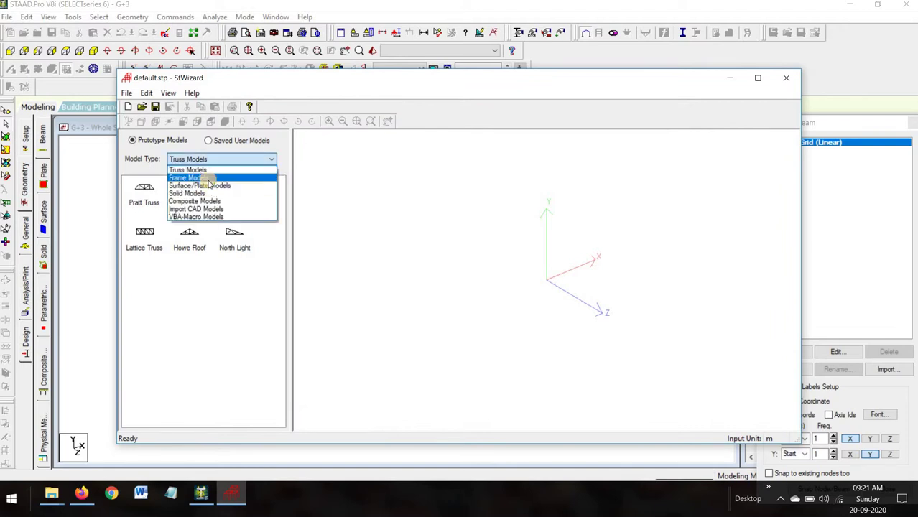
left_click(188, 177)
left_click(147, 201)
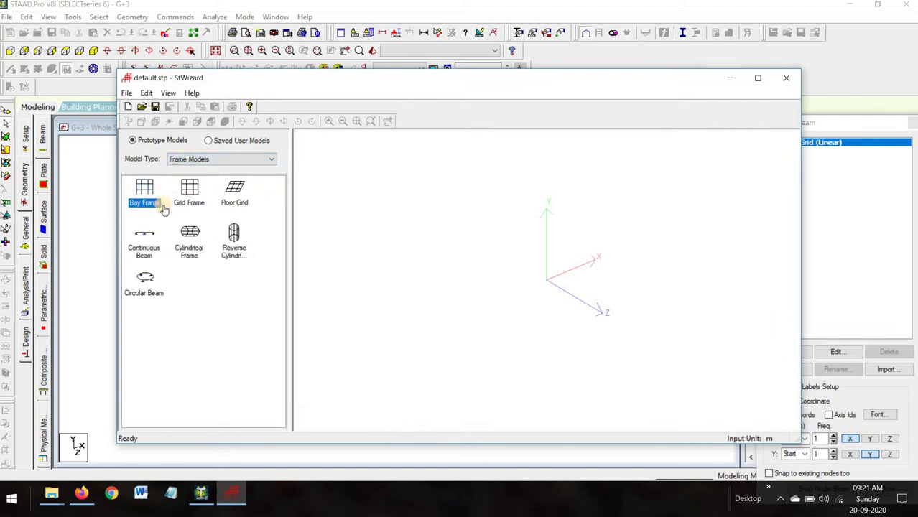
double_click(144, 192)
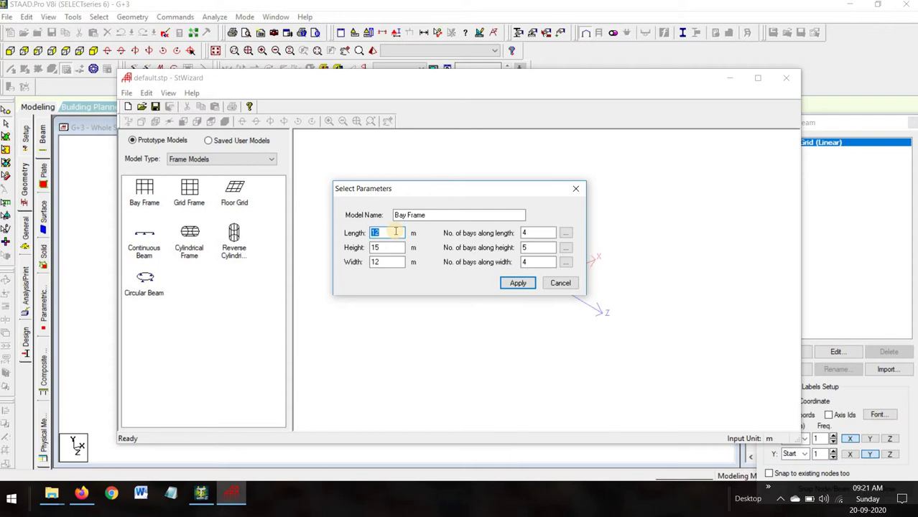
- Set the Bay Frame length to 18 m, height 13 m and width 16 m
key("BackSpace")
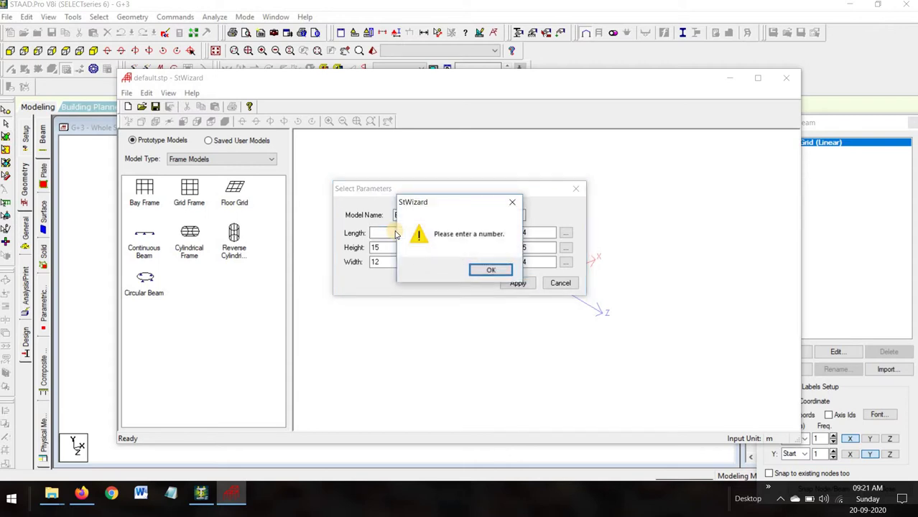
left_click(491, 271)
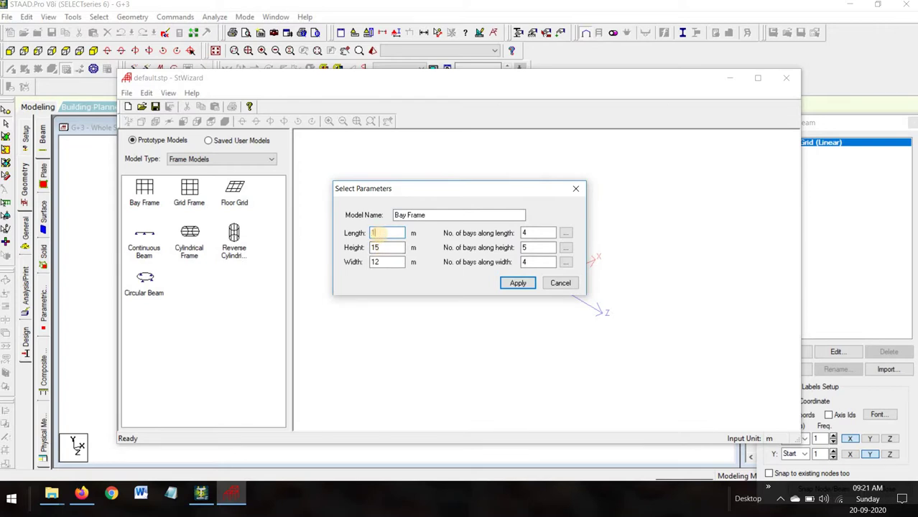
type("18")
left_click(396, 247)
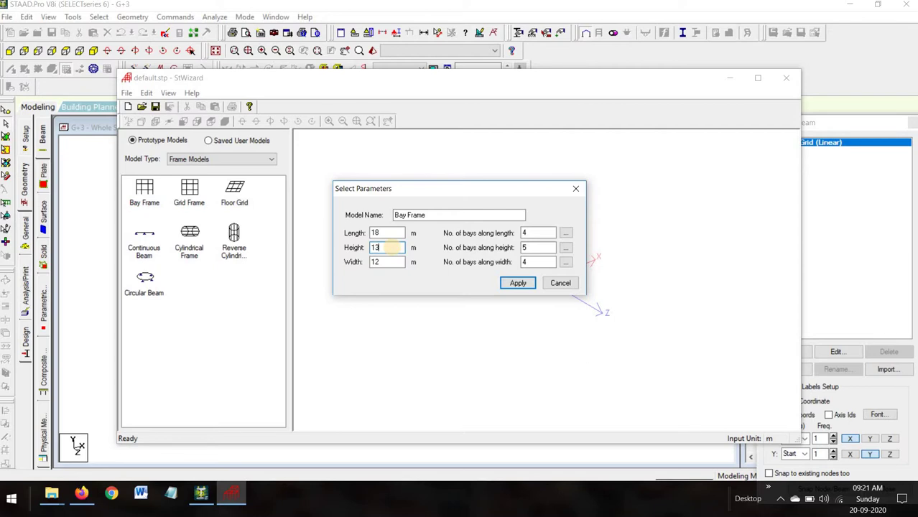
left_click(395, 262)
key("BackSpace")
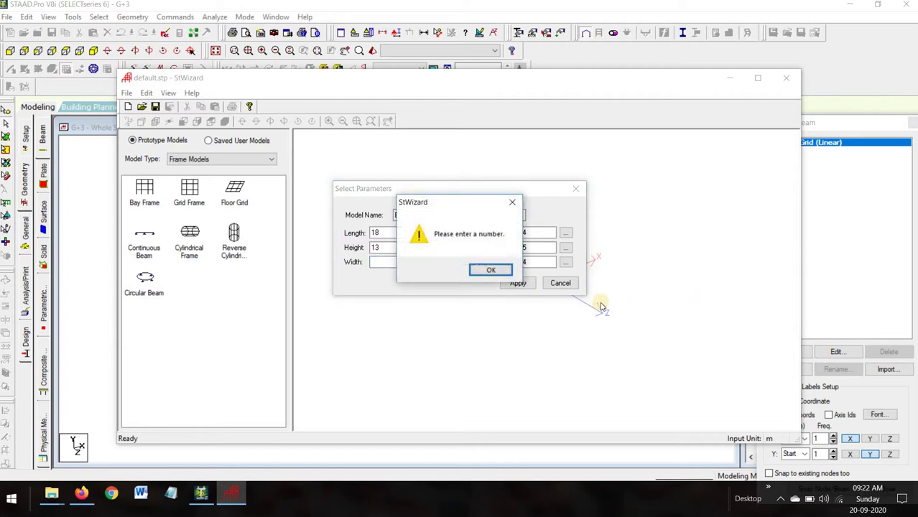
left_click(495, 273)
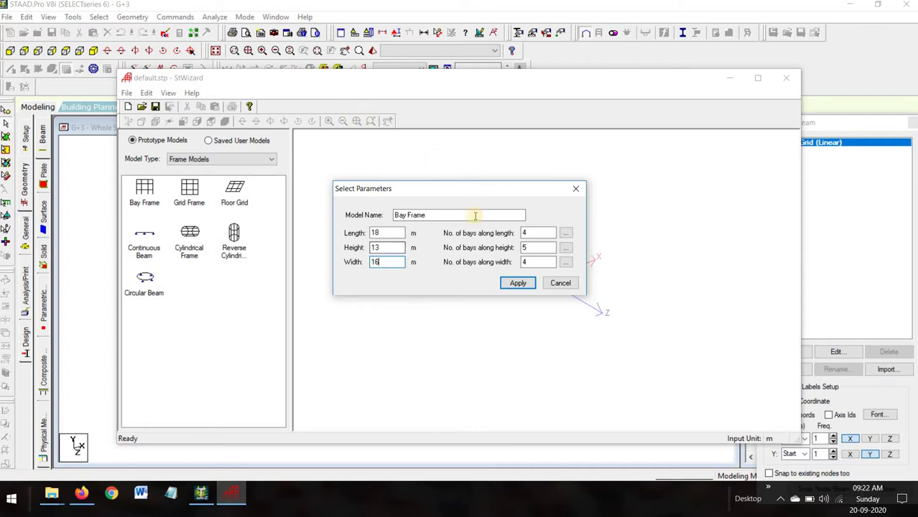
- Set 6 bays along the length and 4 along the height, then clear the width bays
left_click(548, 232)
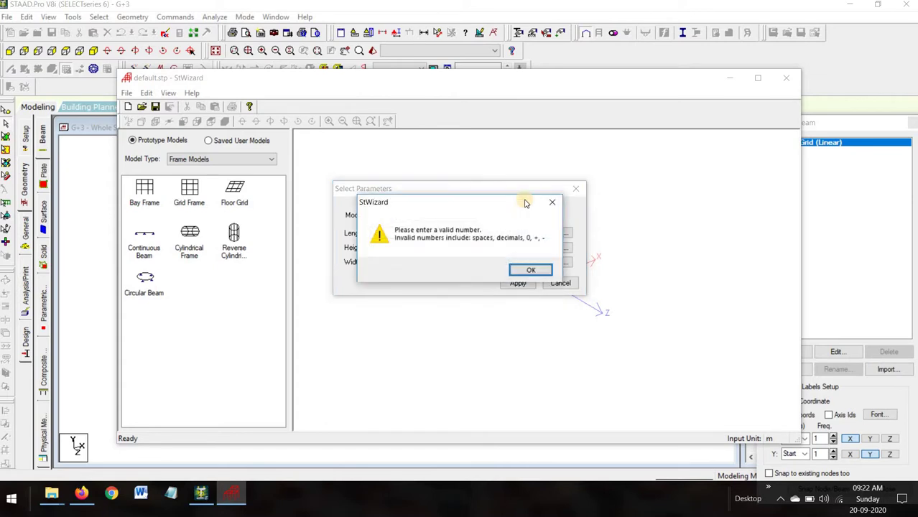
left_click(530, 270)
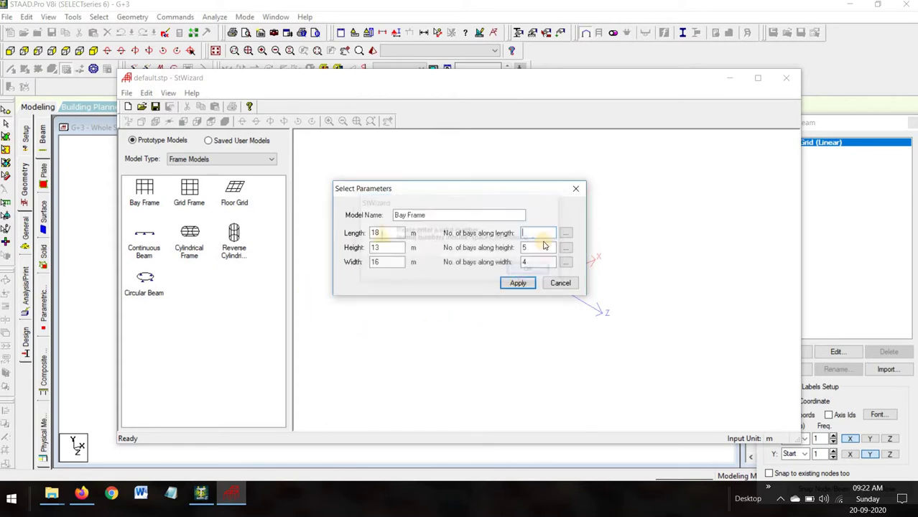
type("6")
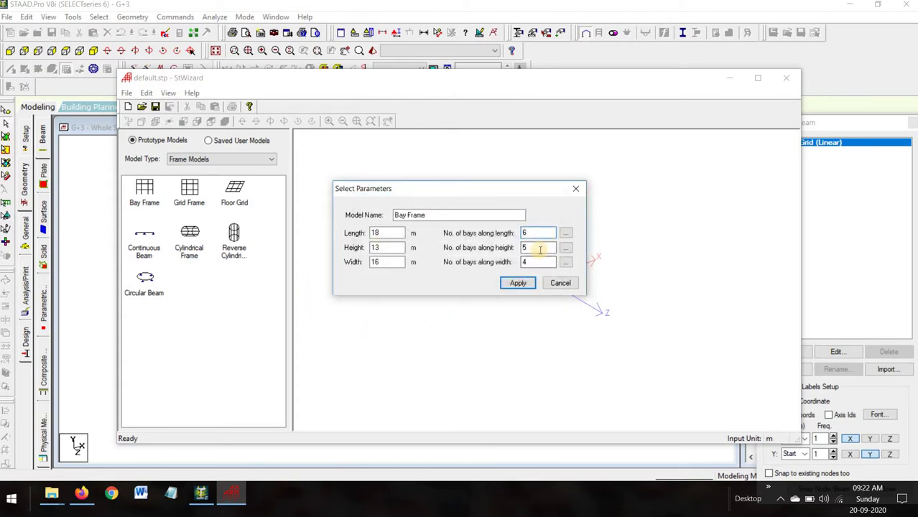
left_click(540, 247)
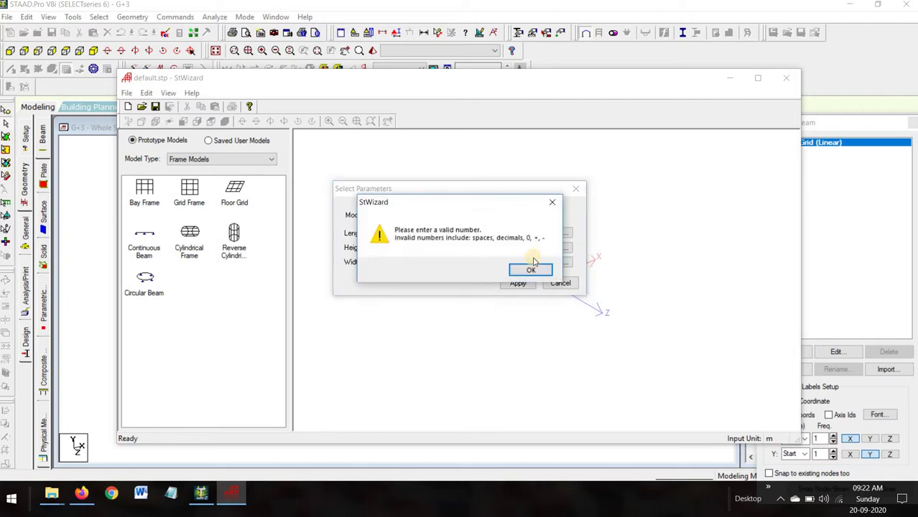
left_click(531, 270)
type("4")
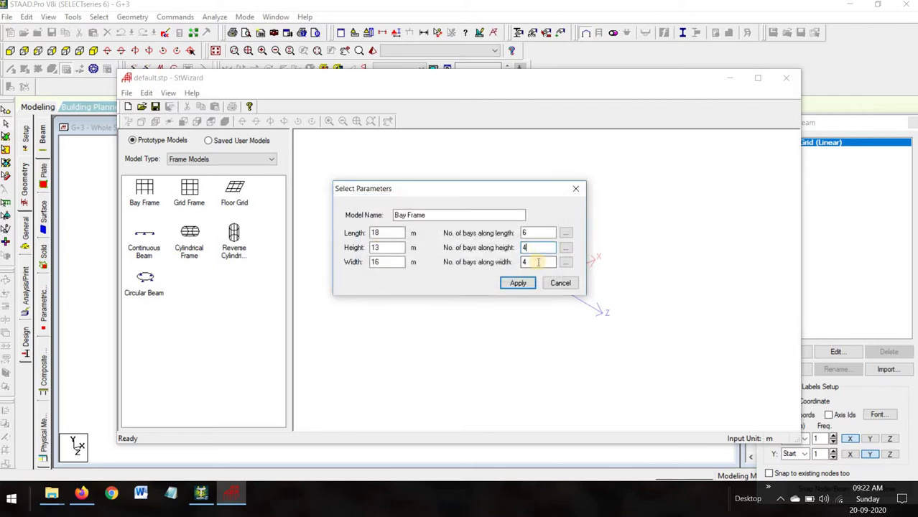
left_click(538, 262)
type("4")
key("BackSpace")
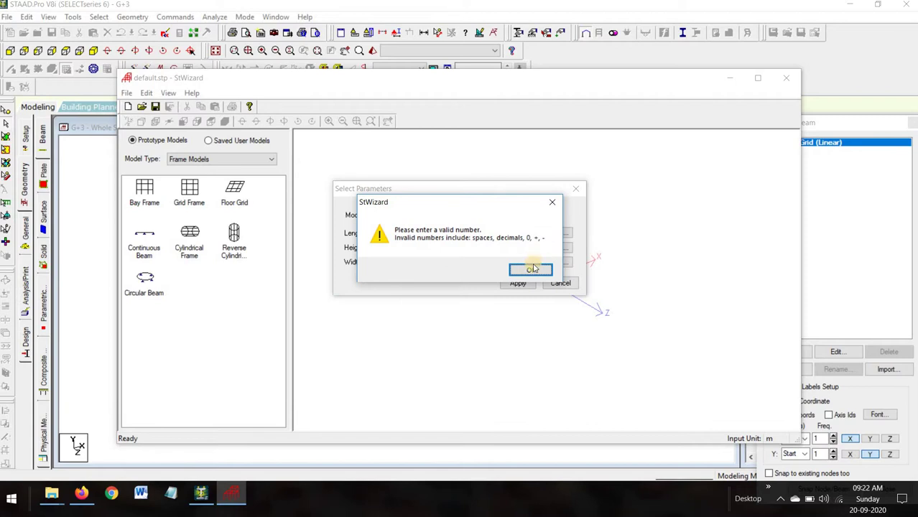
left_click(533, 270)
- Enter 3 bays along the width and accept the six length-bay sizes
type("3")
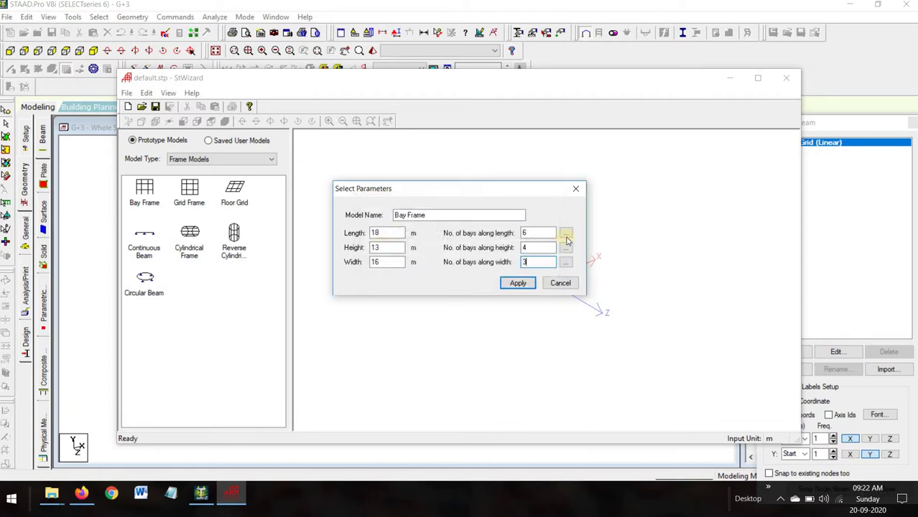
left_click(567, 234)
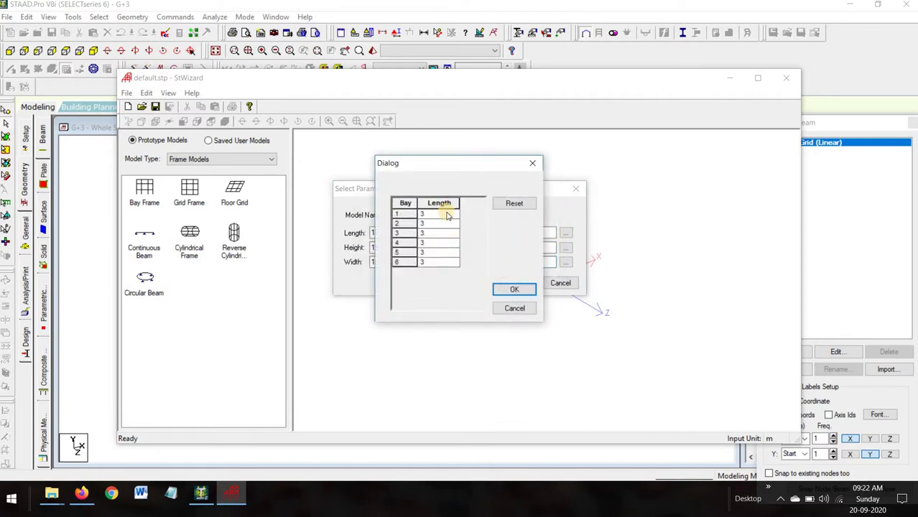
left_click(514, 289)
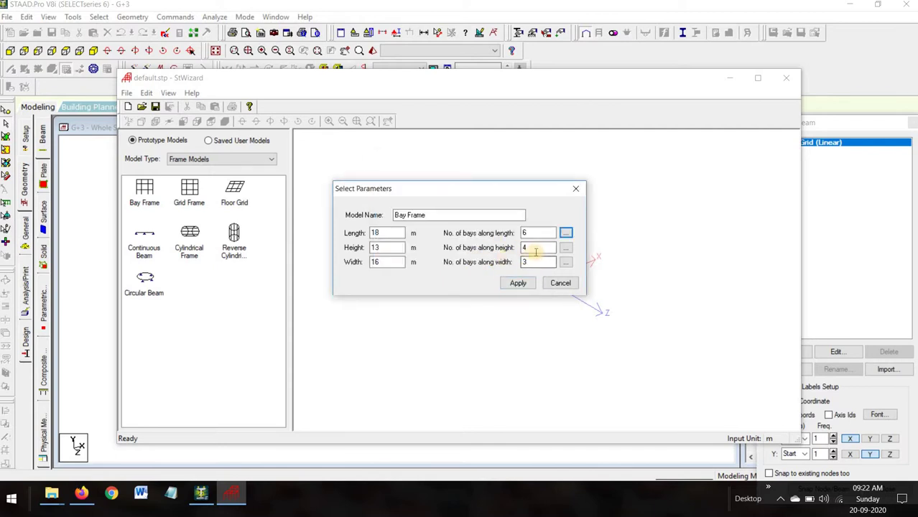
- Set the four storey heights to 4, 3, 3 and 3 m
left_click(566, 248)
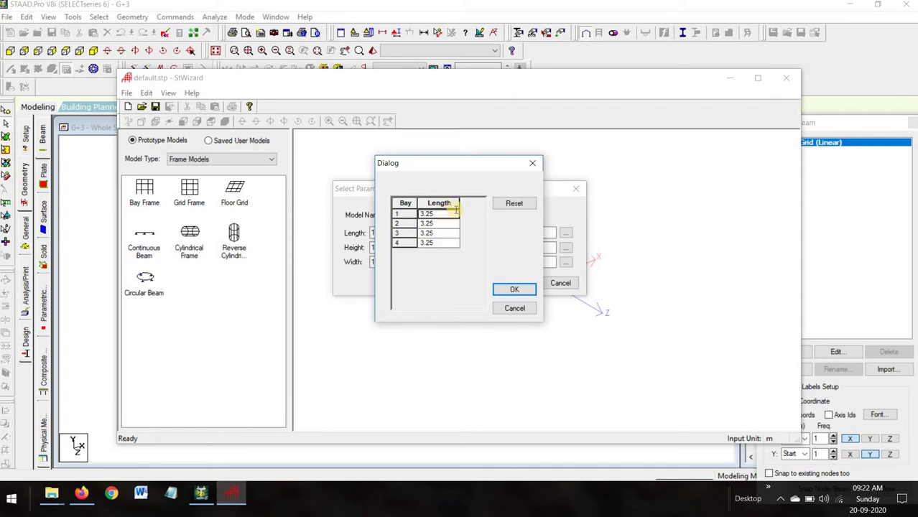
type("4")
left_click(435, 224)
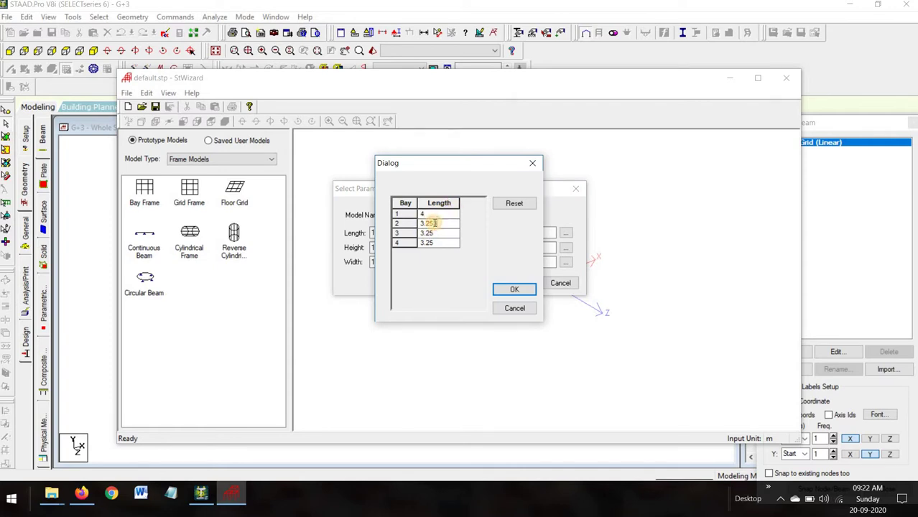
type("3")
key("BackSpace")
key("BackSpace")
key("BackSpace")
left_click(448, 231)
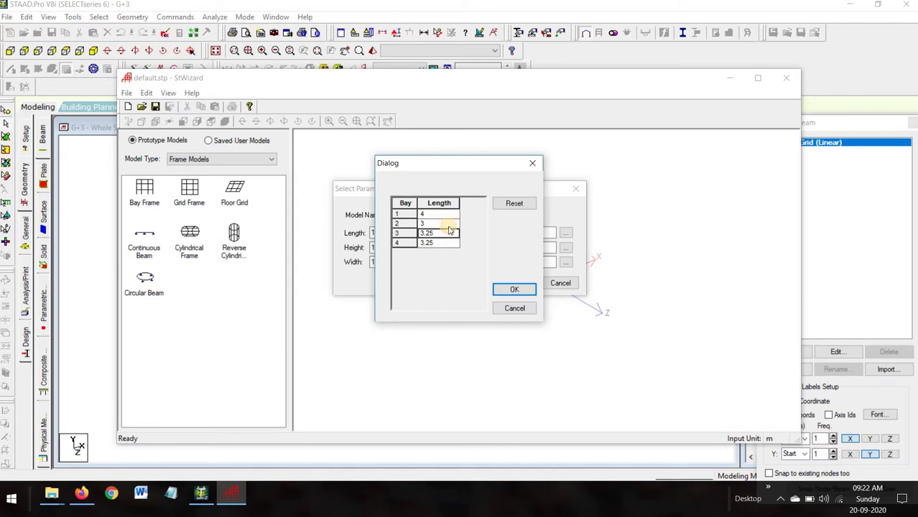
left_click(440, 234)
key("Down")
left_click(443, 237)
type("3")
left_click(434, 244)
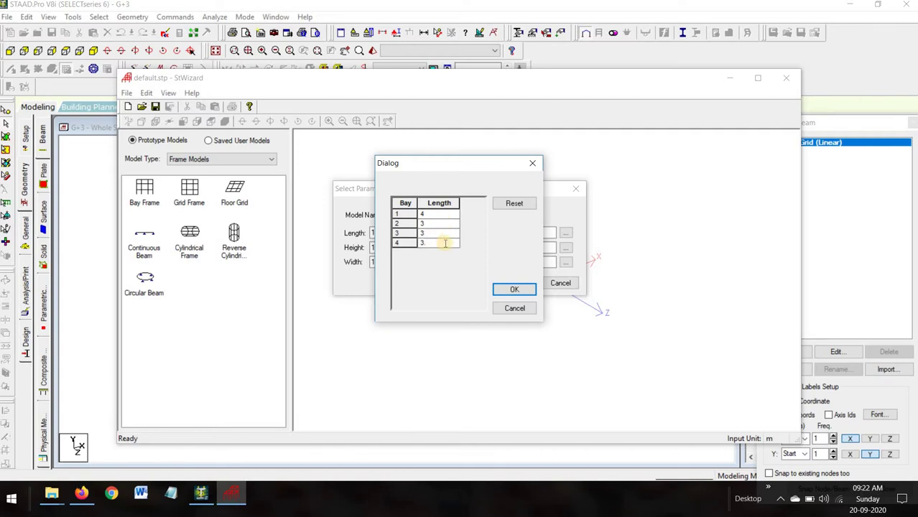
left_click(501, 291)
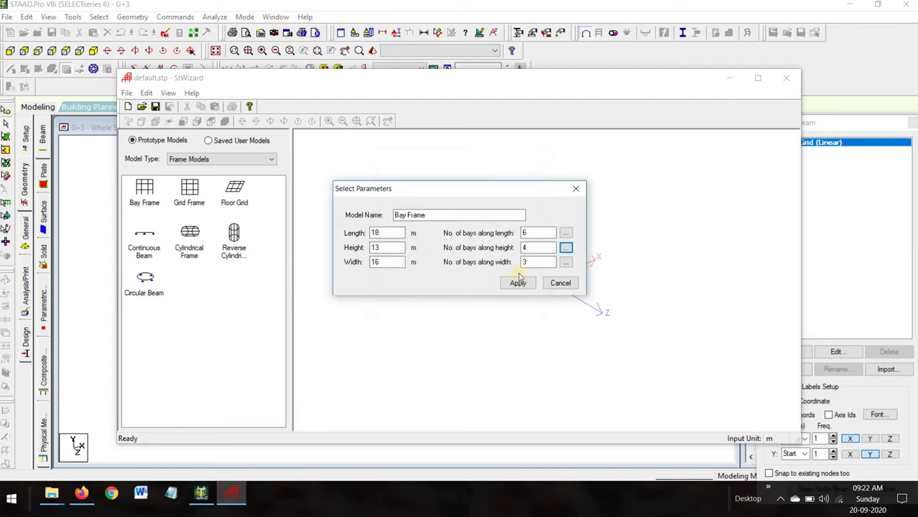
- Set the width bays to 6, 4 and 6 m and generate the bay frame
left_click(567, 264)
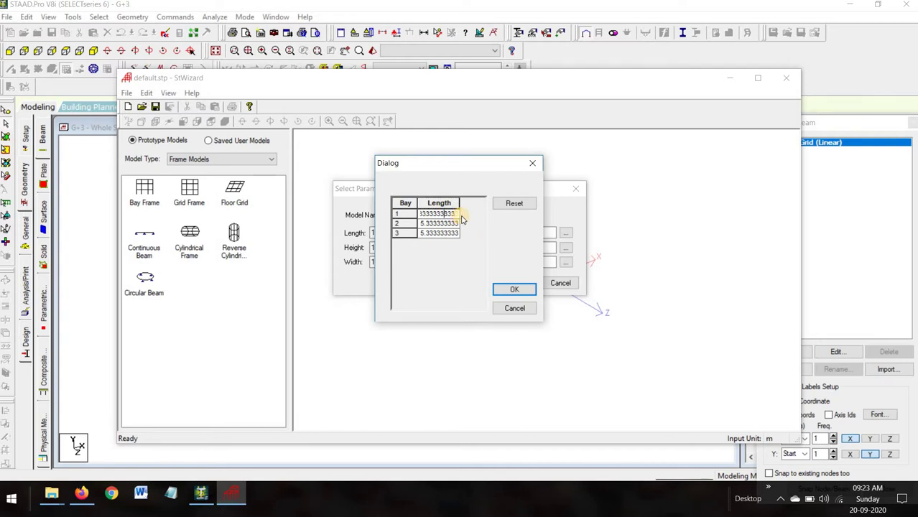
key("BackSpace")
key("BackSpace")
key("BackSpace")
key("BackSpace")
key("BackSpace")
key("BackSpace")
key("BackSpace")
key("BackSpace")
key("BackSpace")
left_click(450, 224)
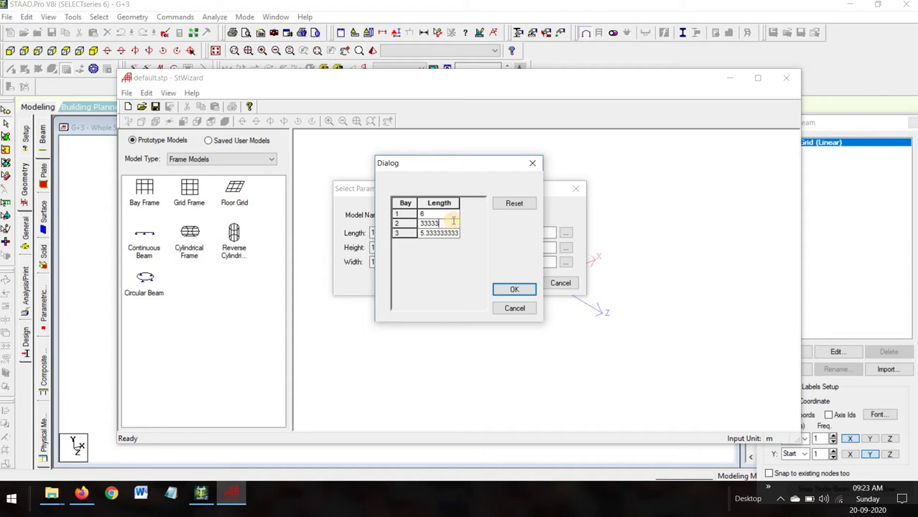
type("4")
left_click(457, 232)
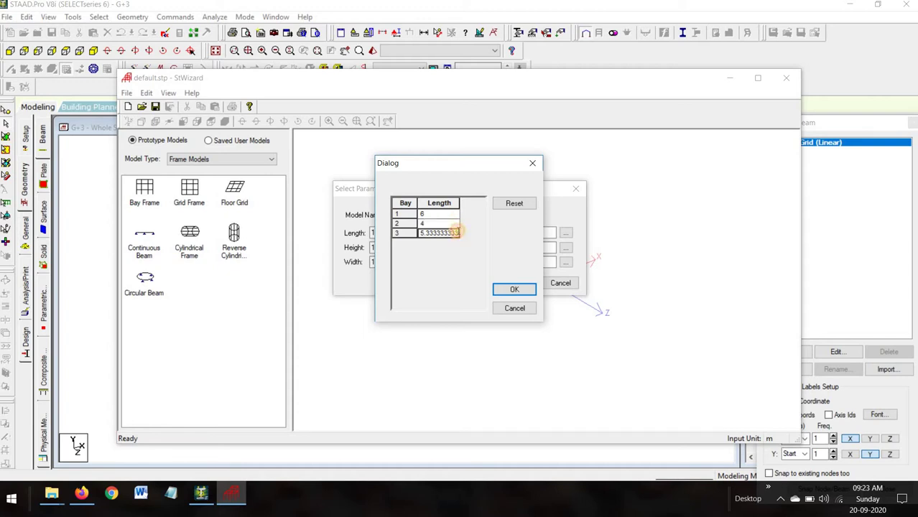
key("BackSpace")
key("BackSpace")
key("BackSpace")
key("BackSpace")
key("BackSpace")
key("BackSpace")
key("BackSpace")
key("BackSpace")
key("BackSpace")
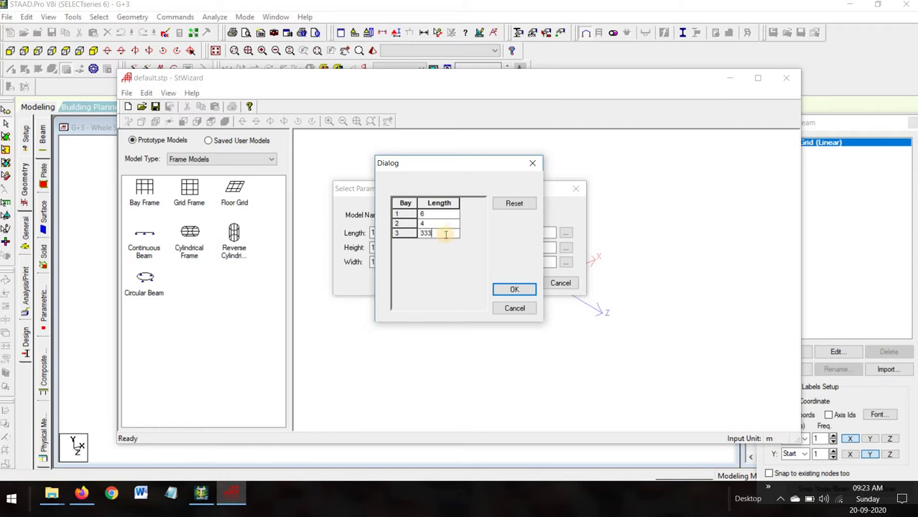
type("8")
left_click(513, 289)
left_click(517, 283)
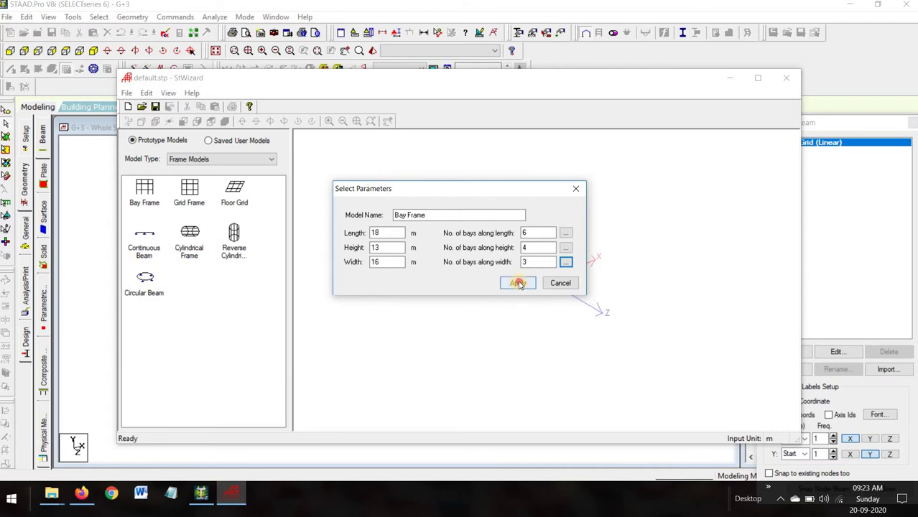
- Orbit the generated 18×13×16 m bay frame to inspect it and close the wizard
left_click_drag(611, 326, 480, 294)
left_click_drag(473, 256, 497, 237)
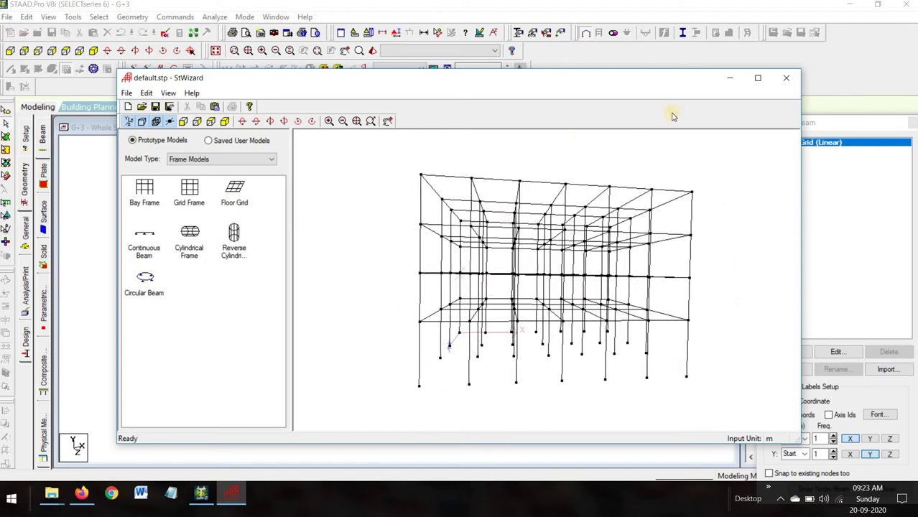
left_click(788, 80)
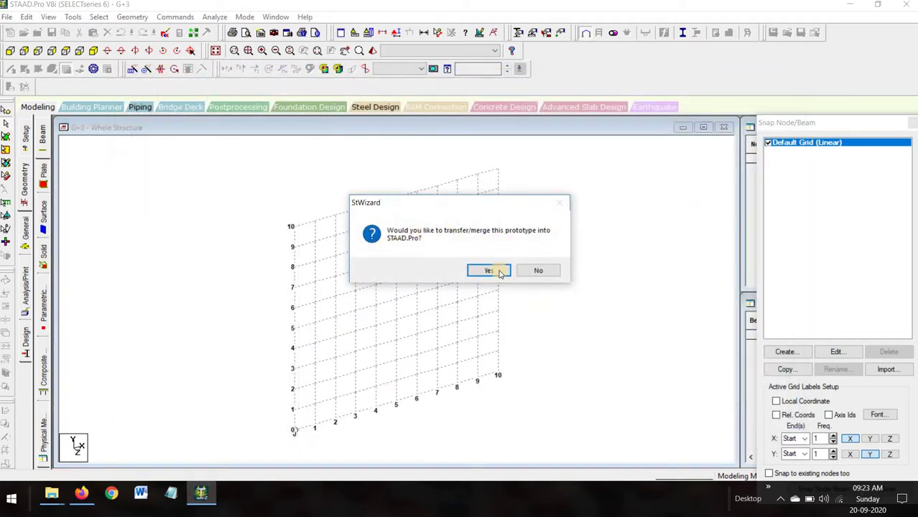
- Paste the bay frame into G+3 at the default offset and show the Nodes and Beams tables
left_click(500, 272)
left_click(518, 195)
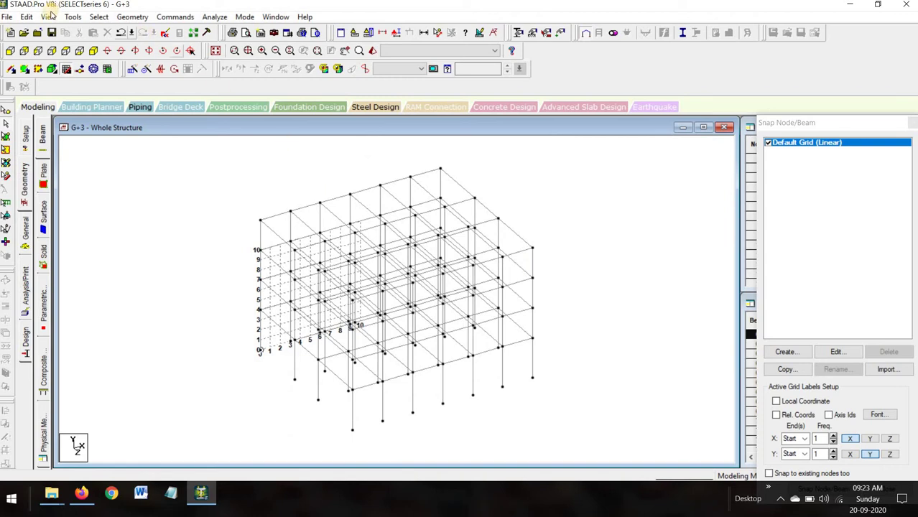
left_click(67, 69)
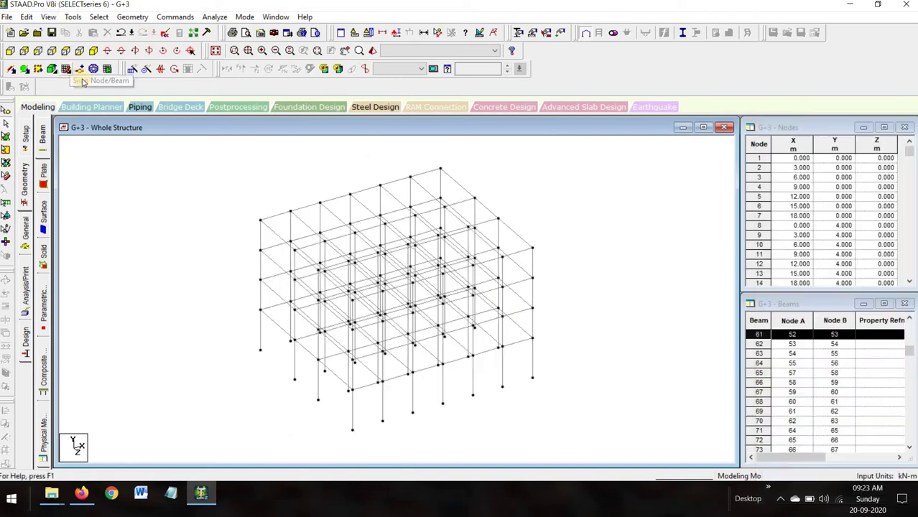
left_click(319, 269)
left_click(414, 295)
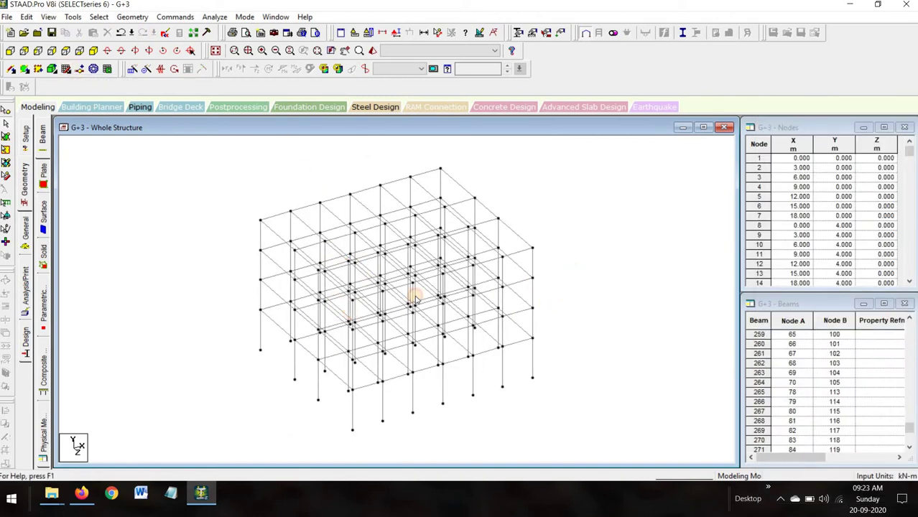
middle_click_drag(220, 273, 188, 287)
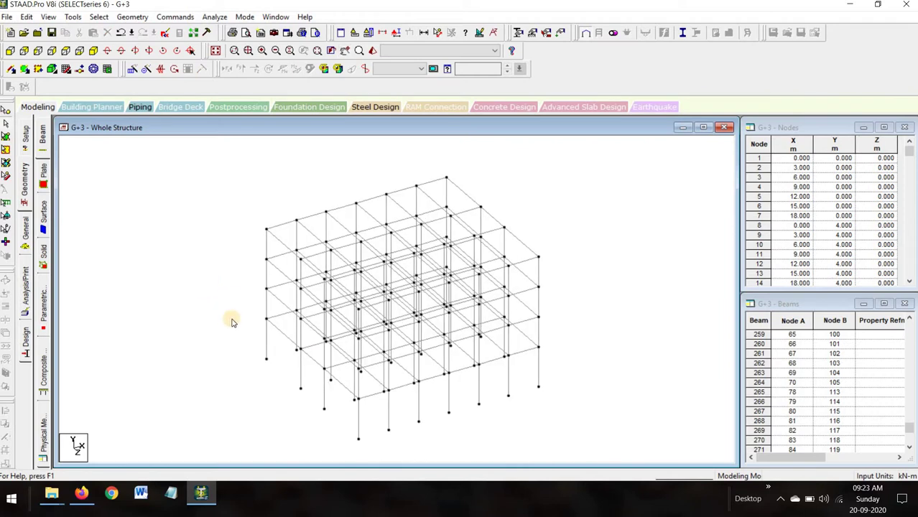
scroll(358, 287, "up", 2)
middle_click_drag(618, 320, 540, 300)
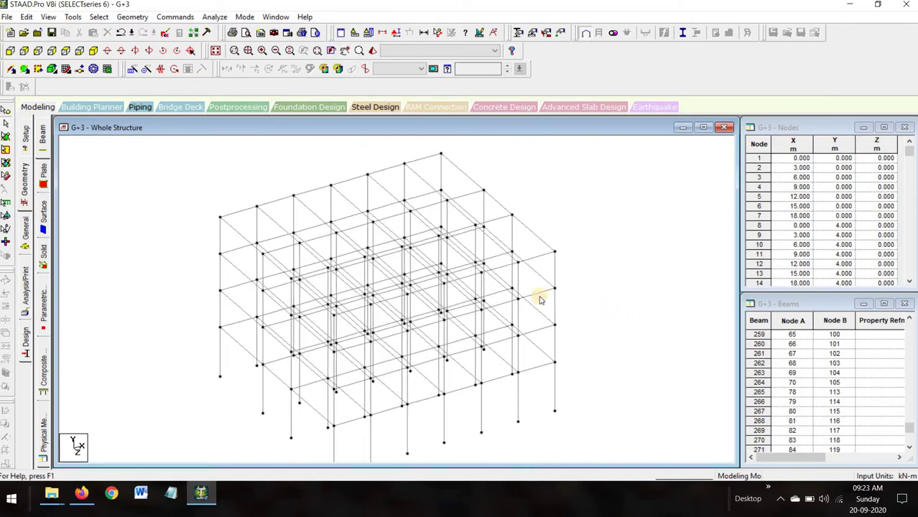
- In top plan view, delete beam 259 on every floor
left_click(65, 50)
scroll(330, 300, "down", 1)
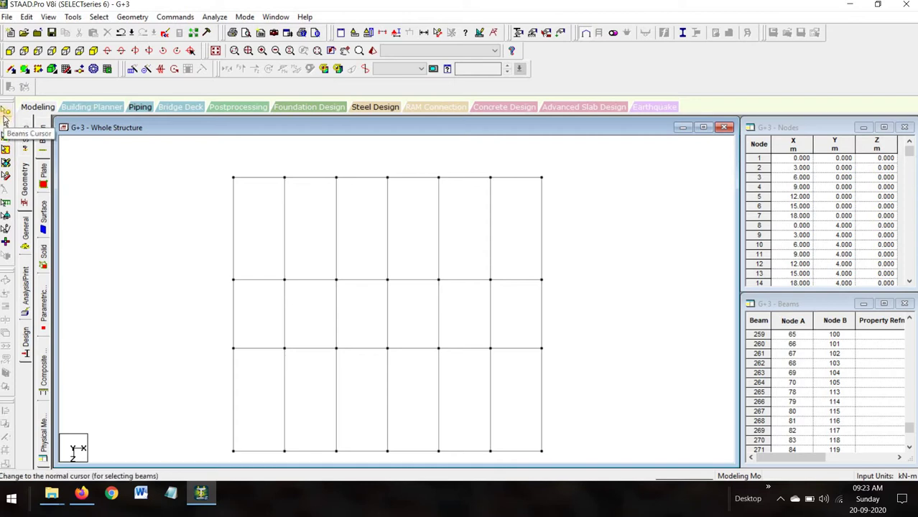
left_click(5, 123)
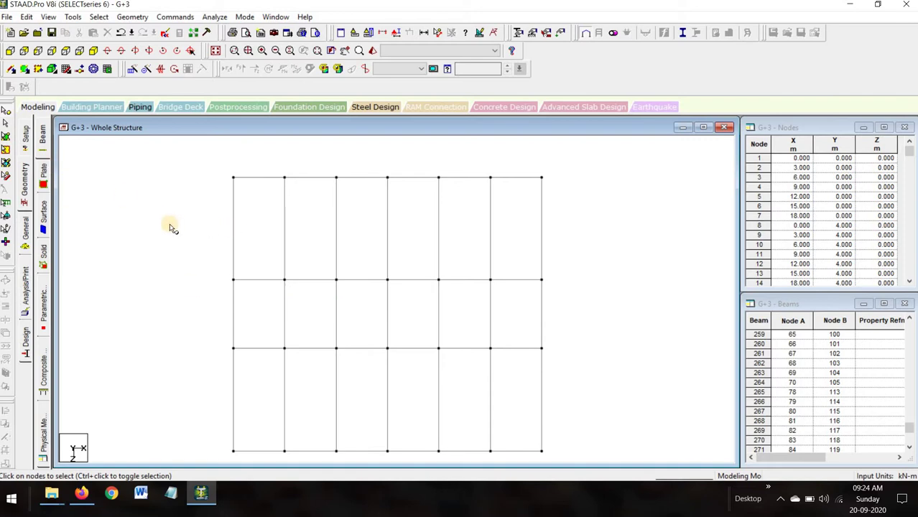
left_click(335, 299)
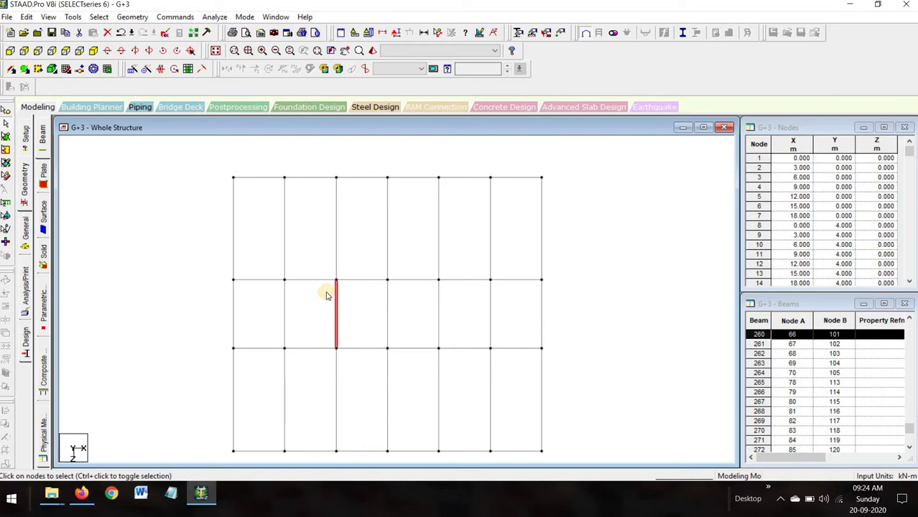
left_click(283, 299)
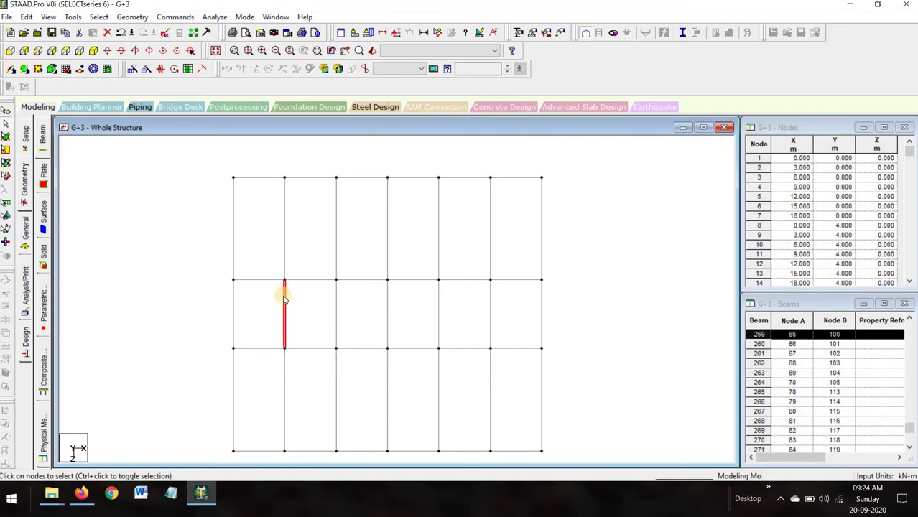
key("Delete")
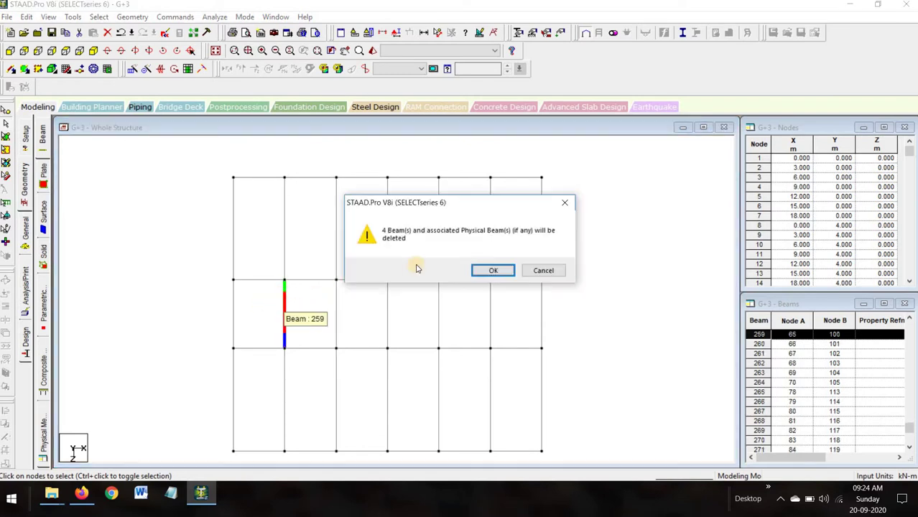
left_click(491, 270)
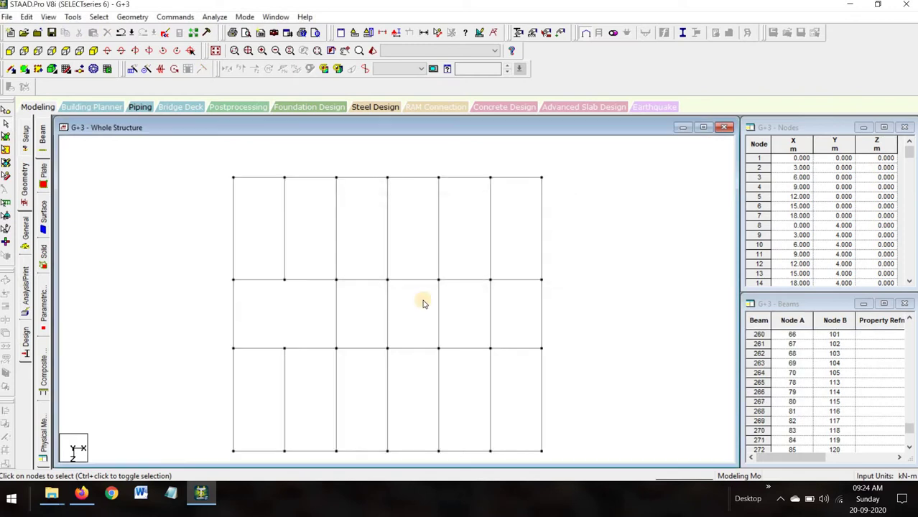
- Delete beams 261 and 263 on every floor as well
left_click(385, 305)
key("Delete")
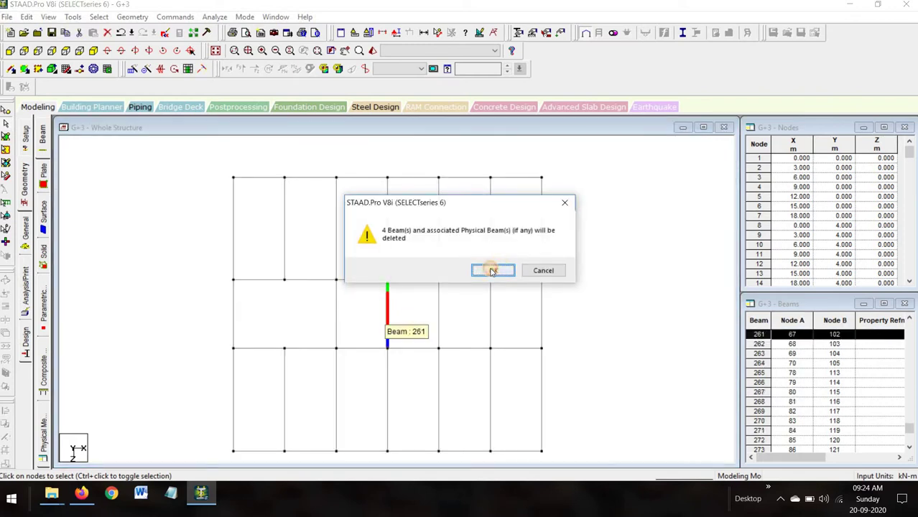
left_click(493, 270)
left_click(491, 303)
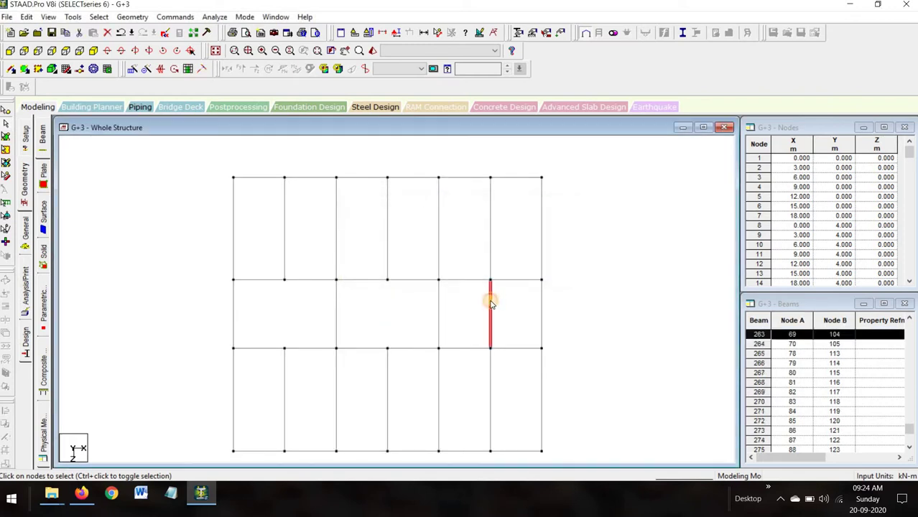
key("Delete")
left_click(494, 269)
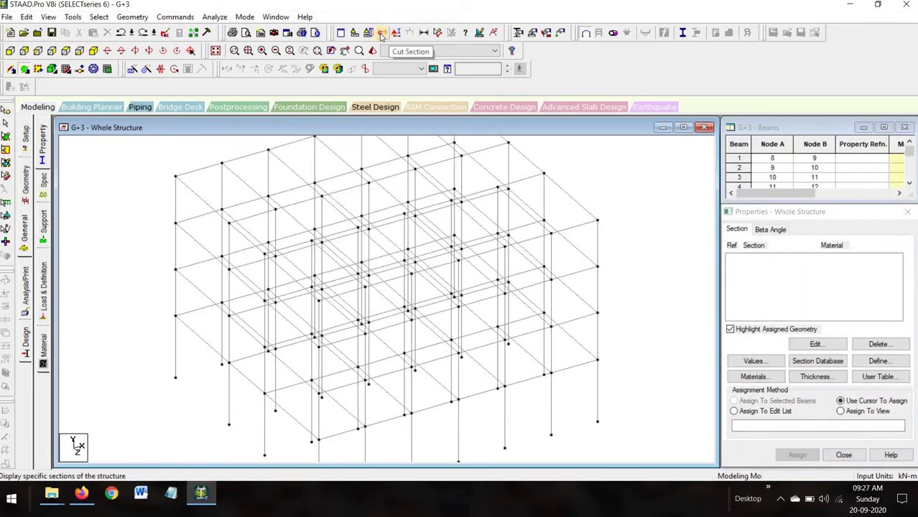
- Use View > Section with a window selection to isolate the ground storey's six bays
left_click(381, 34)
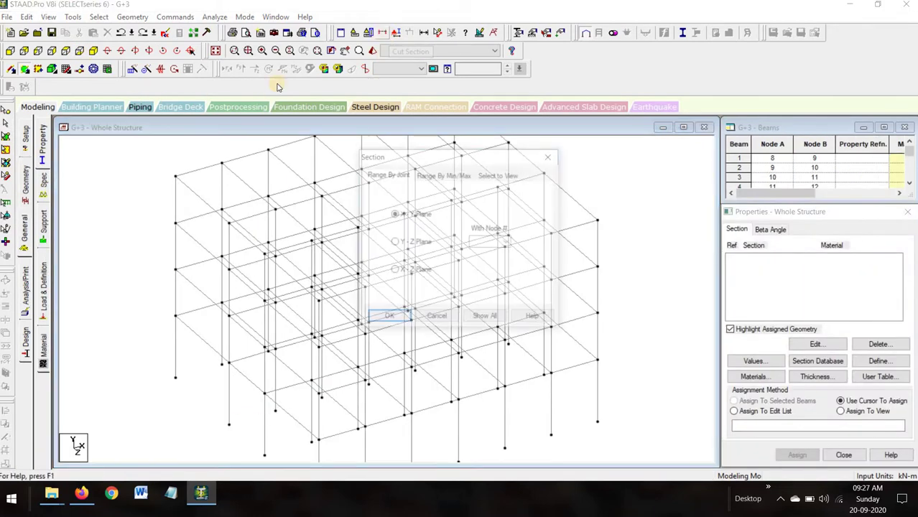
left_click(496, 175)
left_click(385, 318)
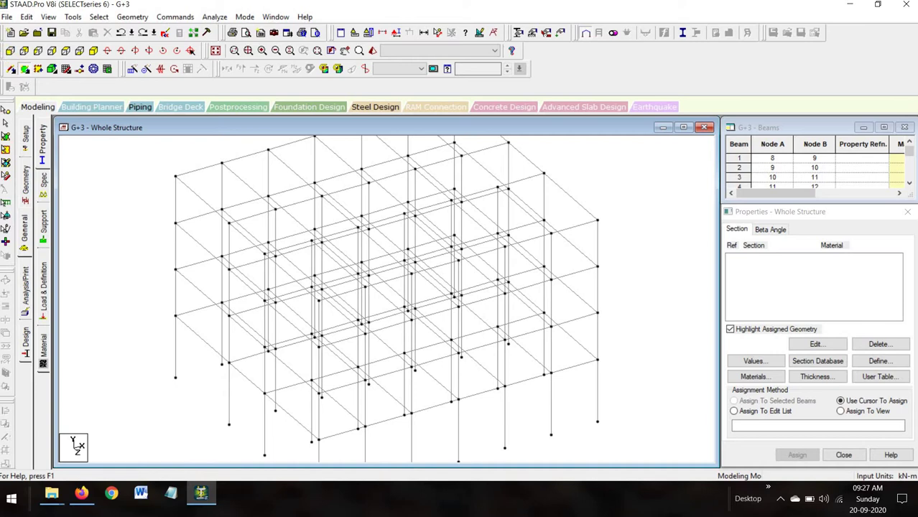
left_click(21, 48)
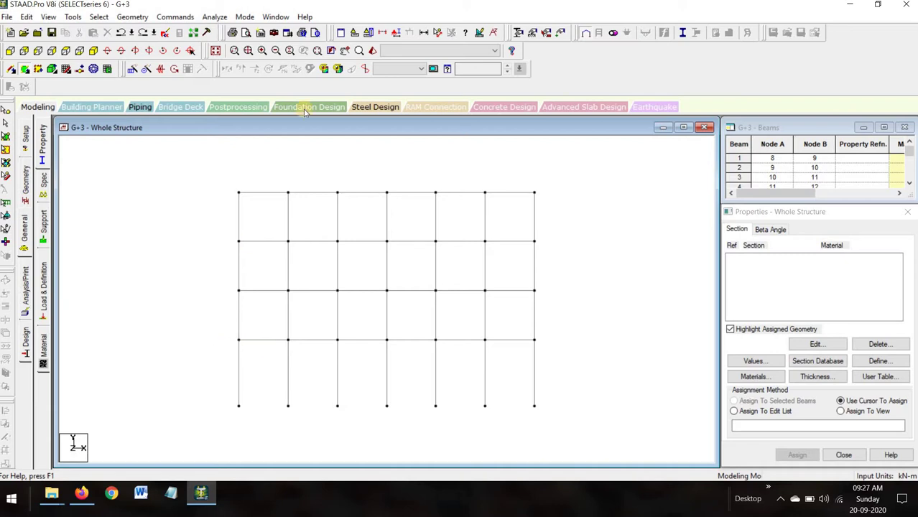
left_click(384, 33)
left_click(502, 175)
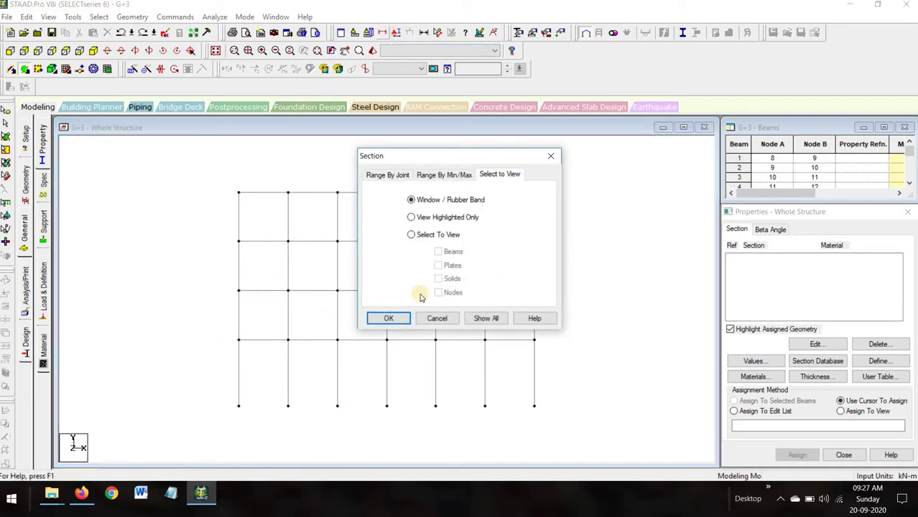
left_click(390, 319)
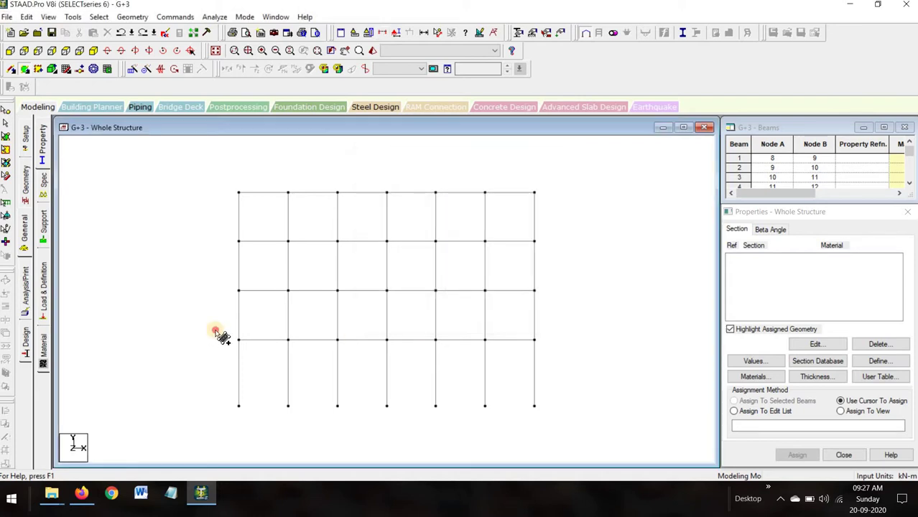
left_click(6, 135)
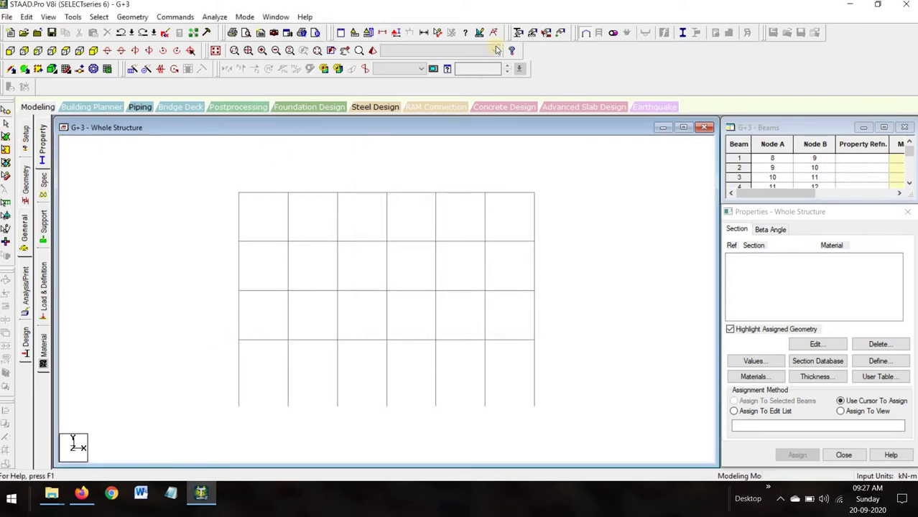
left_click(383, 34)
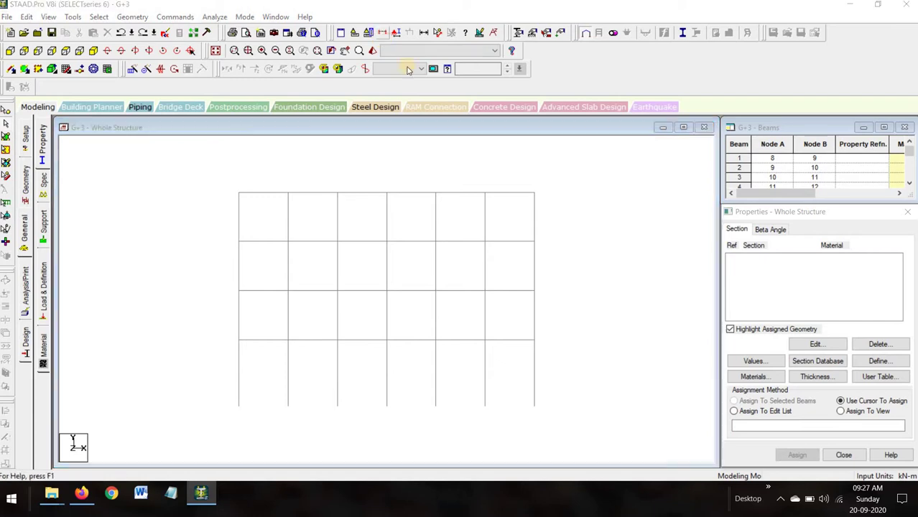
left_click(503, 174)
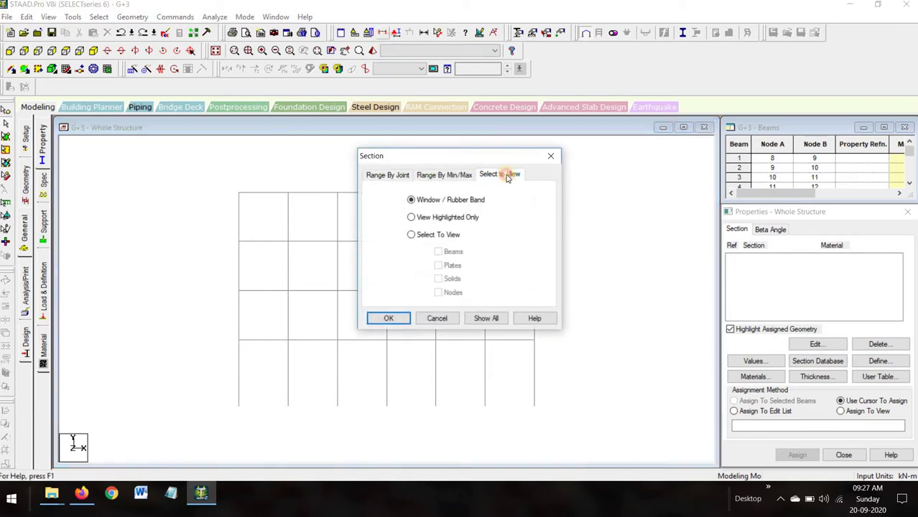
left_click(388, 319)
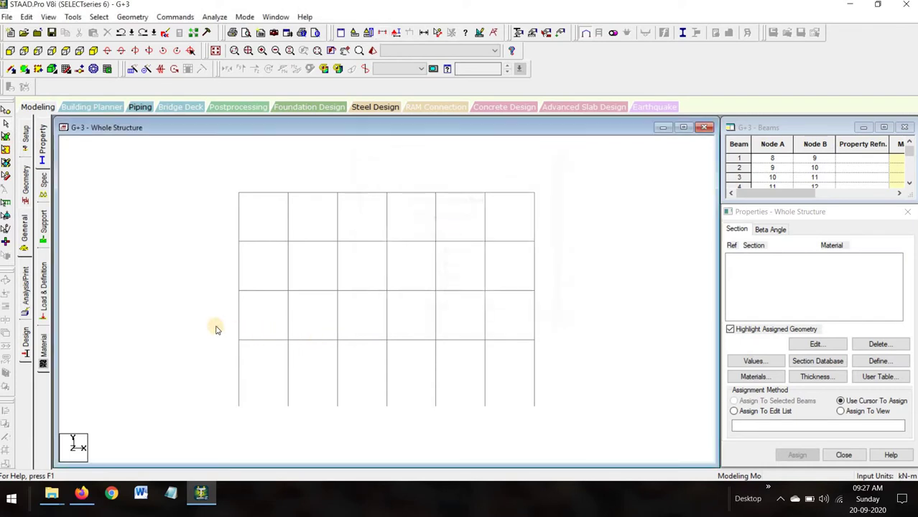
left_click_drag(197, 317, 564, 423)
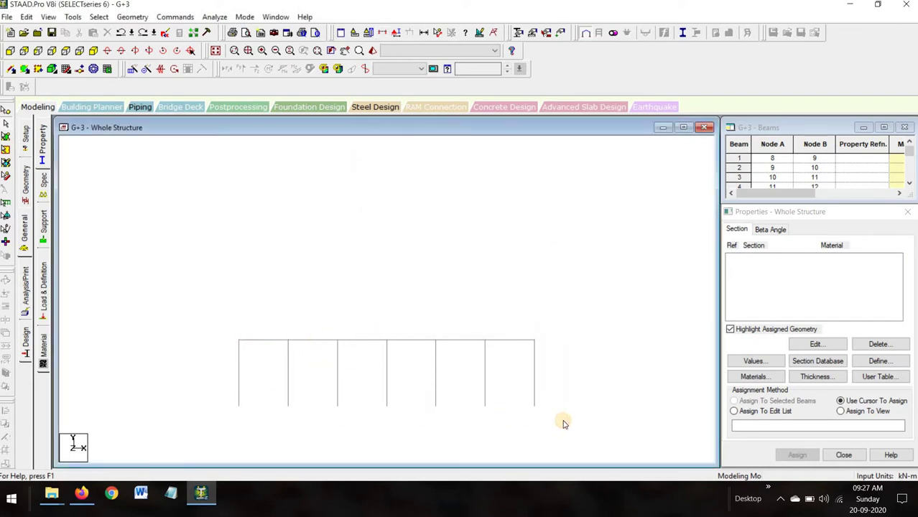
- In isometric view, add a 4-noded plate across the four first-storey corner nodes, then redisplay the full frame
left_click(93, 51)
scroll(435, 409, "up", 2)
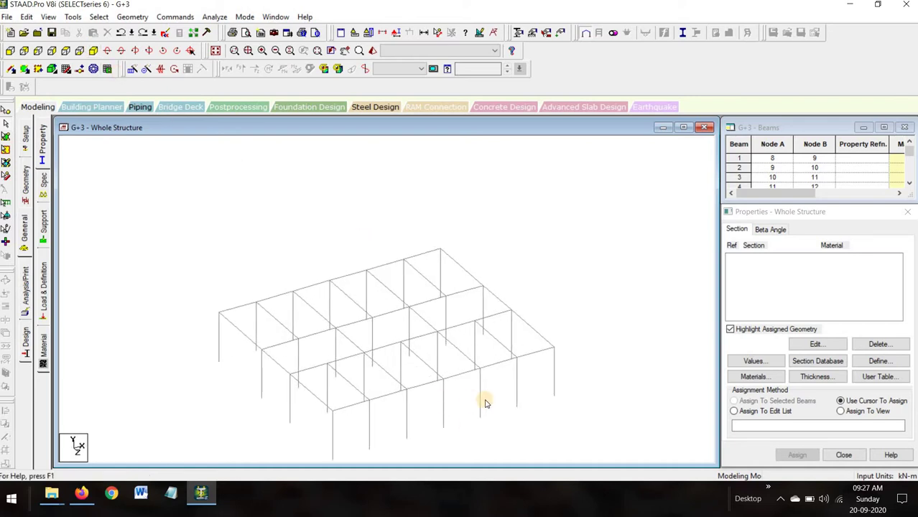
scroll(495, 397, "up", 3)
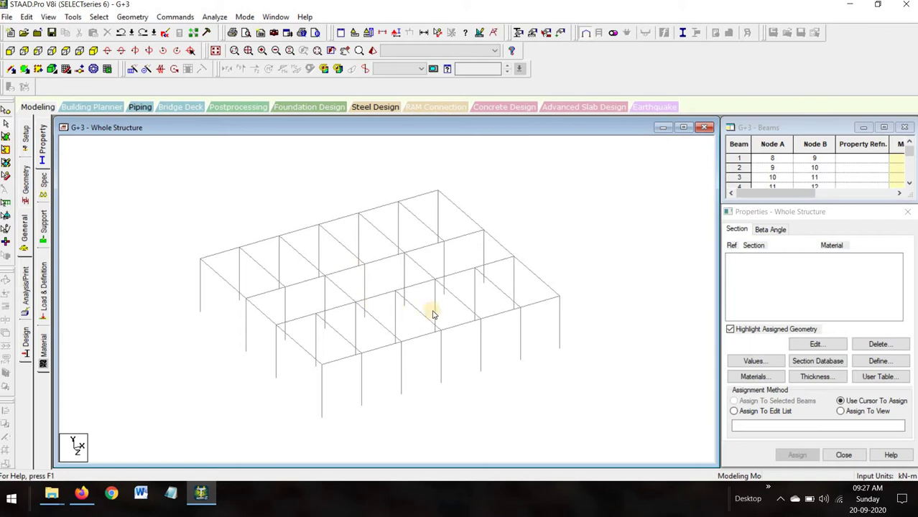
left_click(25, 69)
left_click(202, 258)
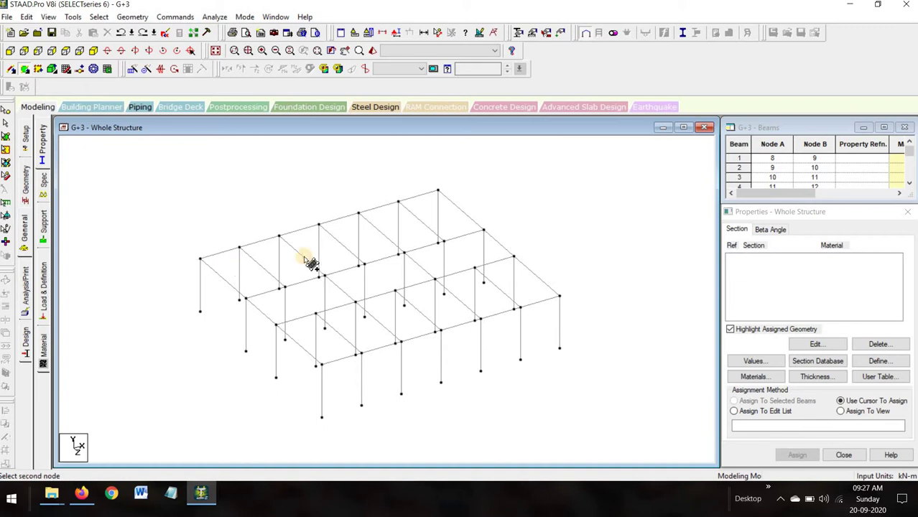
left_click(438, 191)
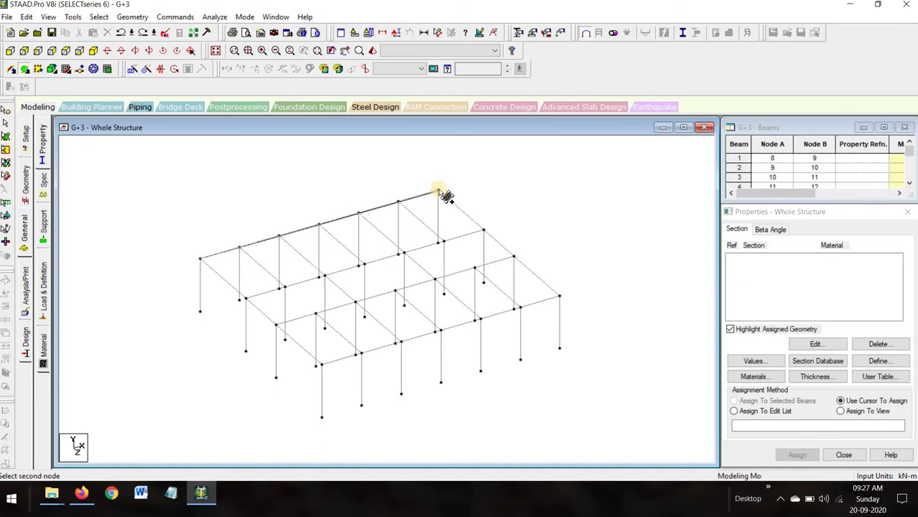
left_click(559, 296)
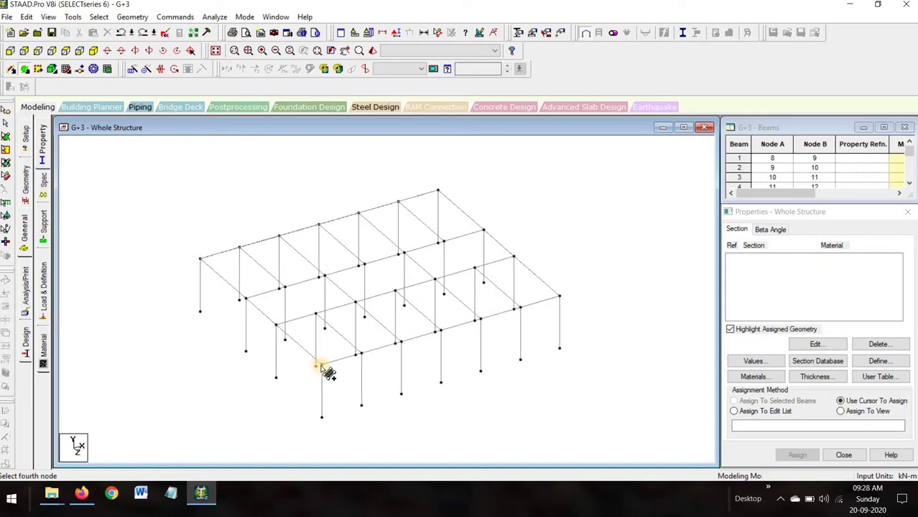
left_click(318, 363)
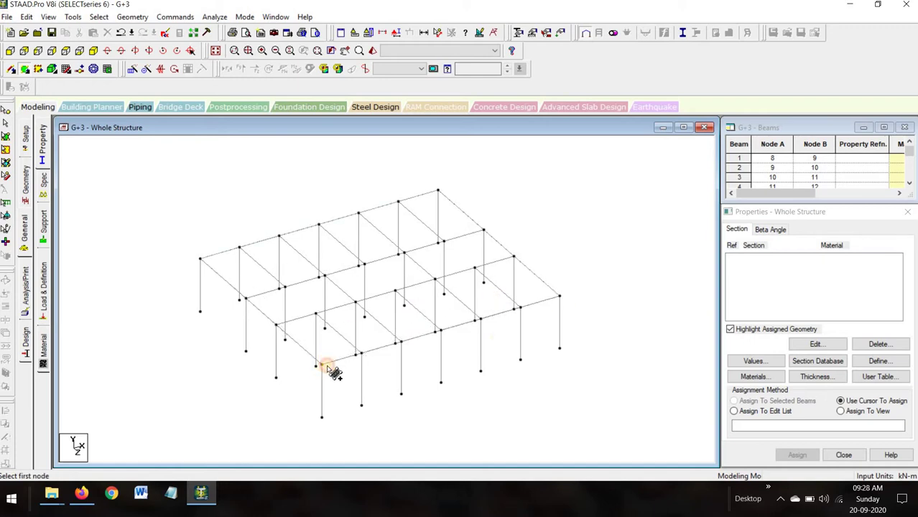
left_click(215, 50)
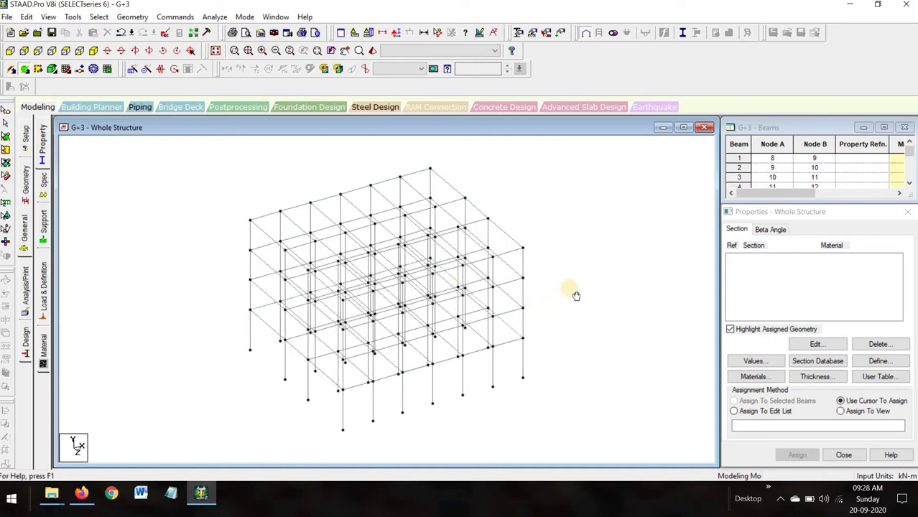
- Select the floor plate and repeat it 3 steps along global Y at 3 m spacing
left_click_drag(576, 293, 543, 305)
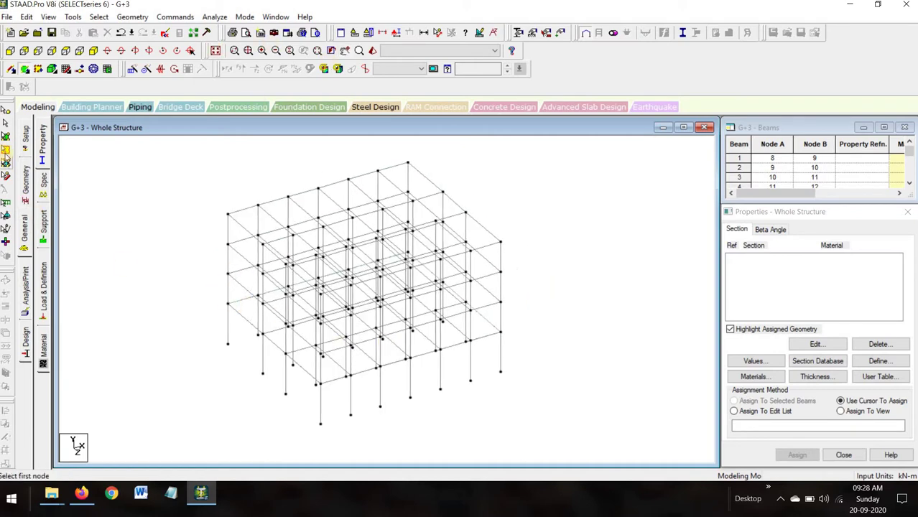
left_click(5, 136)
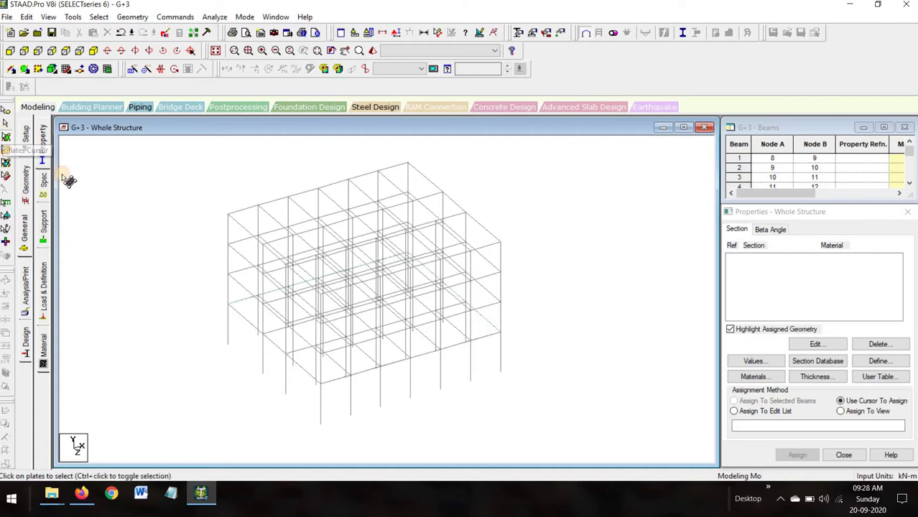
left_click(255, 319)
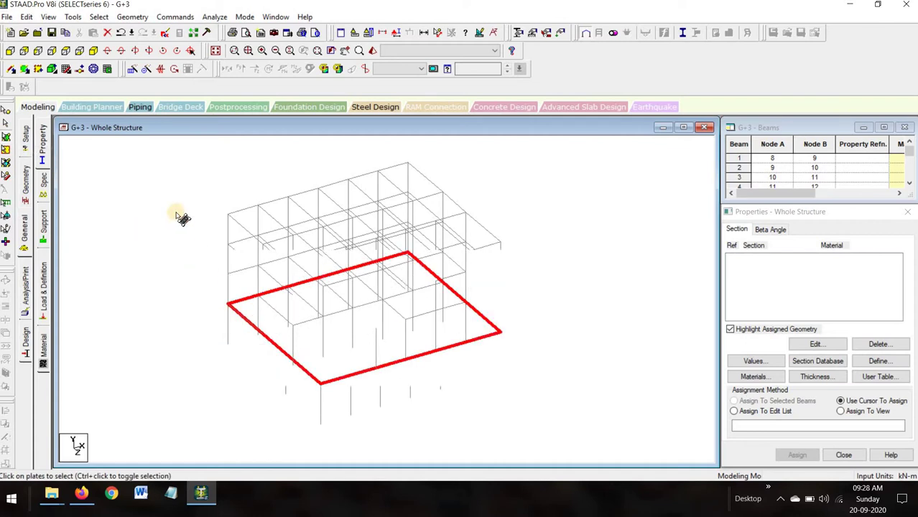
left_click(133, 70)
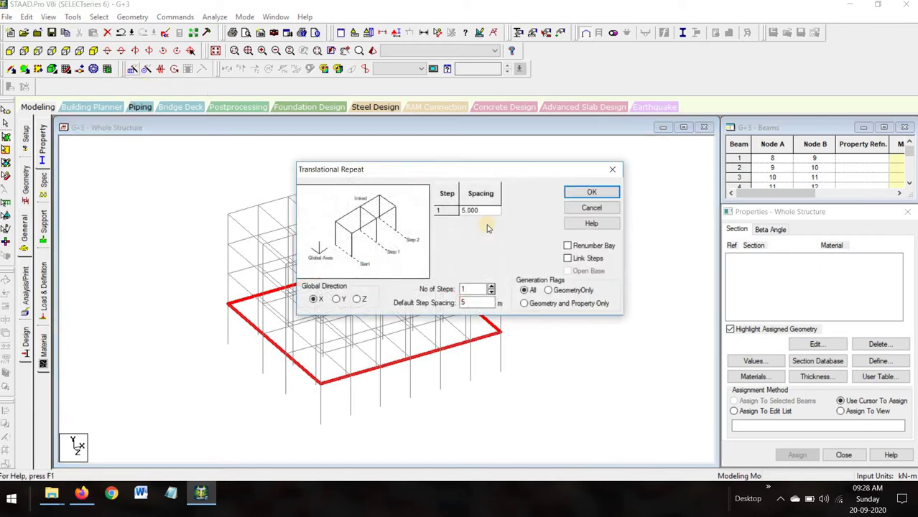
left_click(474, 290)
type("3")
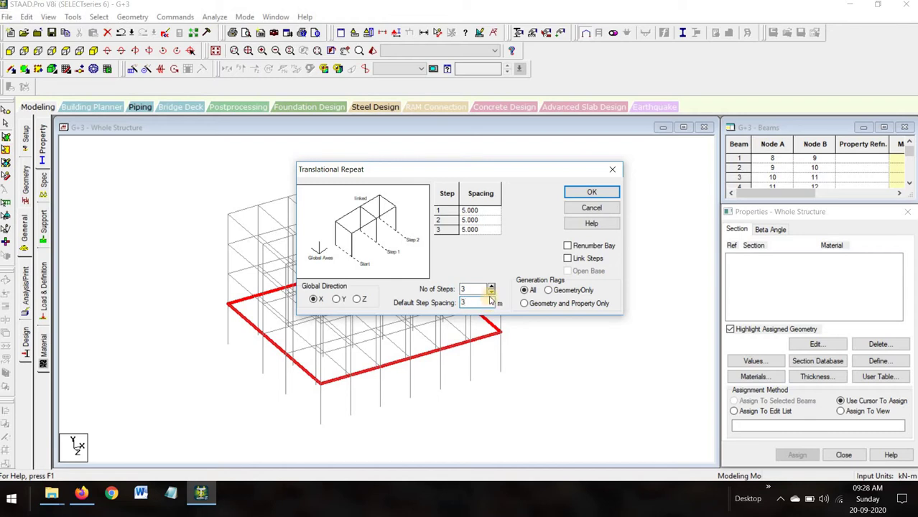
left_click(341, 300)
left_click(602, 191)
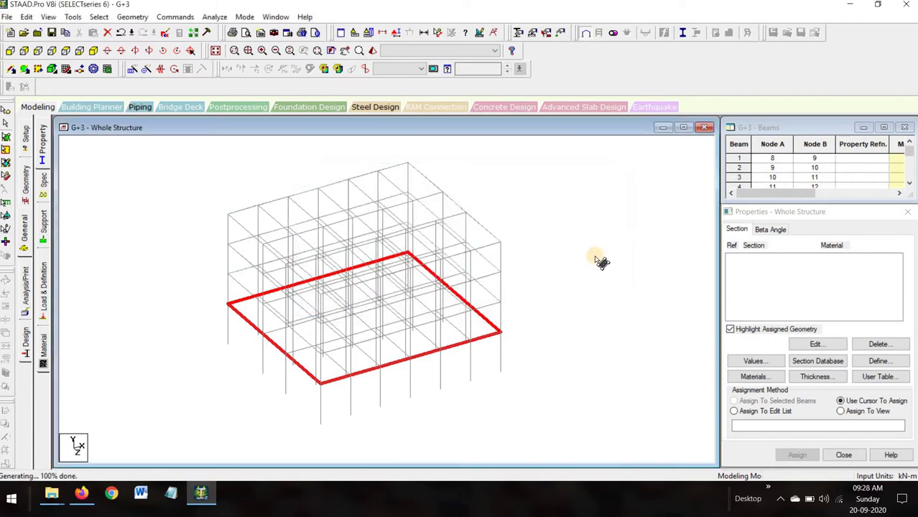
left_click(370, 50)
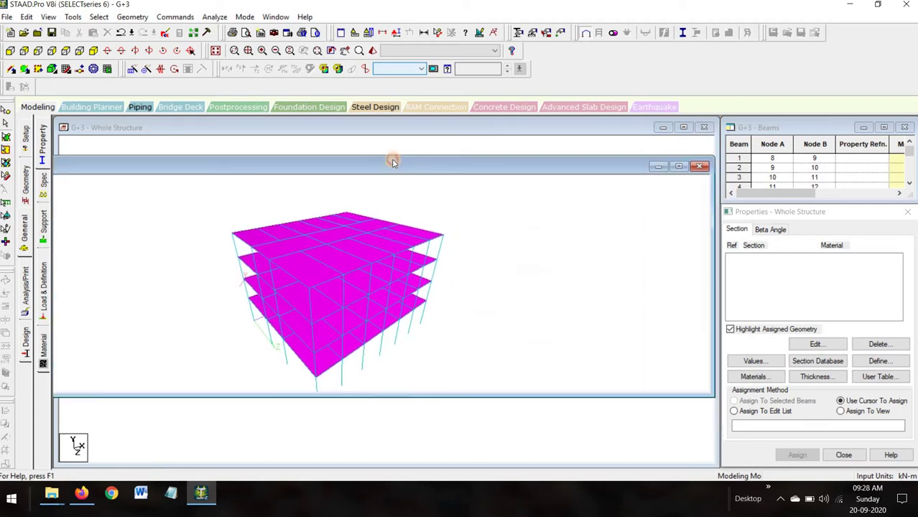
left_click(693, 161)
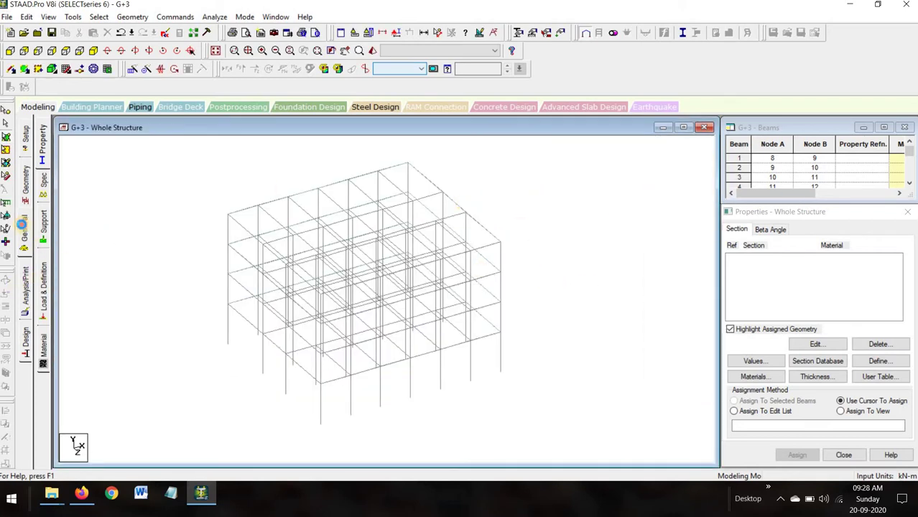
- Define concrete rectangular sections 0.23×0.30 m and 0.30×0.45 m
left_click(876, 361)
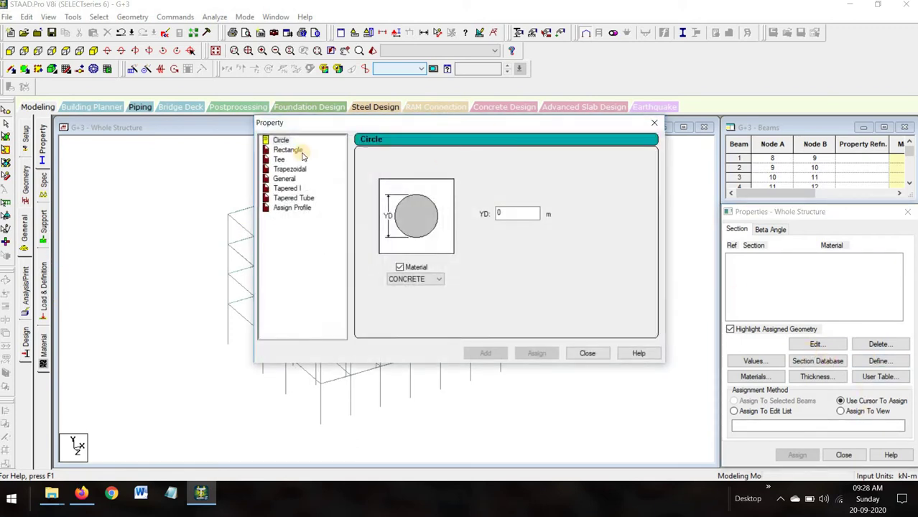
left_click(301, 151)
left_click(525, 204)
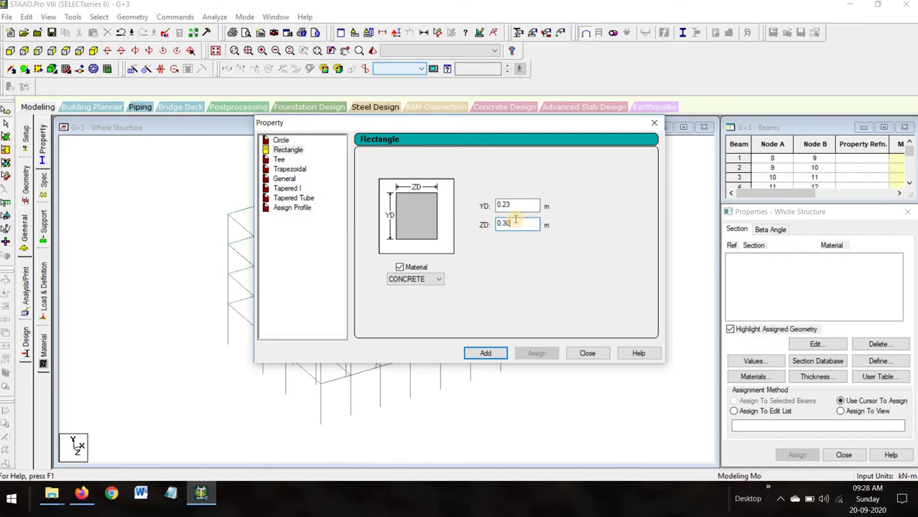
left_click(493, 355)
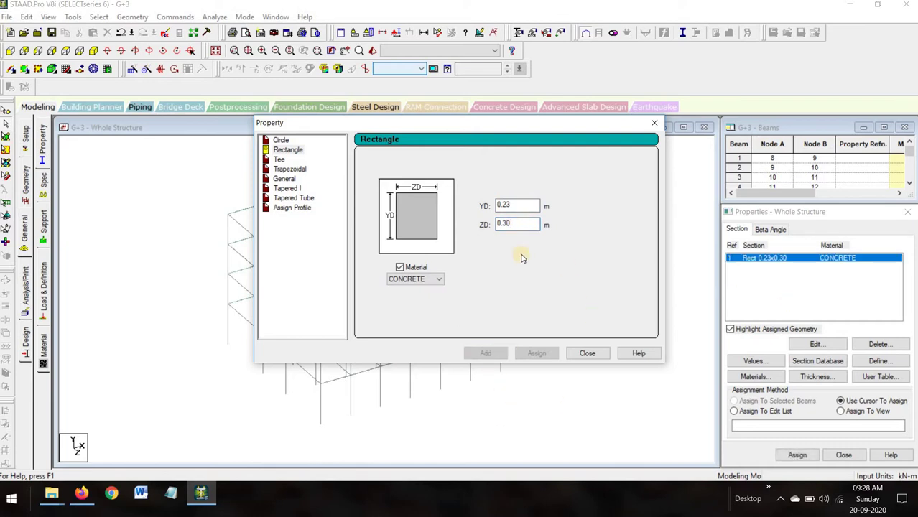
key("BackSpace")
key("BackSpace")
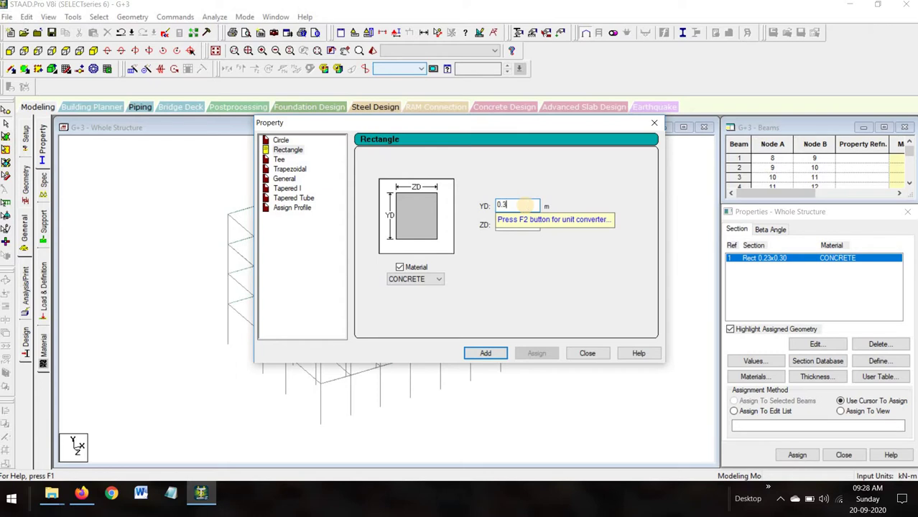
left_click(514, 221)
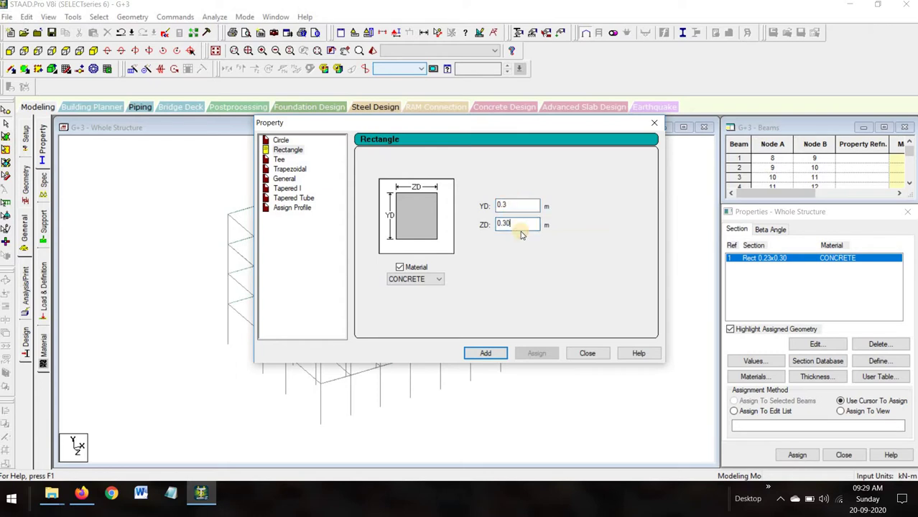
type("45")
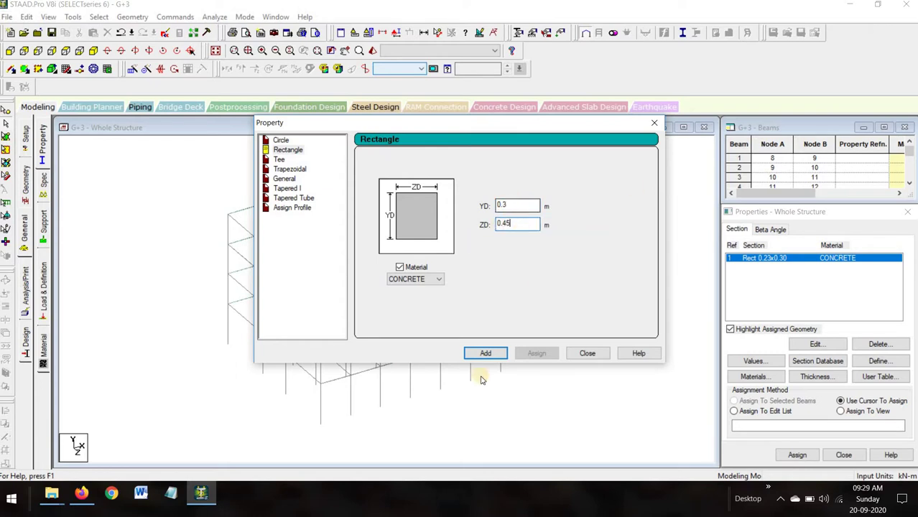
left_click(585, 353)
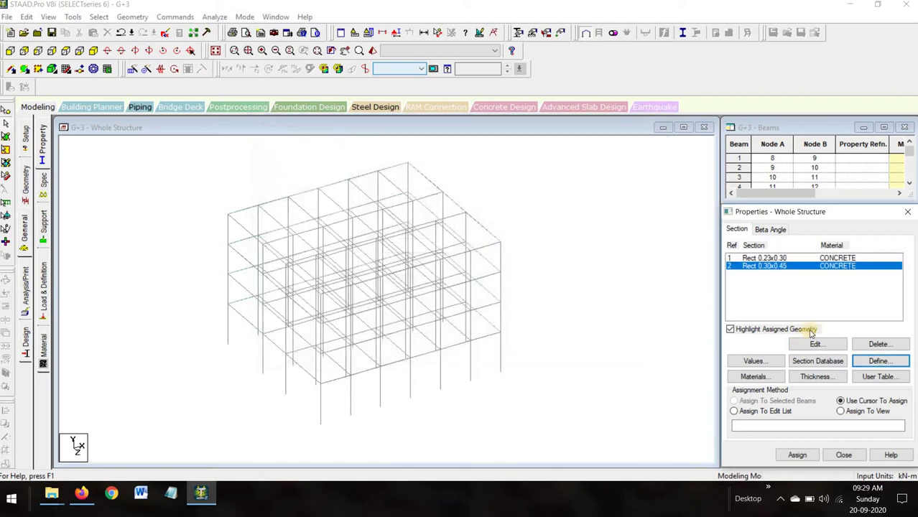
- Add a 0.115 m concrete plate thickness property
left_click(815, 376)
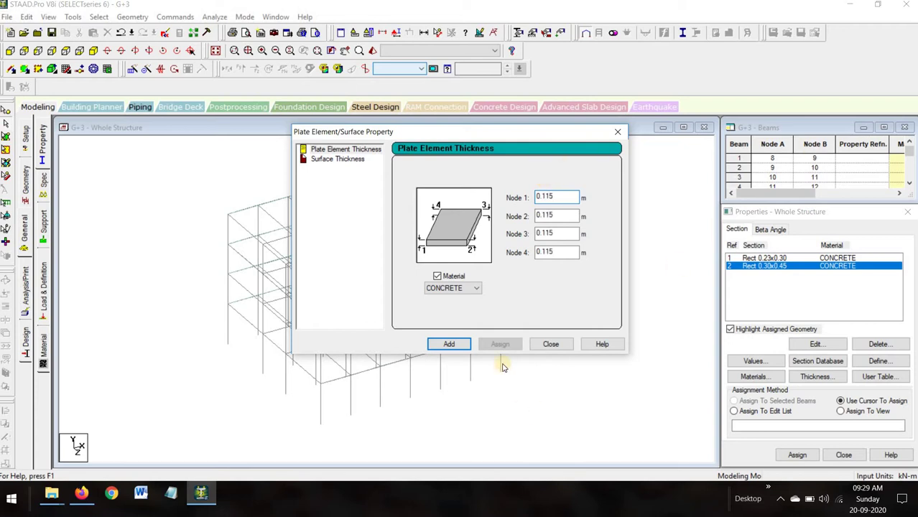
left_click(456, 348)
left_click(550, 344)
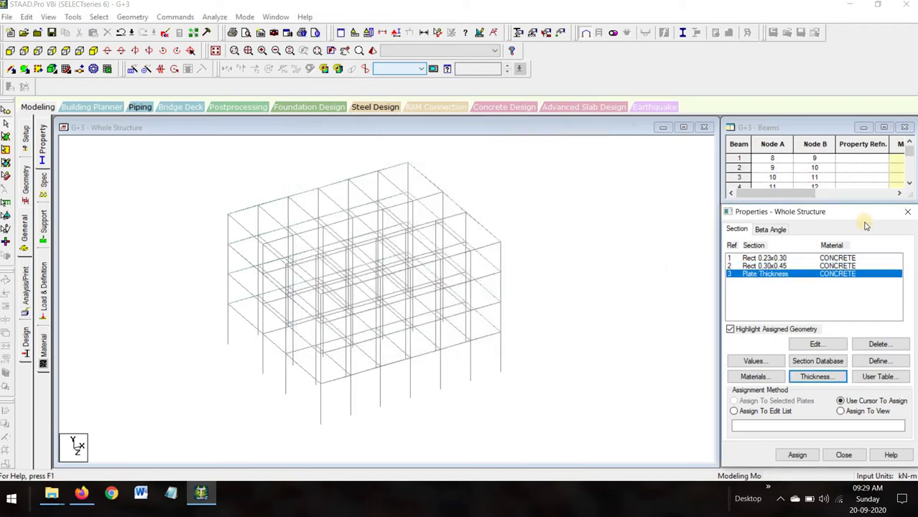
- Assign Rect 0.23x0.30 to all beams parallel to X and Z
left_click(849, 258)
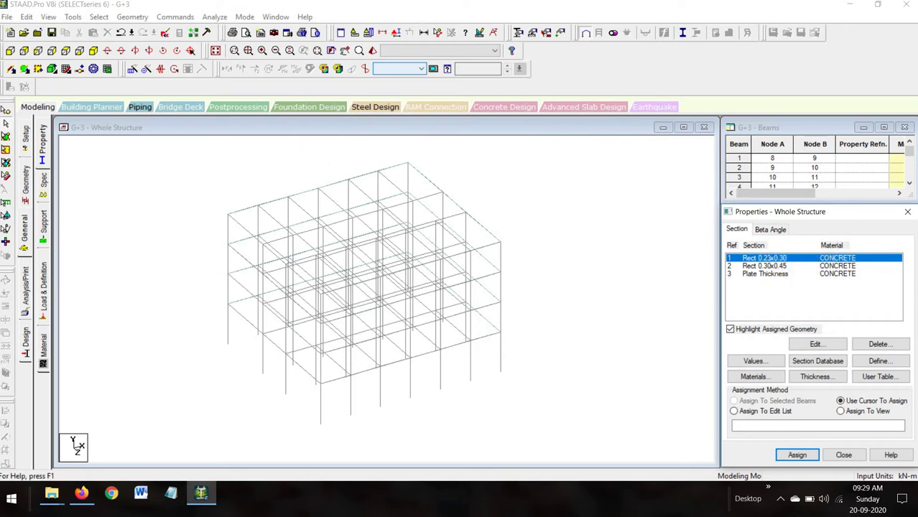
left_click(102, 17)
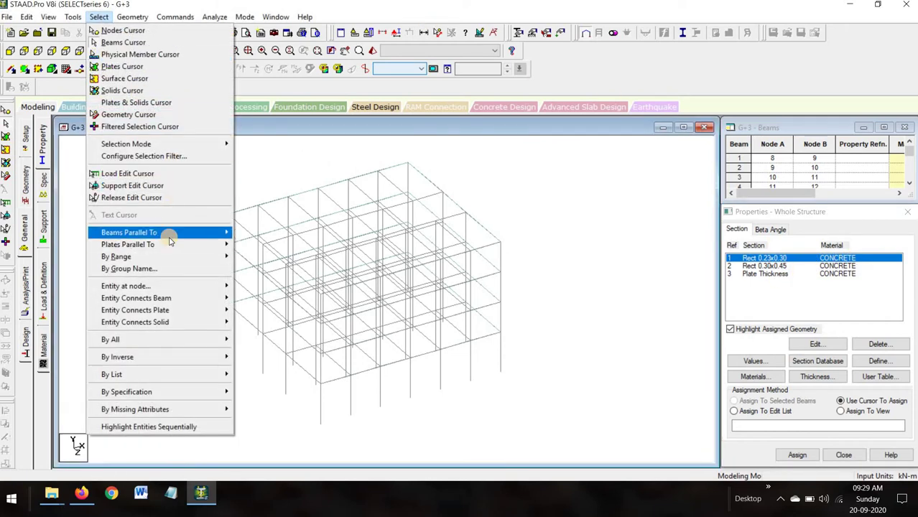
mouse_move(180, 237)
left_click(253, 237)
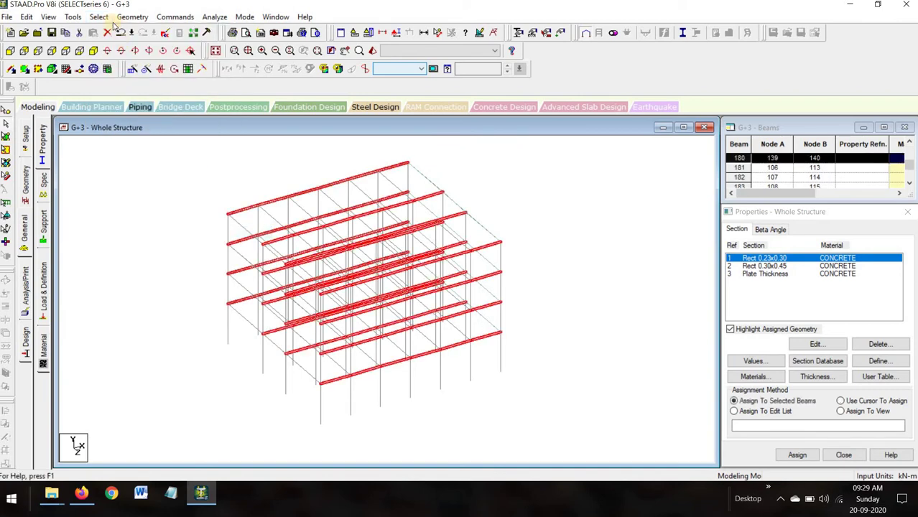
left_click(96, 18)
mouse_move(172, 233)
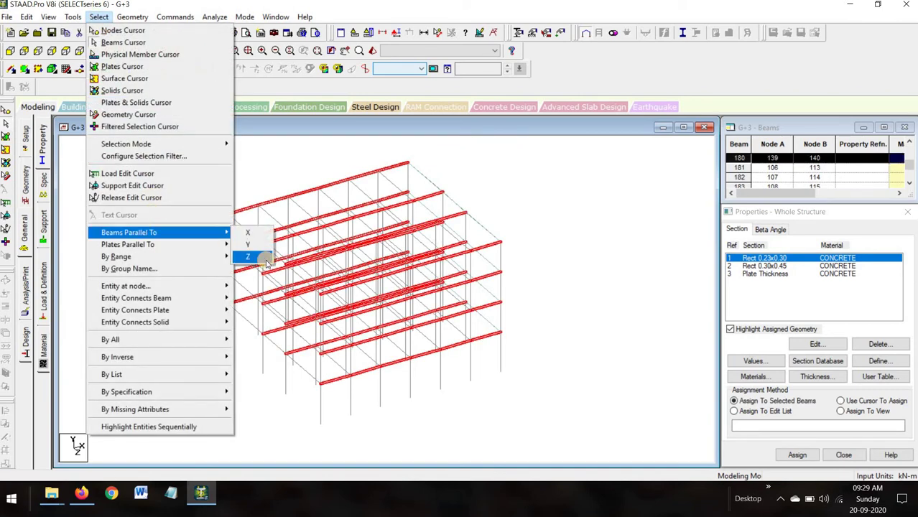
left_click(264, 260)
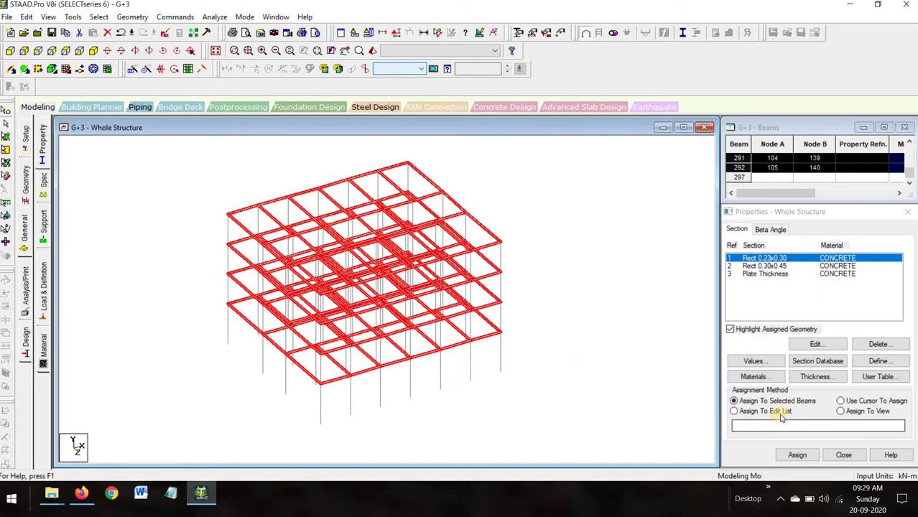
left_click(797, 455)
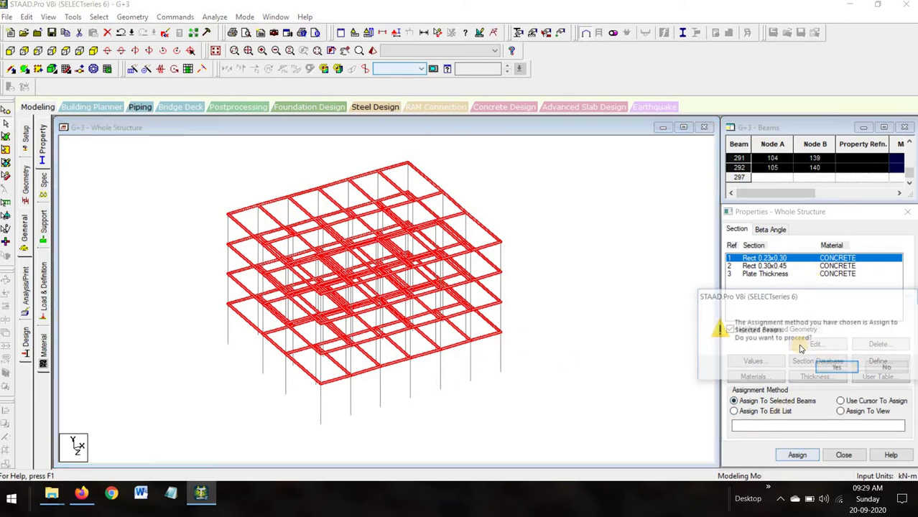
left_click(838, 368)
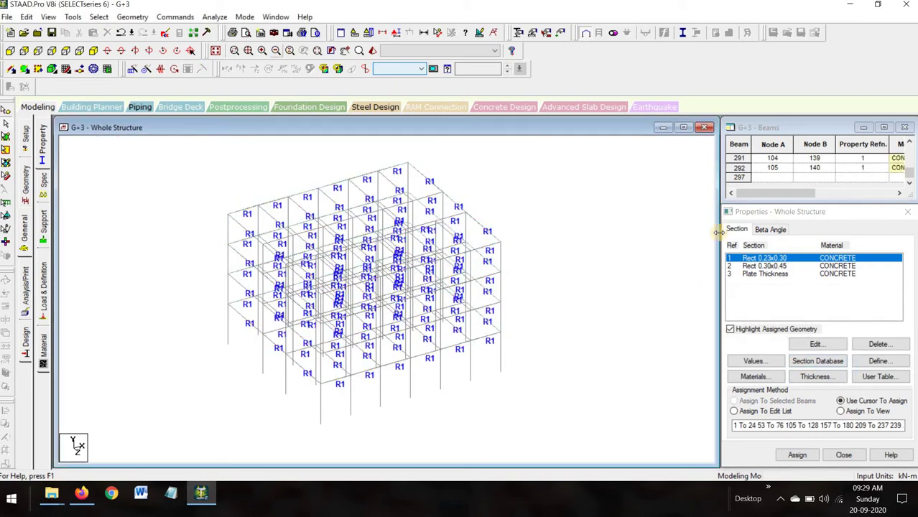
- Assign Rect 0.30x0.45 to all columns parallel to Y
left_click(766, 265)
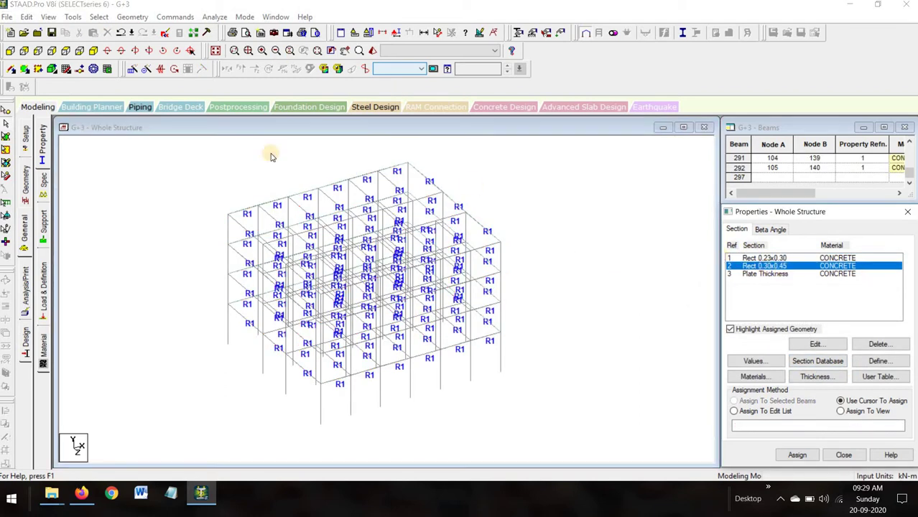
left_click(98, 16)
mouse_move(216, 232)
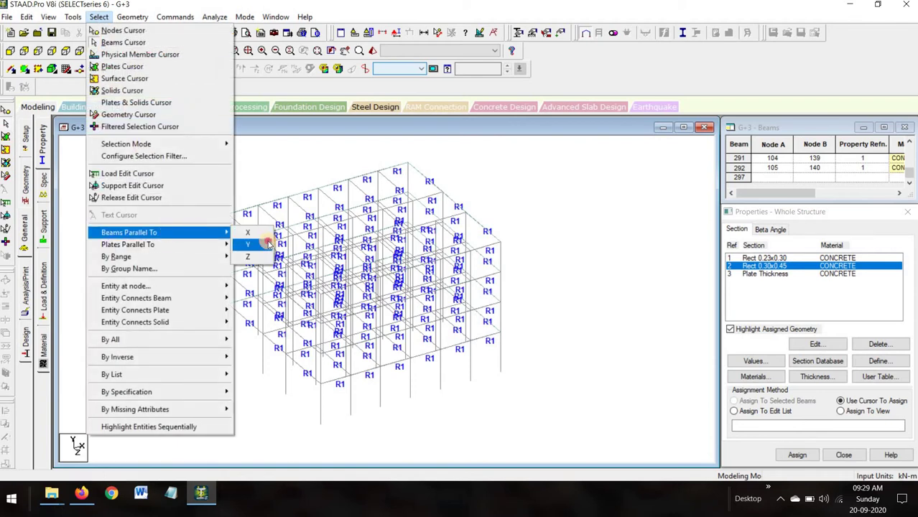
left_click(253, 244)
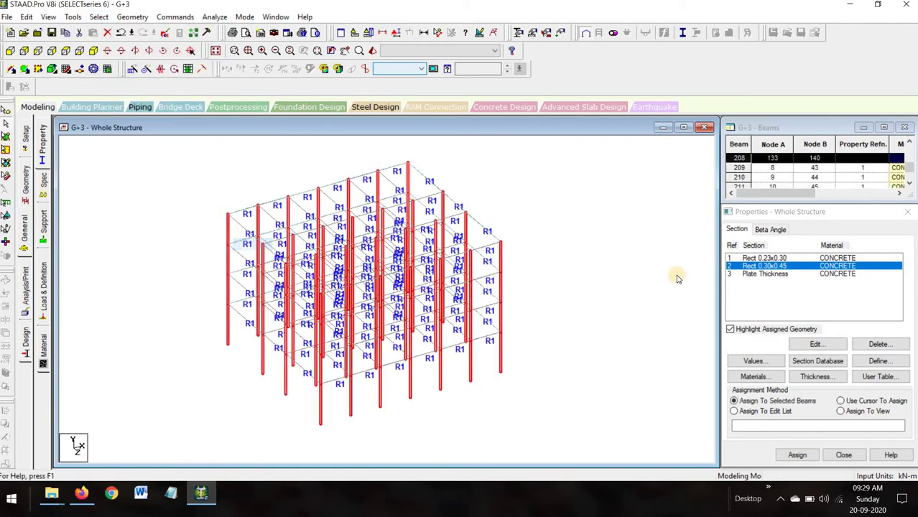
left_click(797, 454)
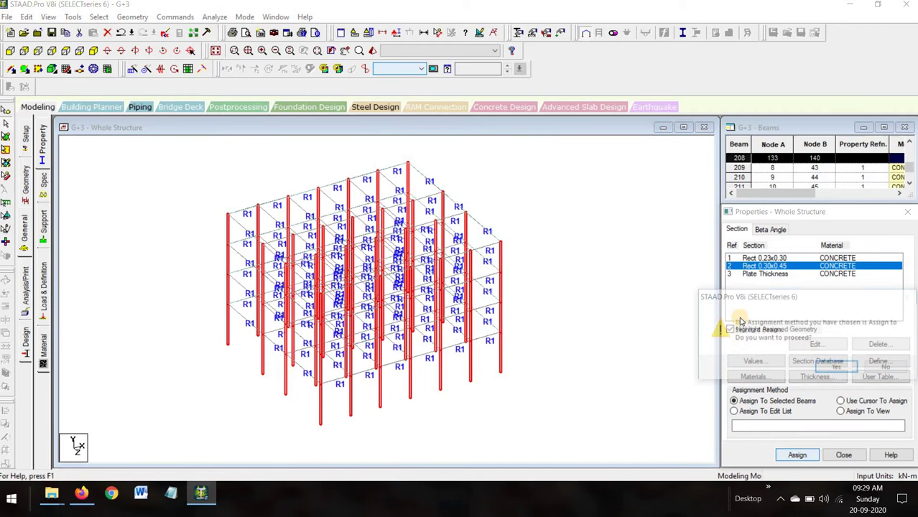
left_click(837, 369)
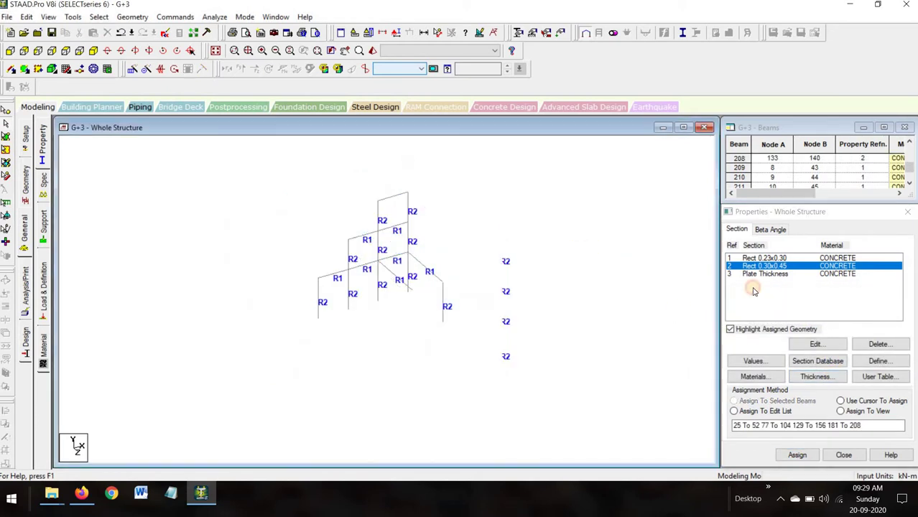
- Assign the plate thickness to all plates in view
left_click(807, 275)
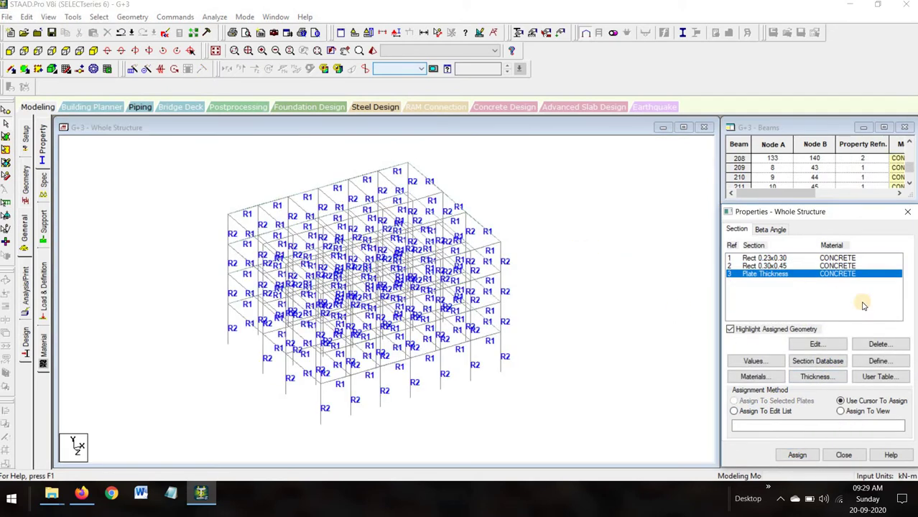
left_click(879, 411)
left_click(797, 455)
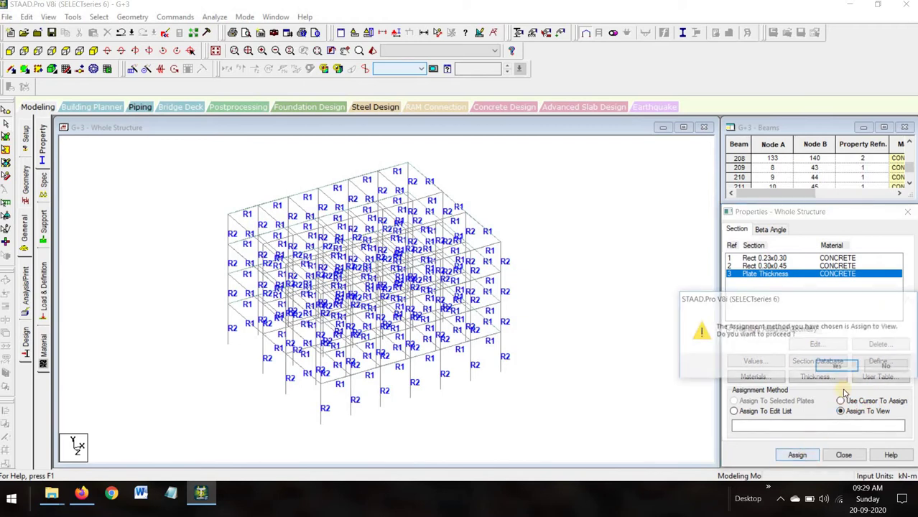
left_click(837, 367)
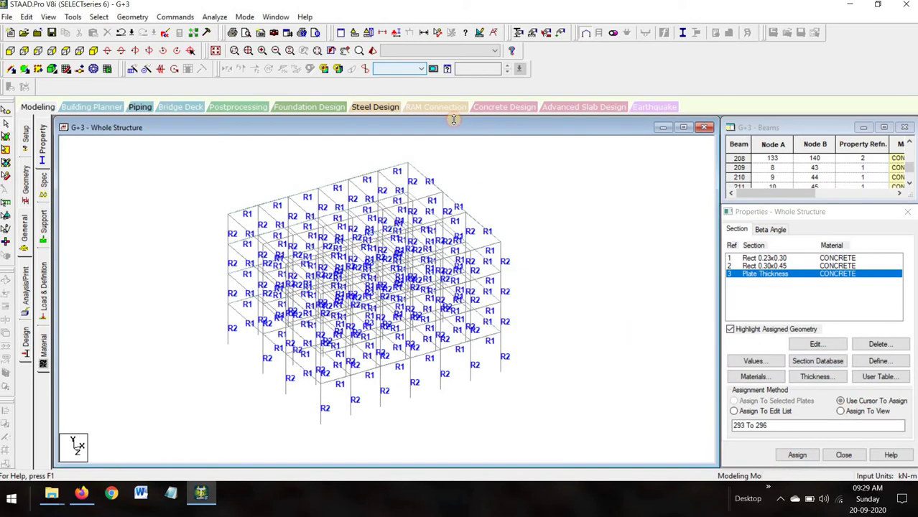
- Inspect the structure in a maximized 3D rendered view, then return to Modeling
left_click(373, 50)
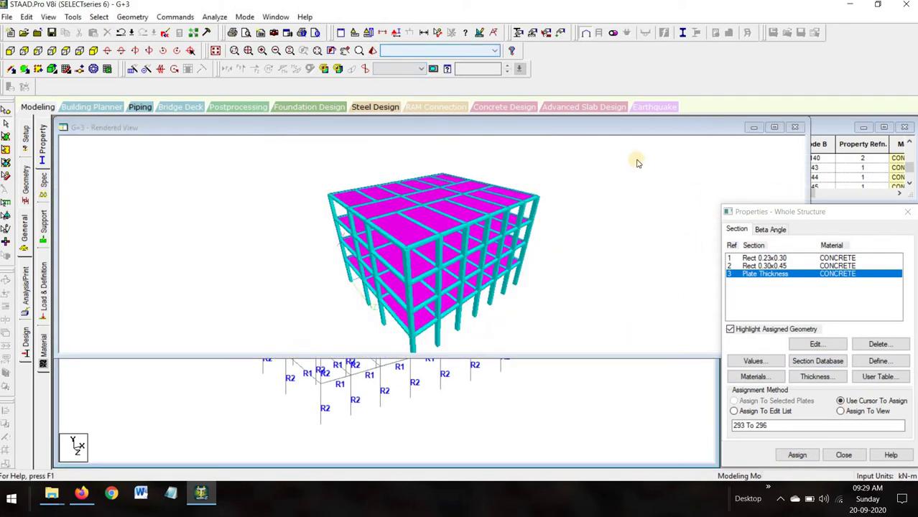
double_click(664, 131)
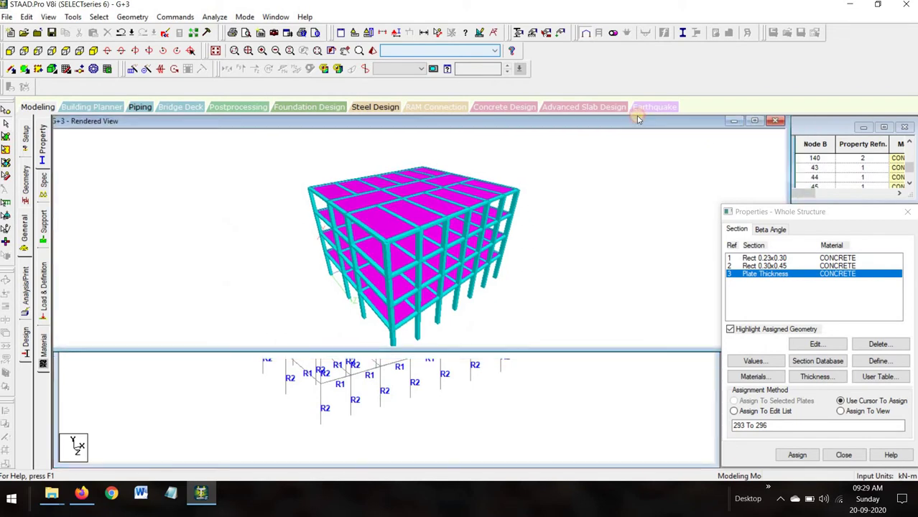
left_click(745, 118)
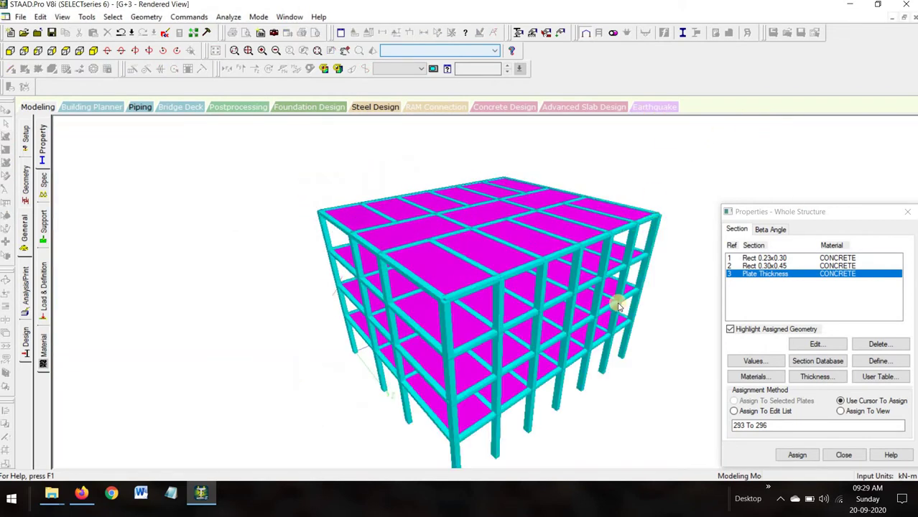
left_click_drag(608, 308, 524, 310)
left_click_drag(578, 331, 754, 163)
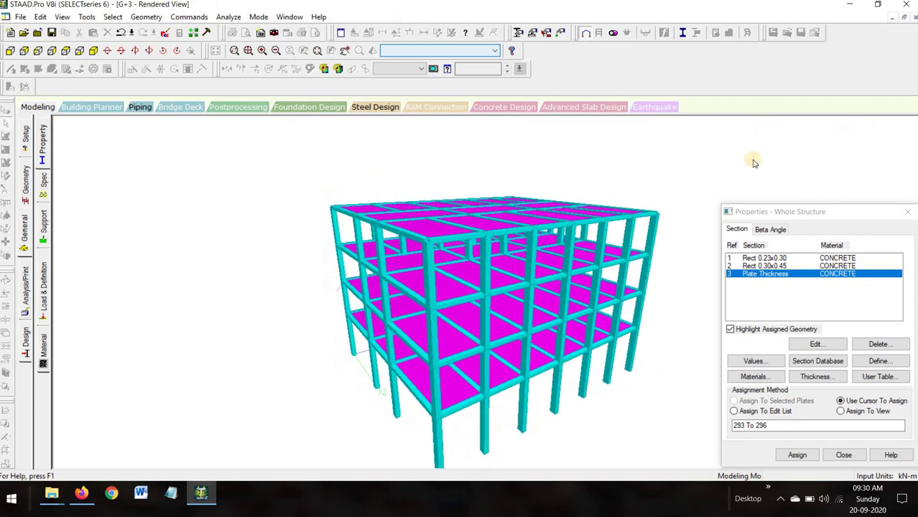
left_click(43, 107)
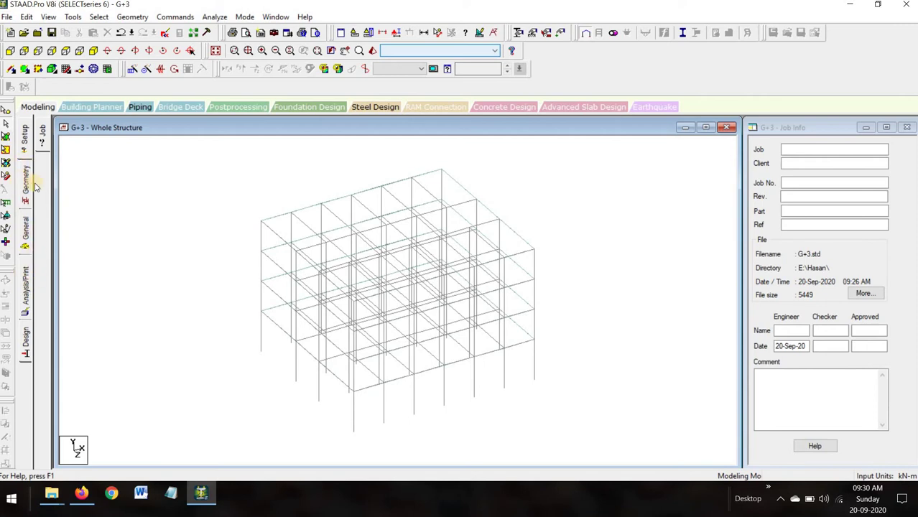
- Create a fixed support as Support 2
left_click(25, 235)
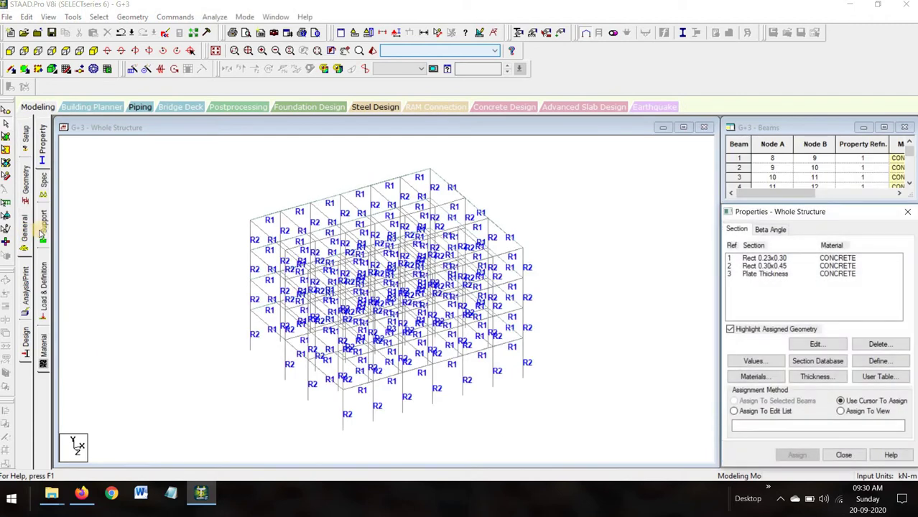
left_click(45, 229)
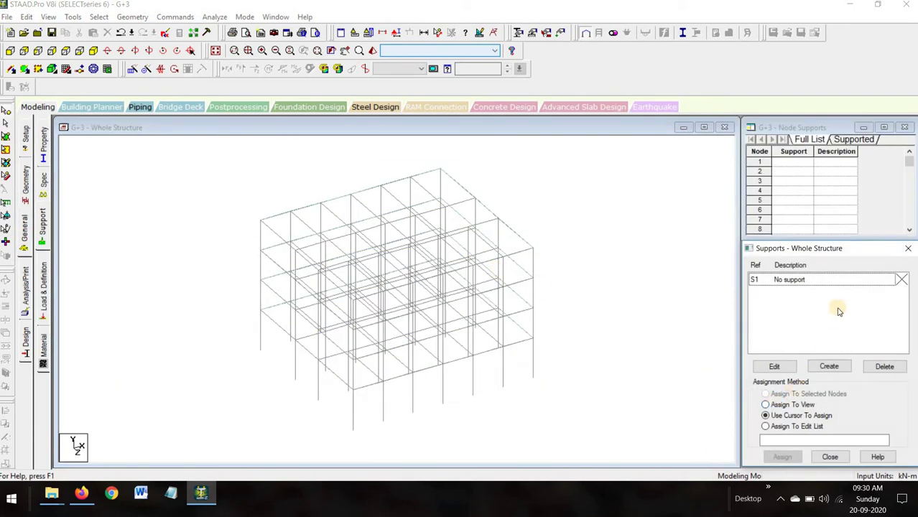
left_click(827, 367)
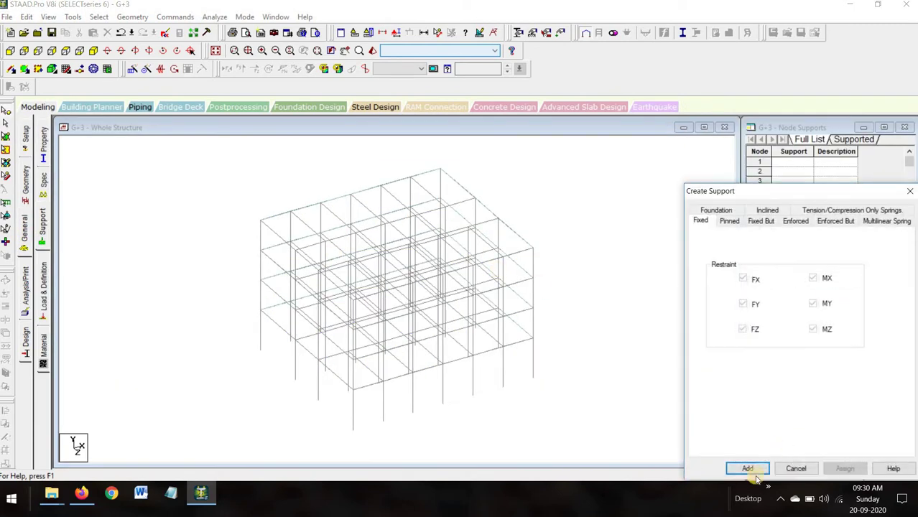
left_click(762, 470)
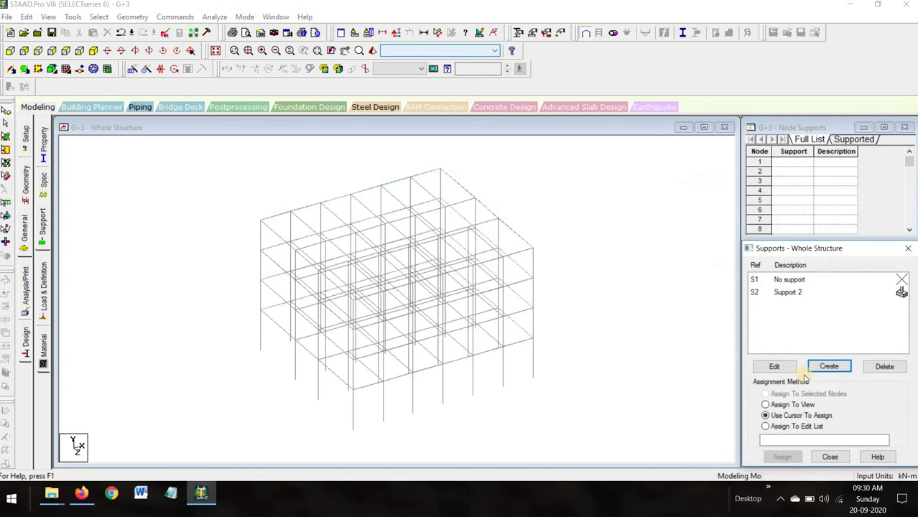
left_click(790, 293)
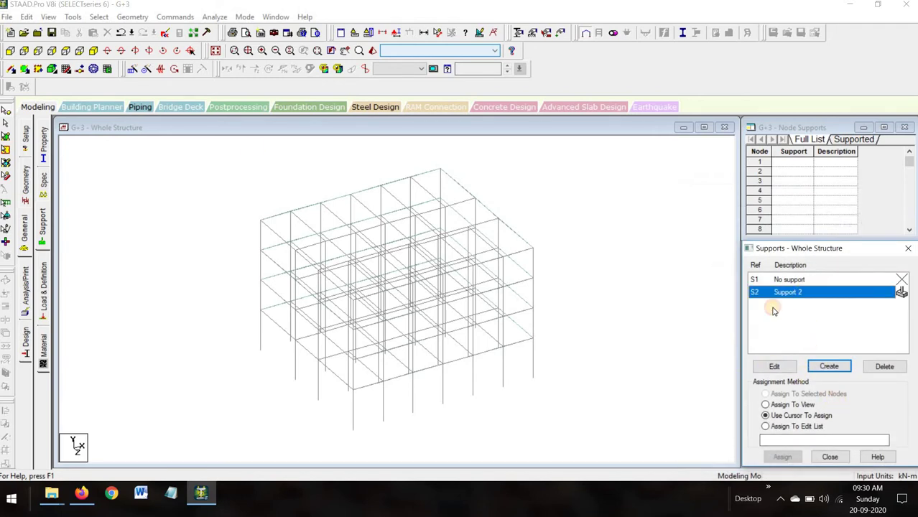
- Assign Support 2 to the base nodes selected in front view, then return to isometric
left_click(10, 52)
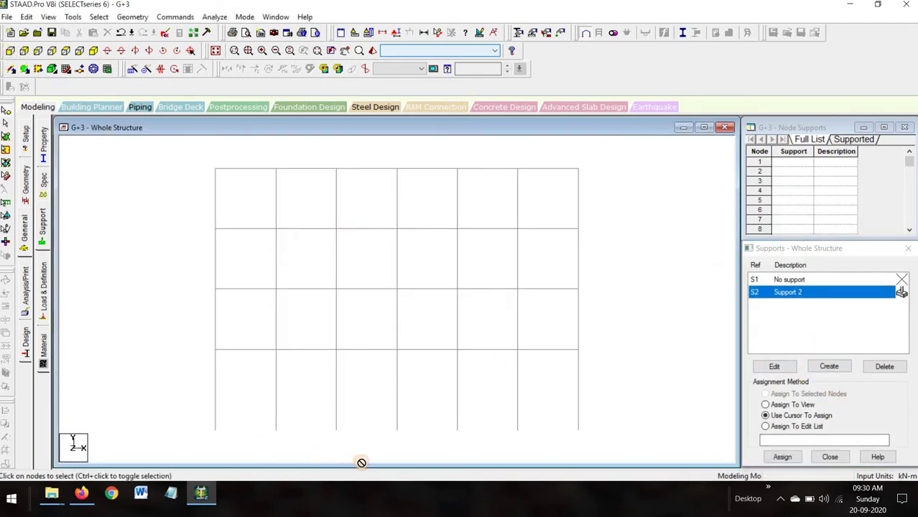
left_click_drag(184, 410, 624, 450)
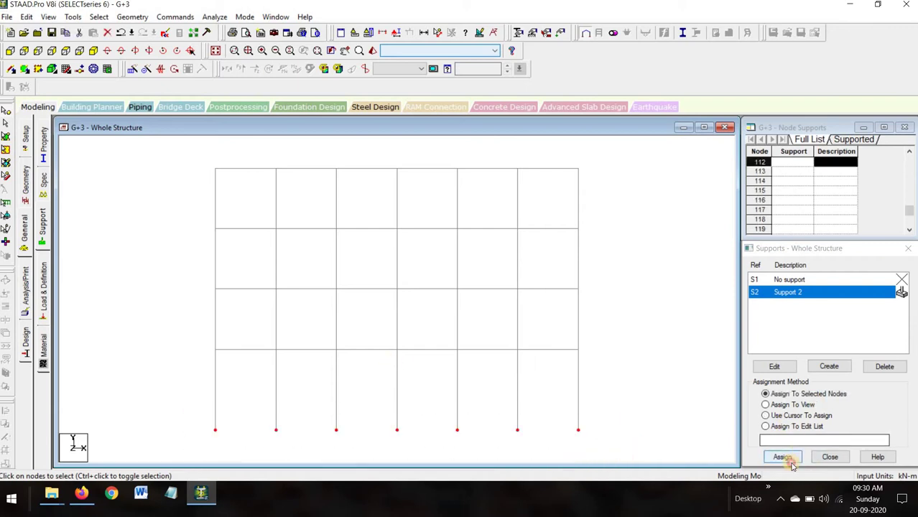
left_click(782, 458)
left_click(831, 388)
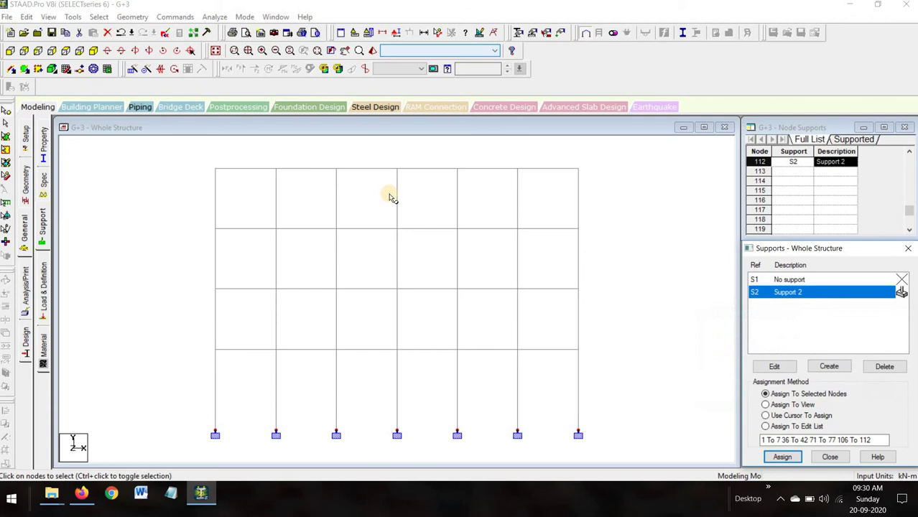
left_click(92, 50)
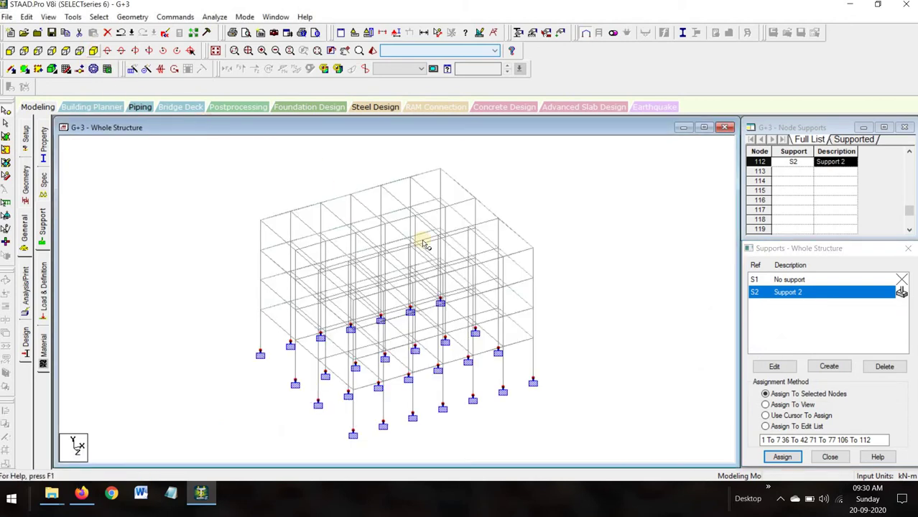
middle_click_drag(559, 358, 548, 344)
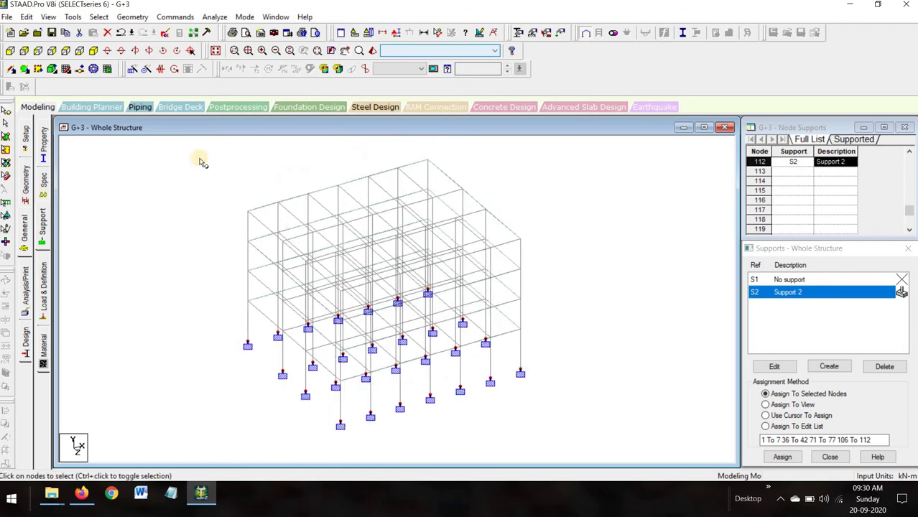
left_click(47, 277)
- Add load case 1 titled DL with Dead loading type
left_click(805, 148)
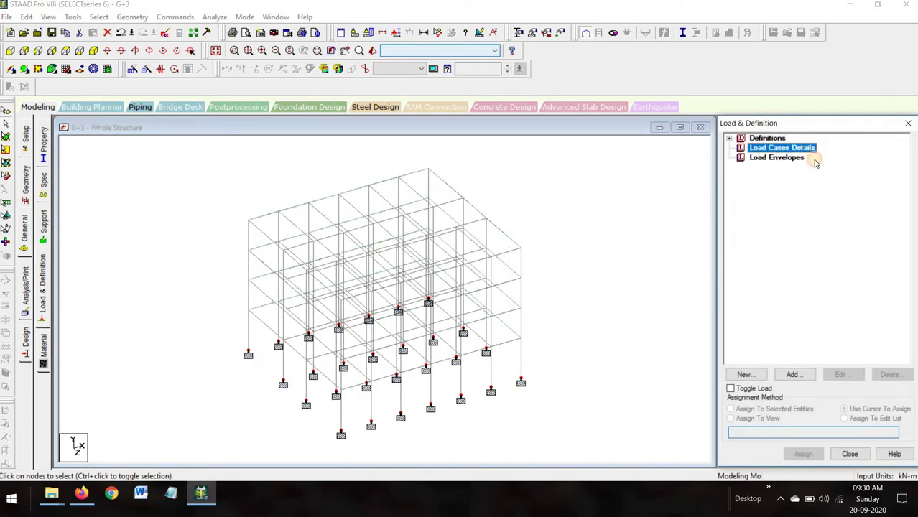
left_click(796, 374)
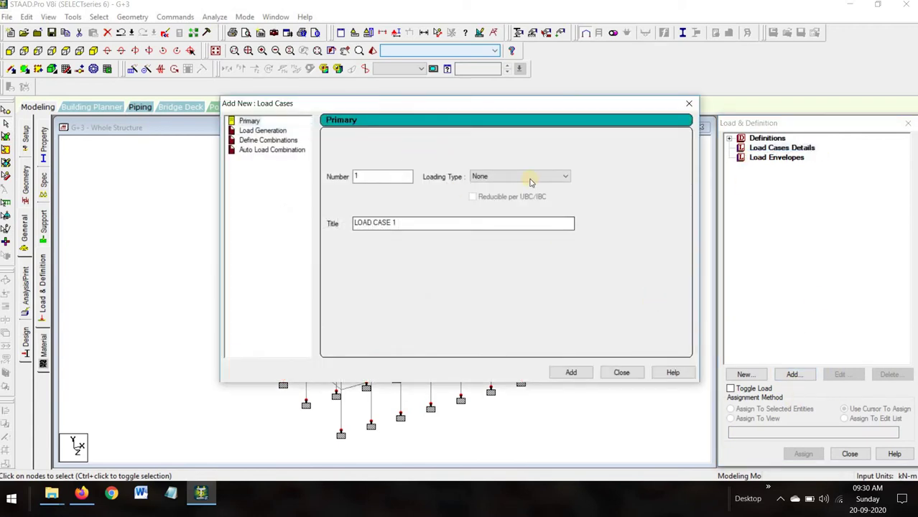
left_click(531, 182)
left_click(523, 188)
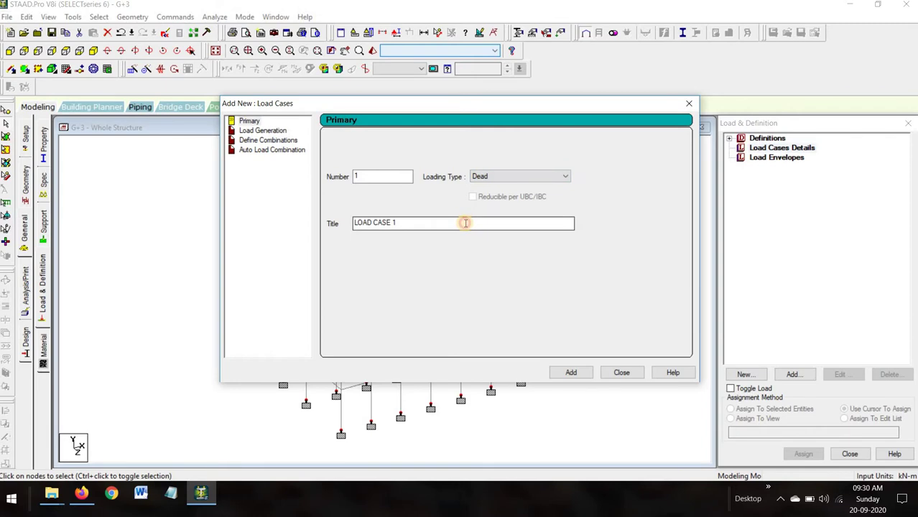
left_click(465, 224)
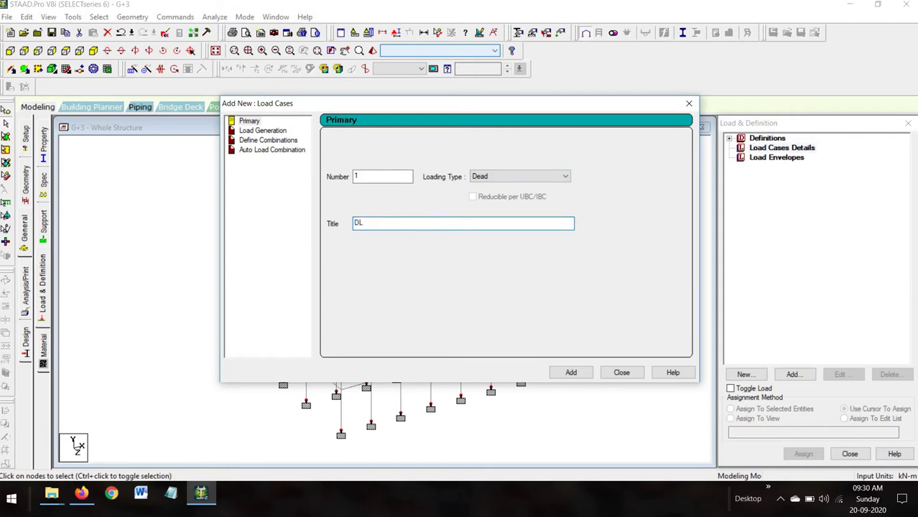
left_click(564, 373)
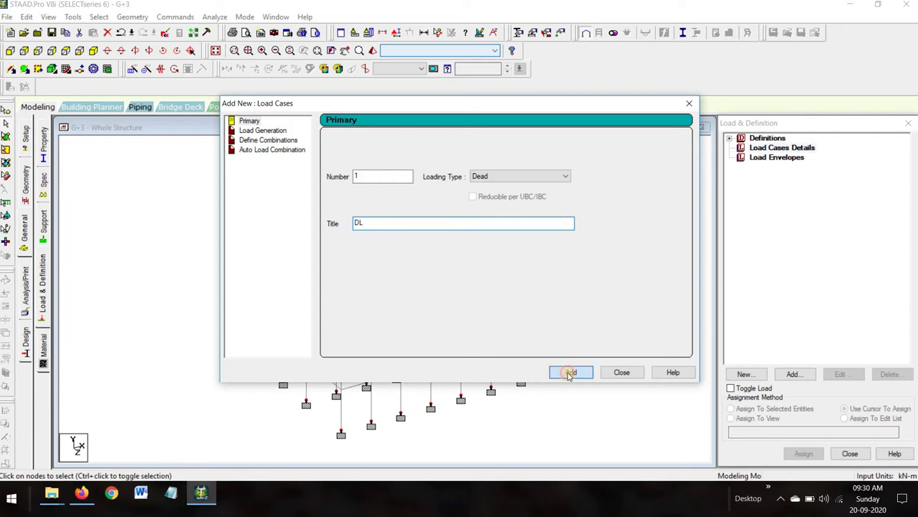
- Add load case LL as a Live load and save the model
left_click(535, 179)
left_click(502, 178)
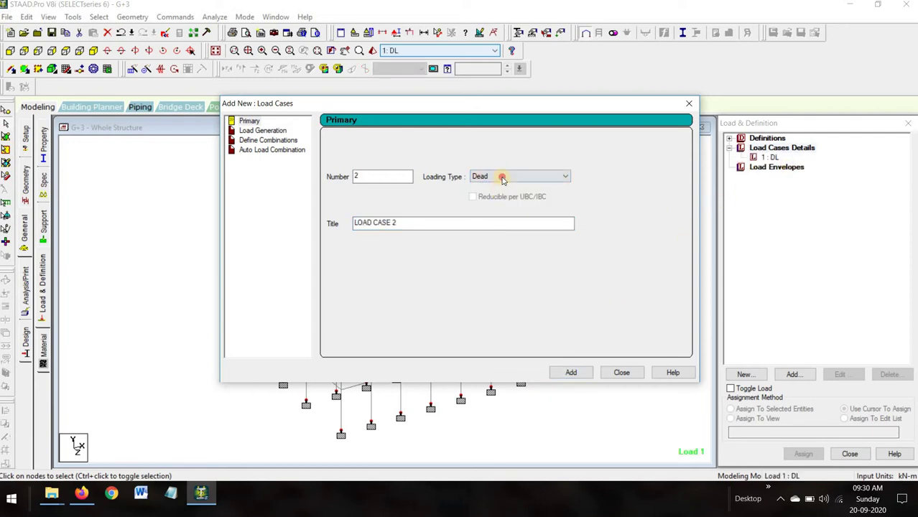
left_click(483, 192)
left_click(446, 227)
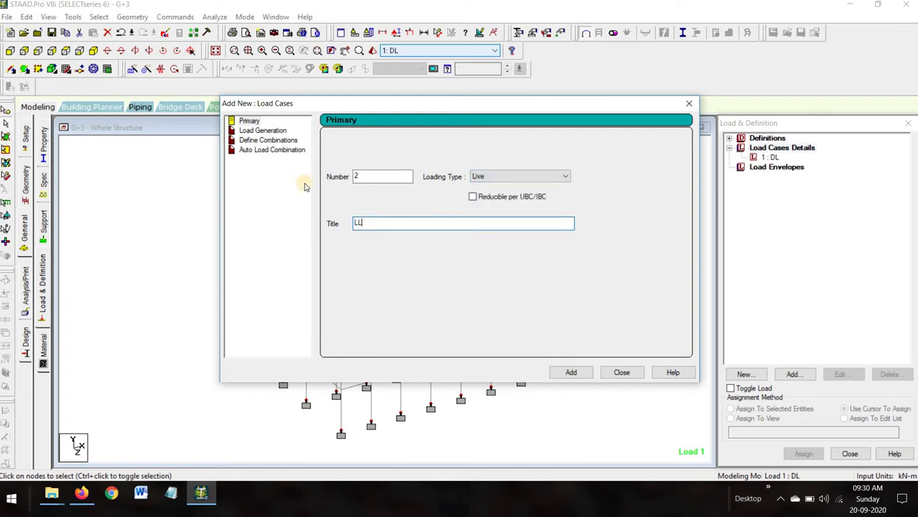
left_click(571, 372)
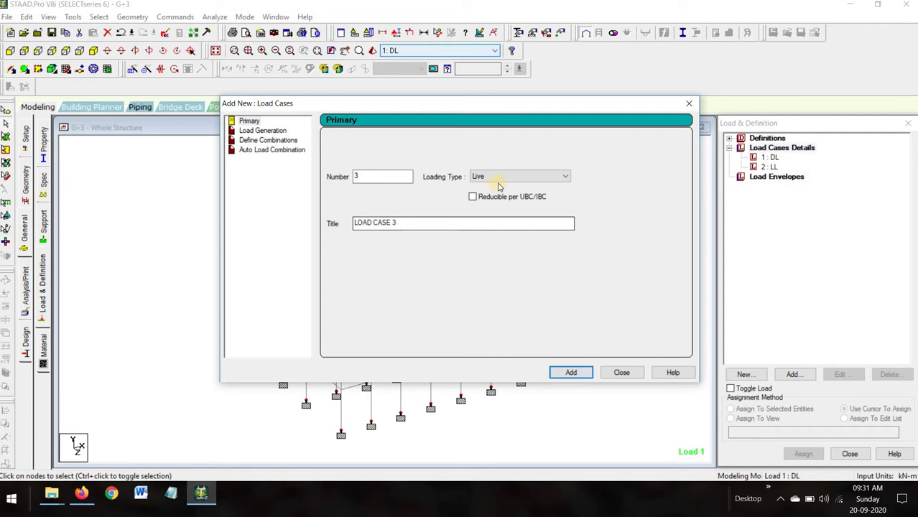
left_click(456, 271)
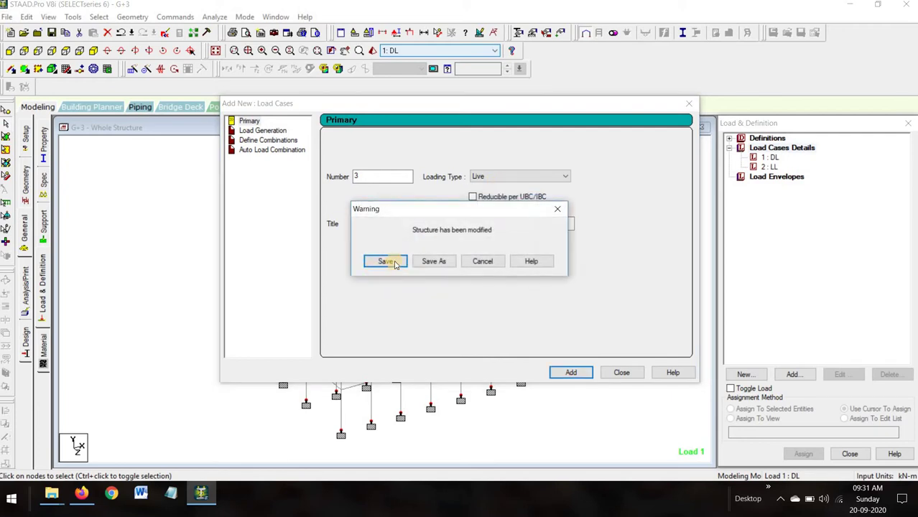
left_click(386, 261)
- Add load case FF as a Roof Live load
left_click(530, 180)
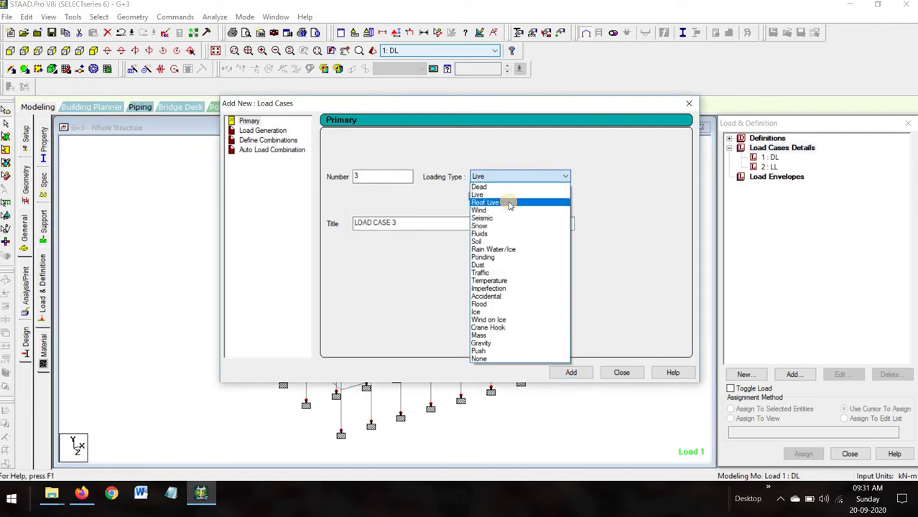
left_click(507, 202)
left_click(460, 222)
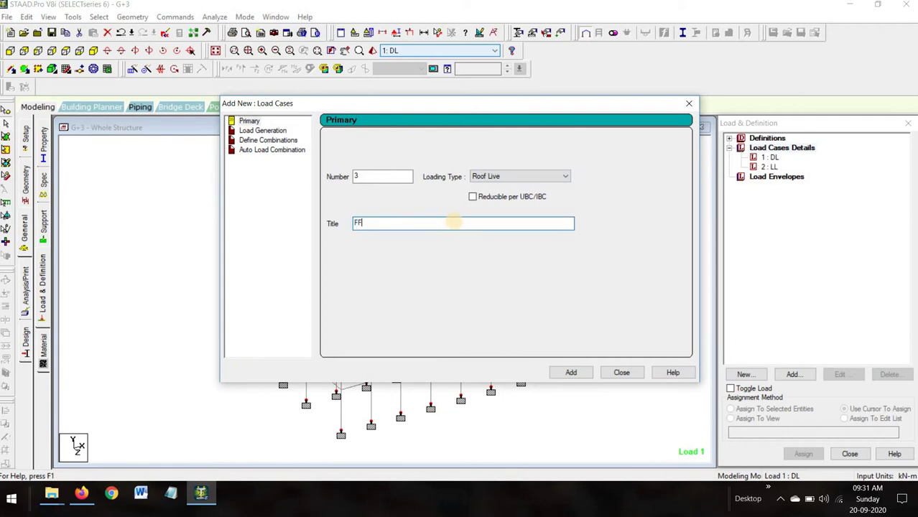
type("FF")
left_click(571, 373)
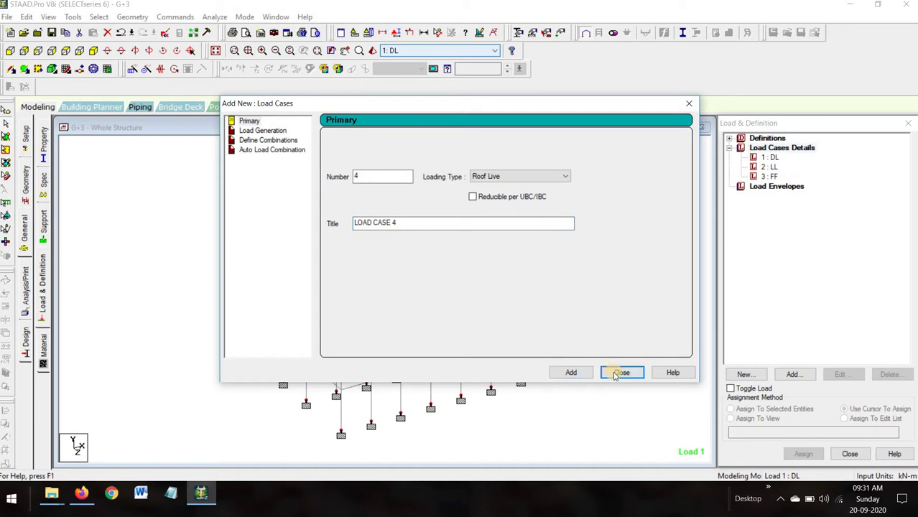
left_click(619, 372)
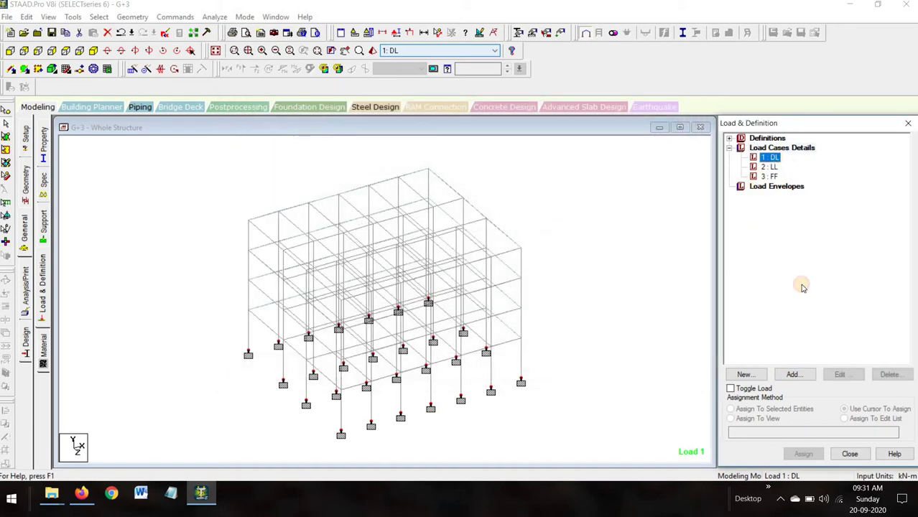
- Add self-weight Y -1 to load case 1 : DL
left_click(600, 195)
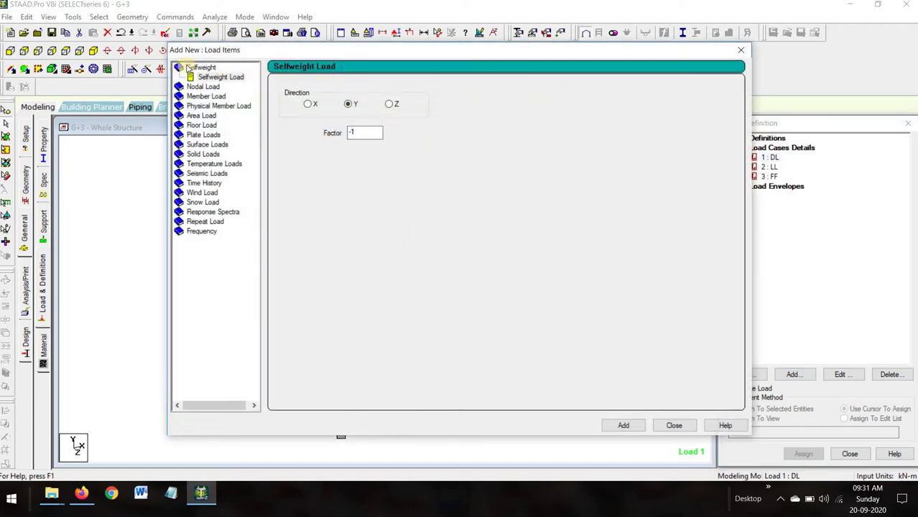
left_click(641, 428)
left_click(673, 426)
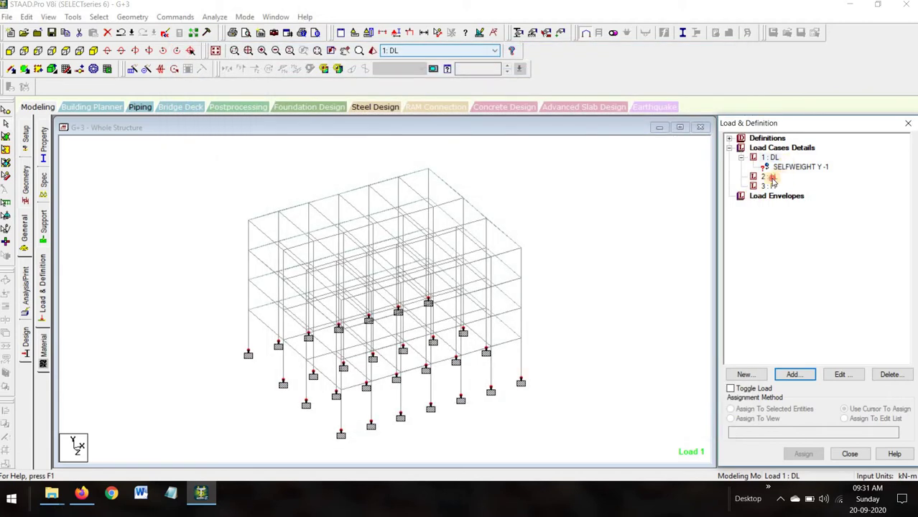
- Add a -3.5 kN/m² floor load to 2 : LL for Y range 4 to 13 m
left_click(769, 177)
left_click(797, 373)
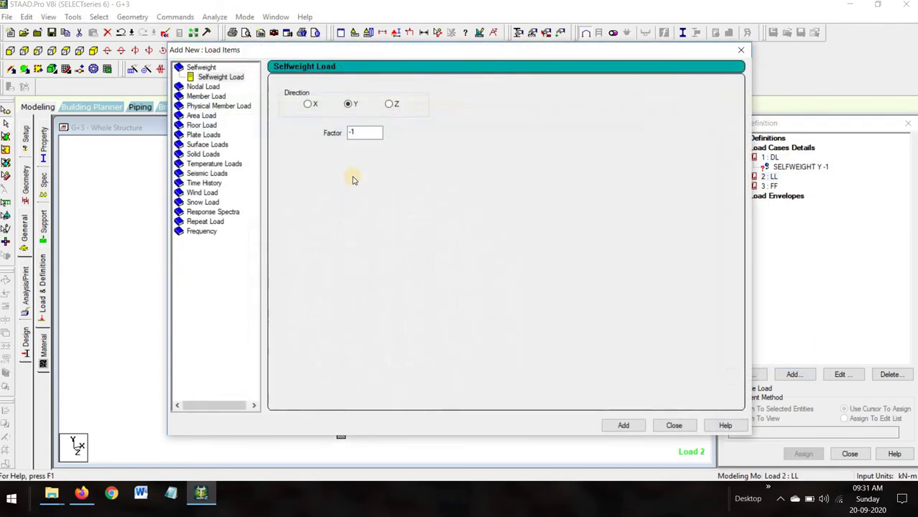
left_click(206, 126)
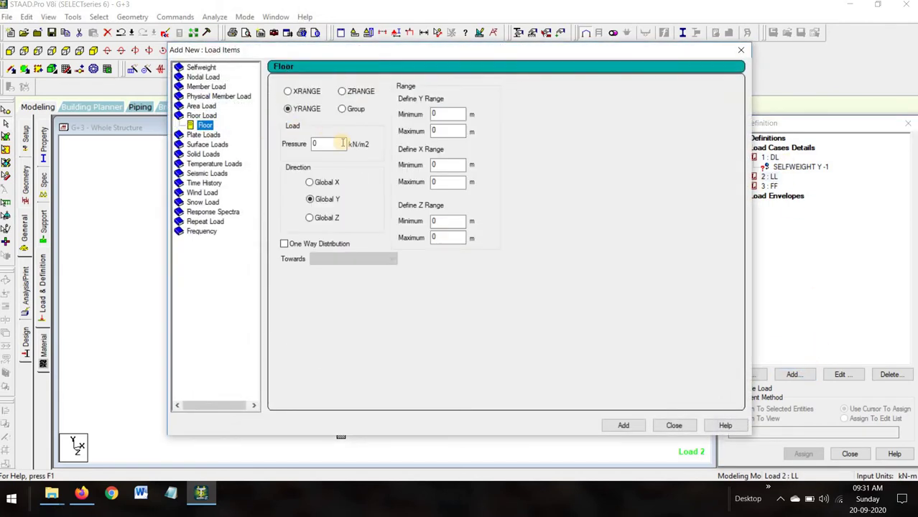
key("BackSpace")
left_click(447, 115)
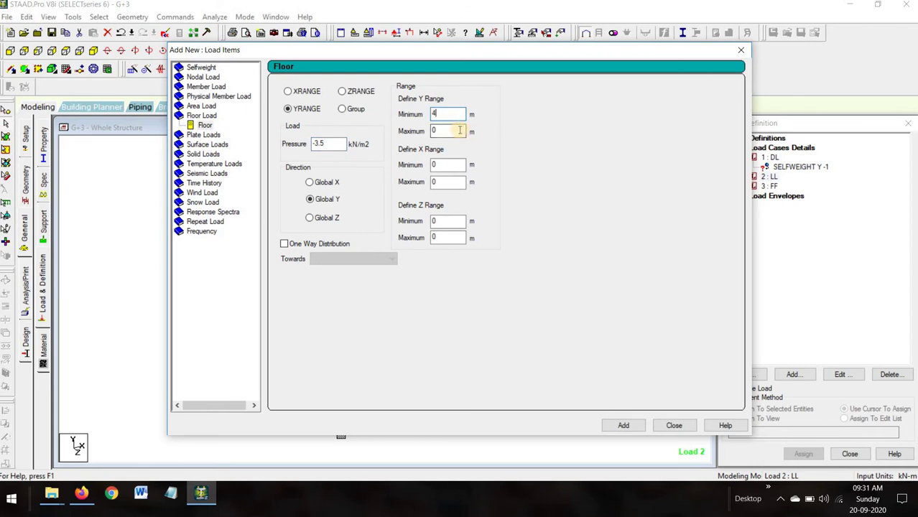
left_click(458, 130)
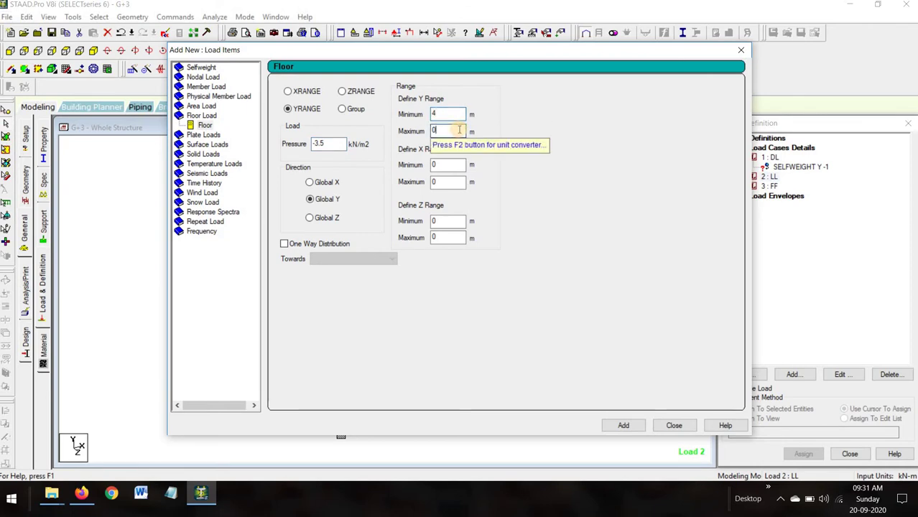
key("BackSpace")
type("13")
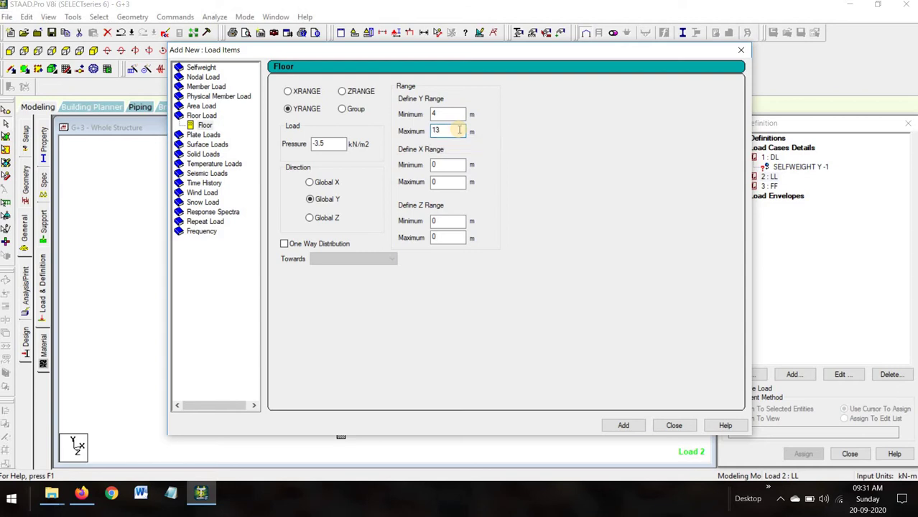
left_click(619, 425)
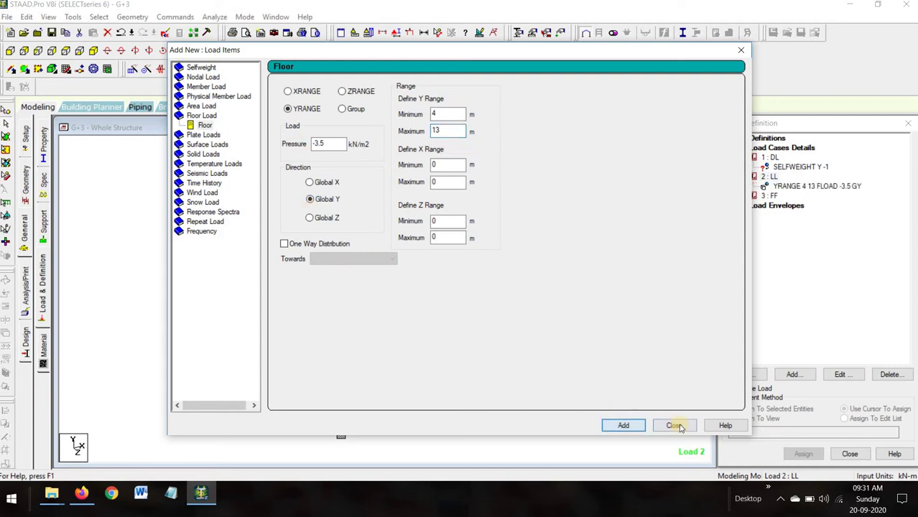
left_click(673, 425)
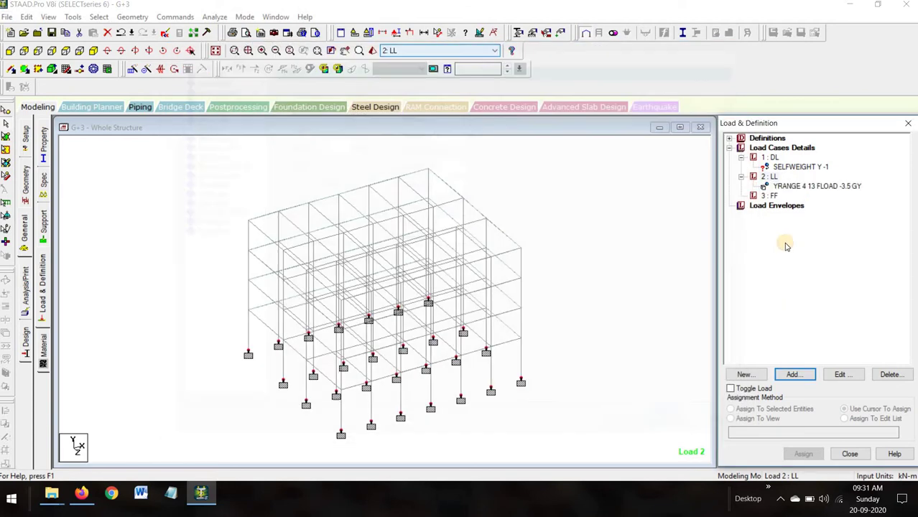
- Add a -1 kN/m² floor load to 3 : FF for Y range 4 to 13 m
left_click(769, 196)
left_click(796, 374)
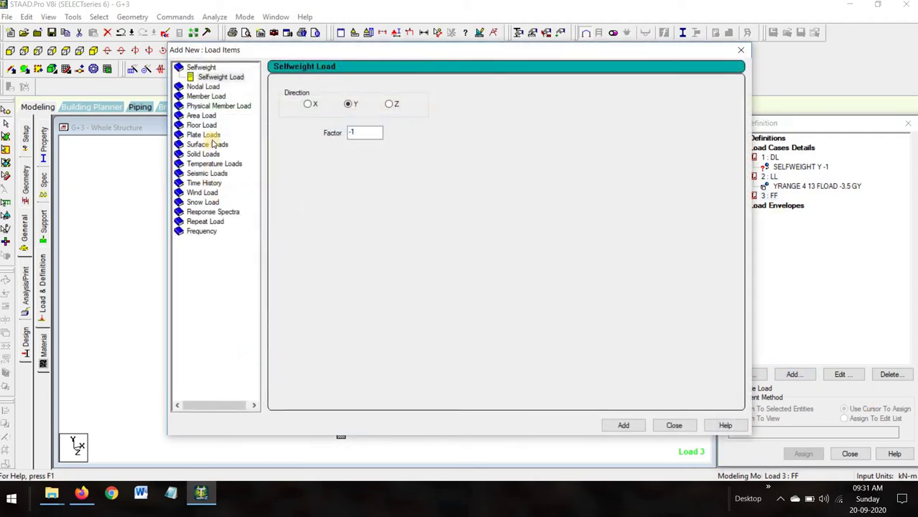
left_click(209, 128)
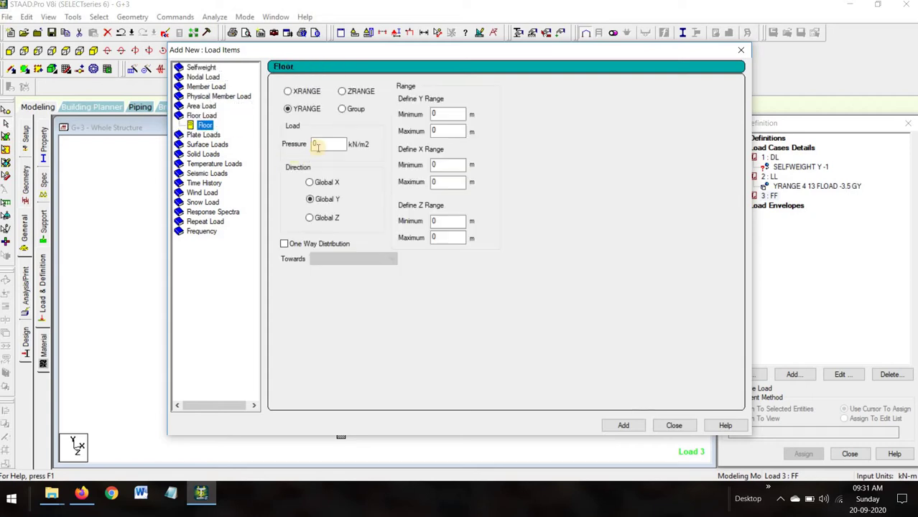
left_click(320, 145)
left_click(438, 115)
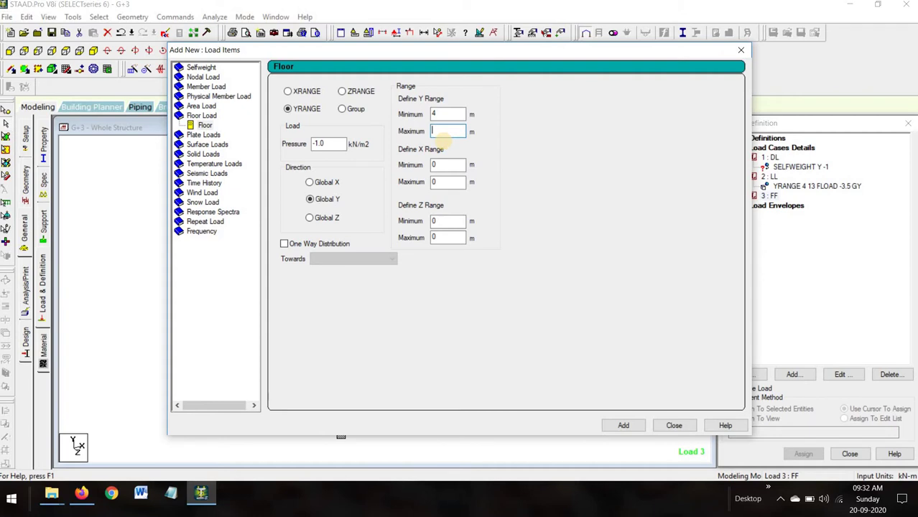
left_click(625, 425)
left_click(672, 426)
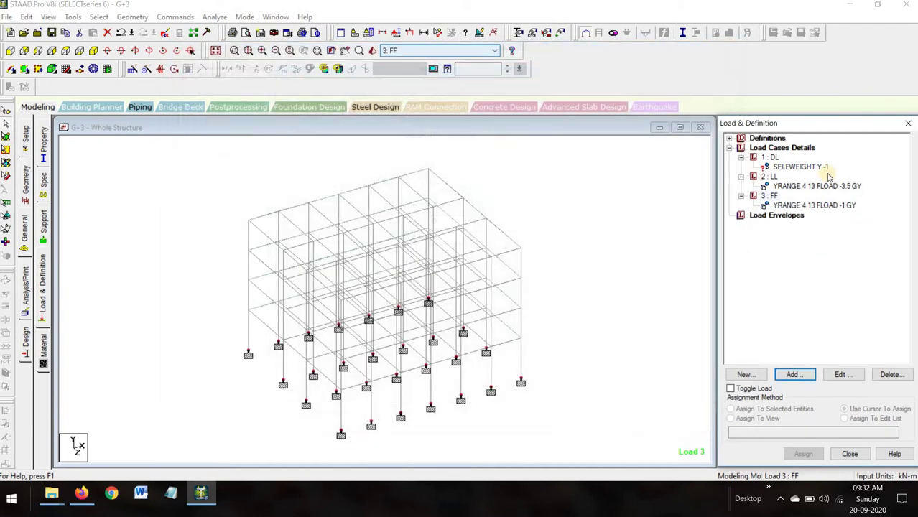
- Assign the self-weight load to all members in view
left_click(814, 168)
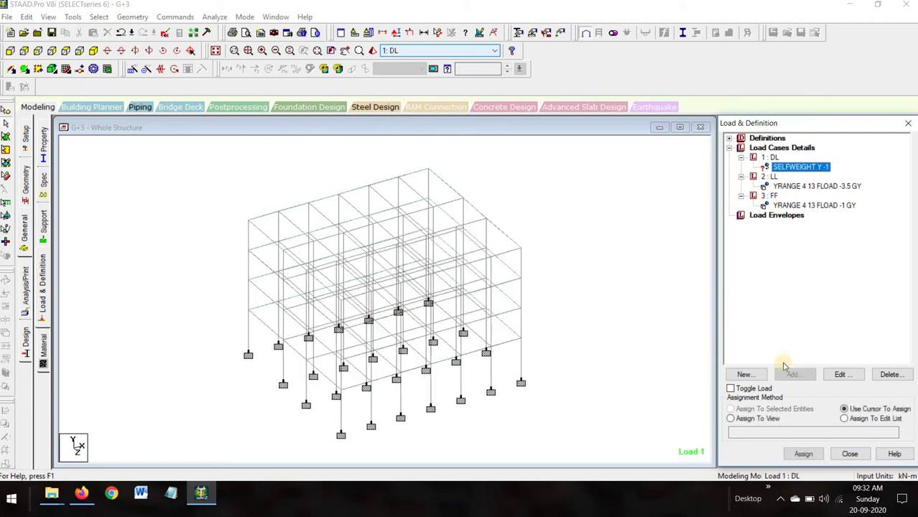
left_click(745, 419)
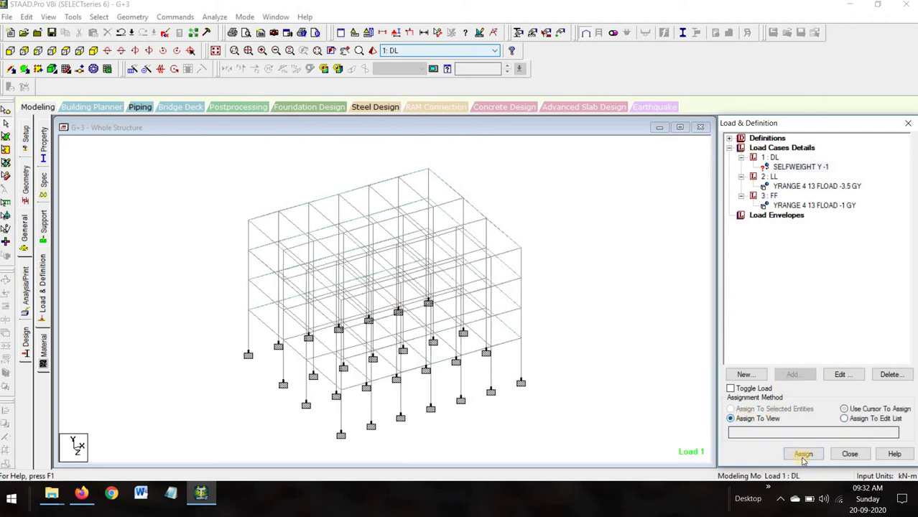
left_click(803, 453)
left_click(831, 323)
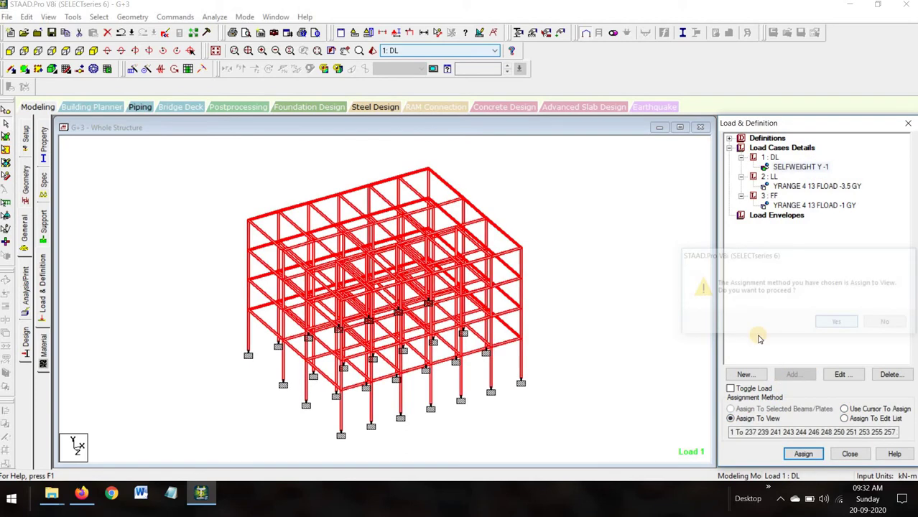
- Preview the LL, FF and self-weight loads on the model, then start a new load case
left_click(823, 186)
left_click(822, 205)
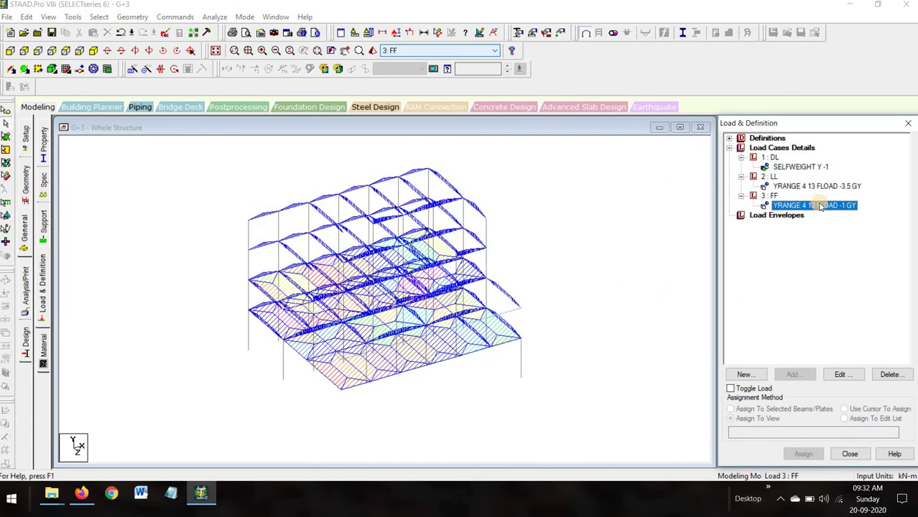
left_click(793, 167)
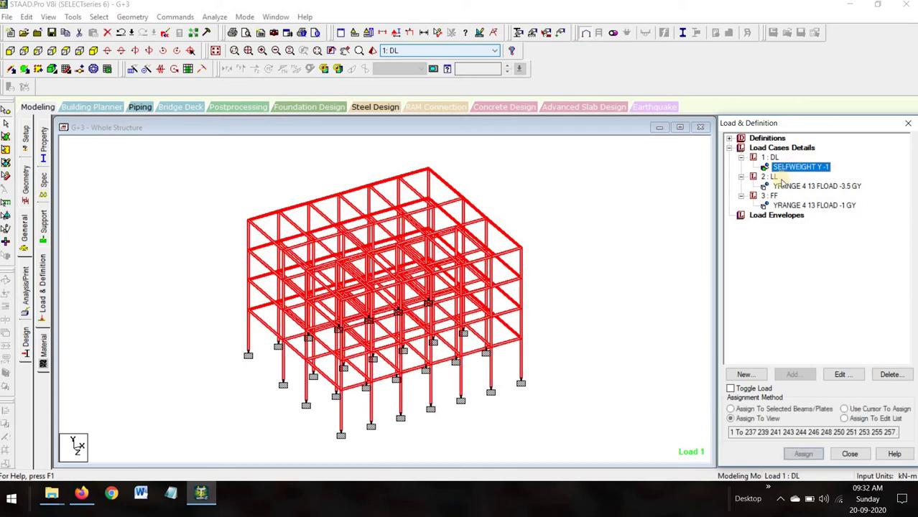
left_click(573, 259)
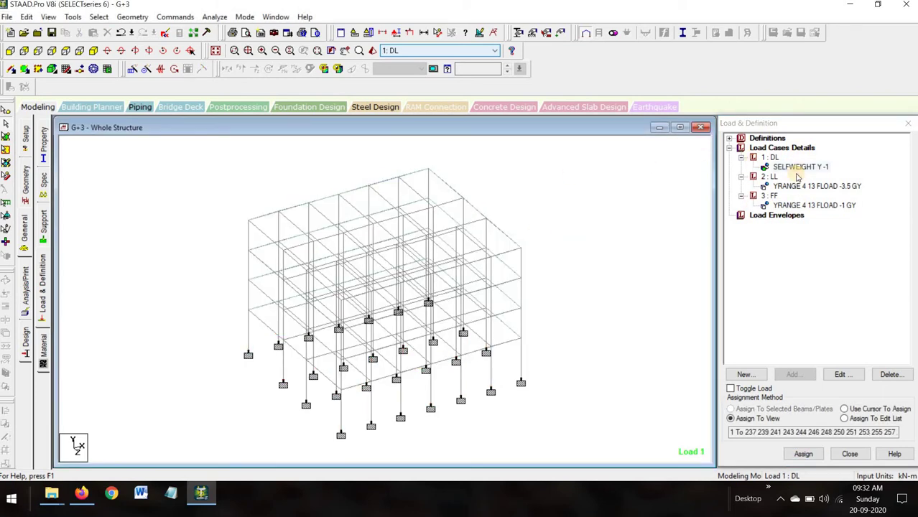
left_click(784, 148)
left_click(797, 374)
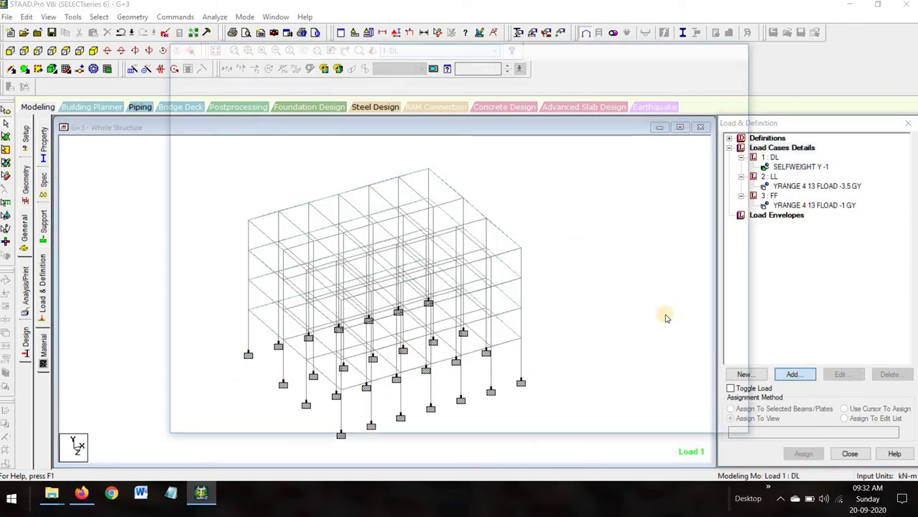
- Auto-generate Indian Code load combinations and add them as load cases 4–7
left_click(268, 149)
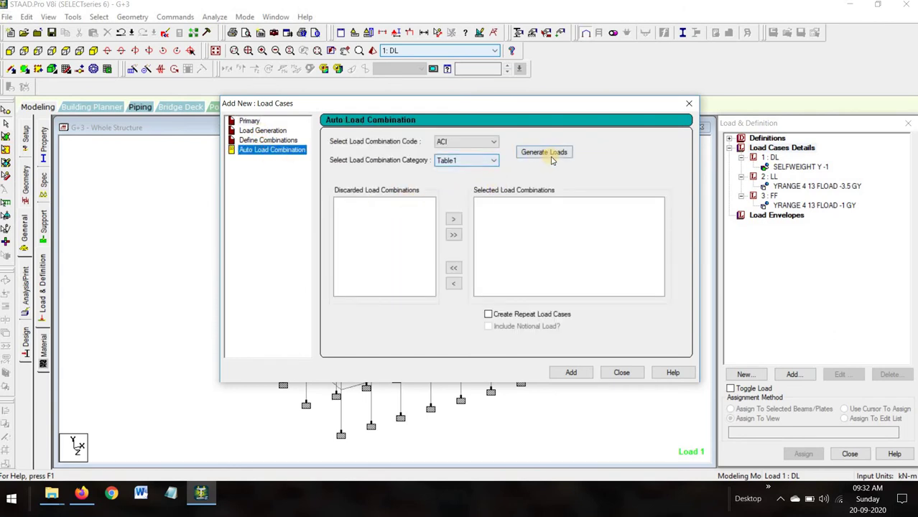
left_click(481, 143)
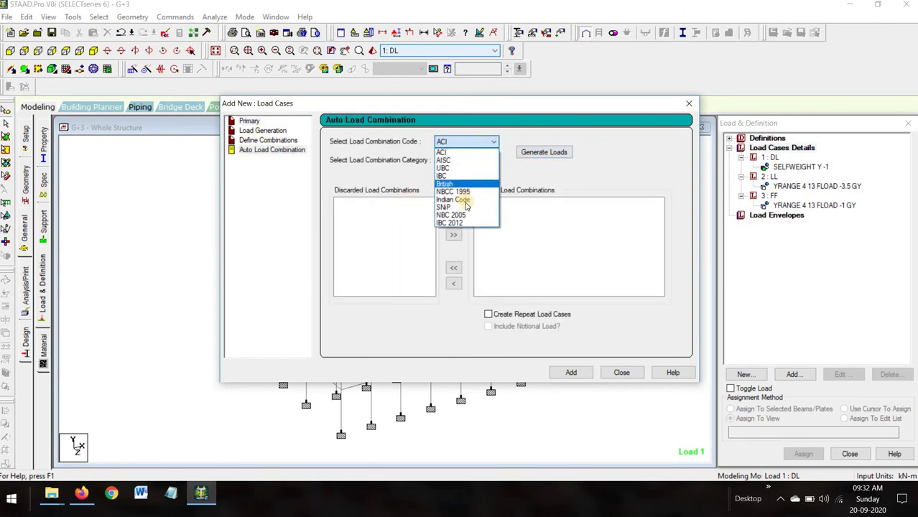
left_click(476, 203)
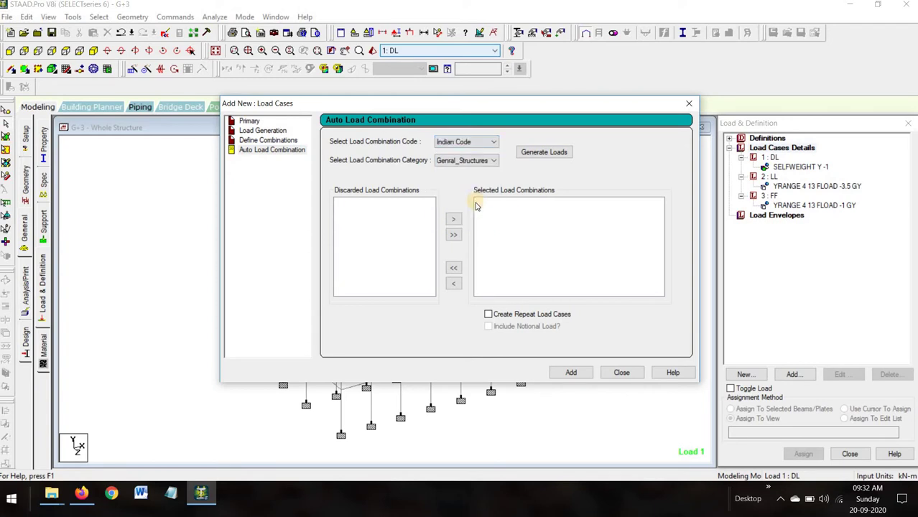
left_click(559, 154)
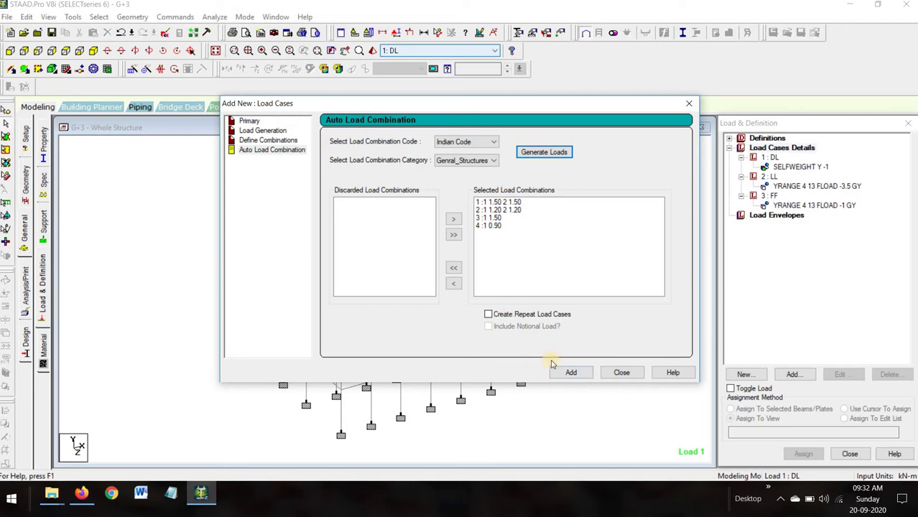
left_click(571, 376)
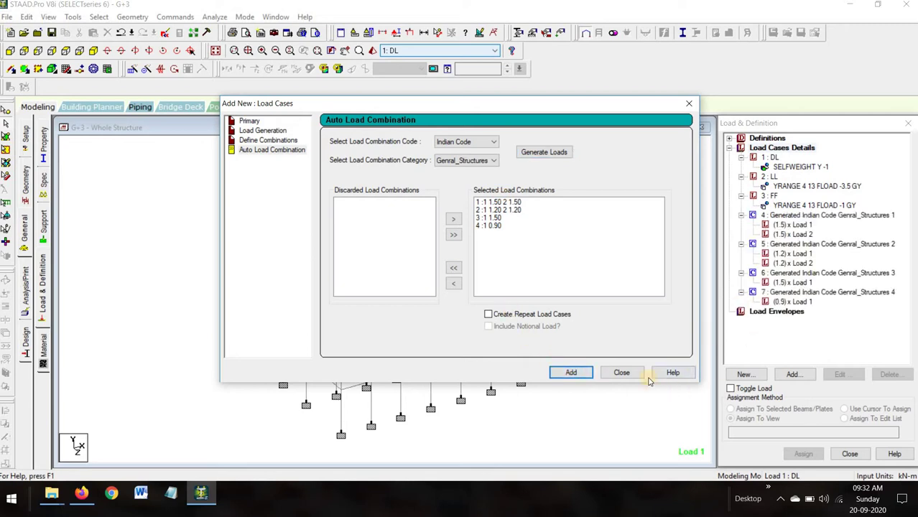
left_click(613, 376)
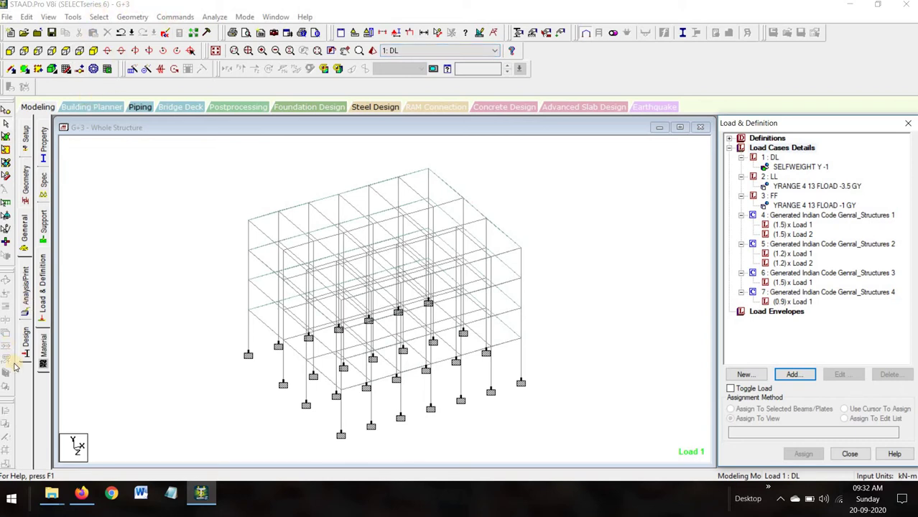
- Add a PERFORM ANALYSIS command under Analysis/Print
left_click(26, 291)
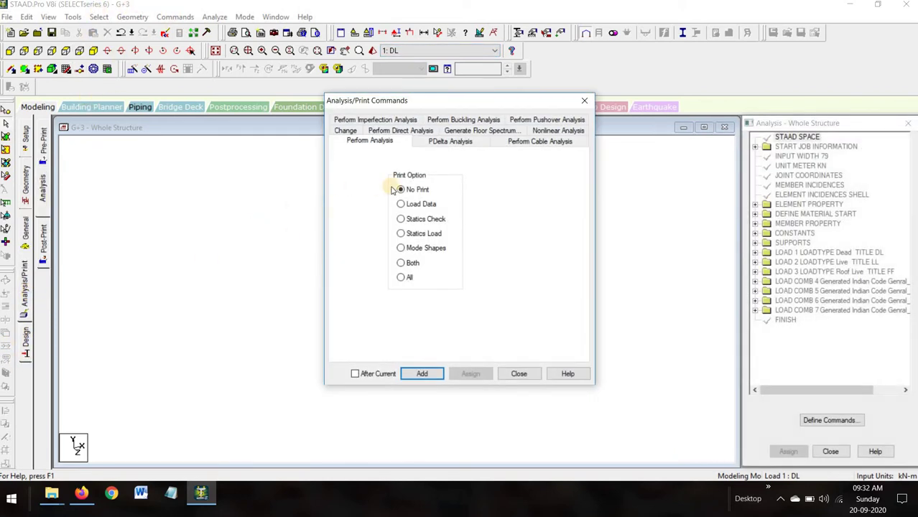
left_click(426, 373)
left_click(584, 100)
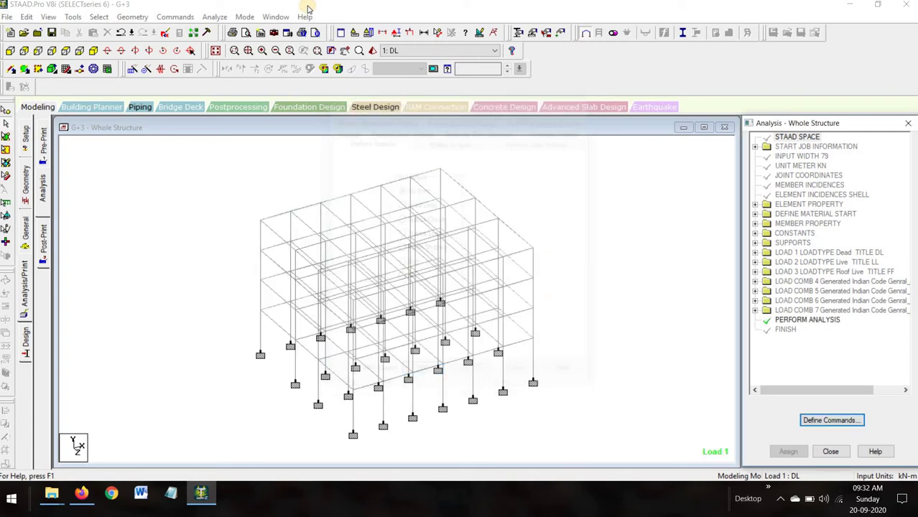
- Save the model, run the analysis, and go to Post Processing Mode
left_click(214, 17)
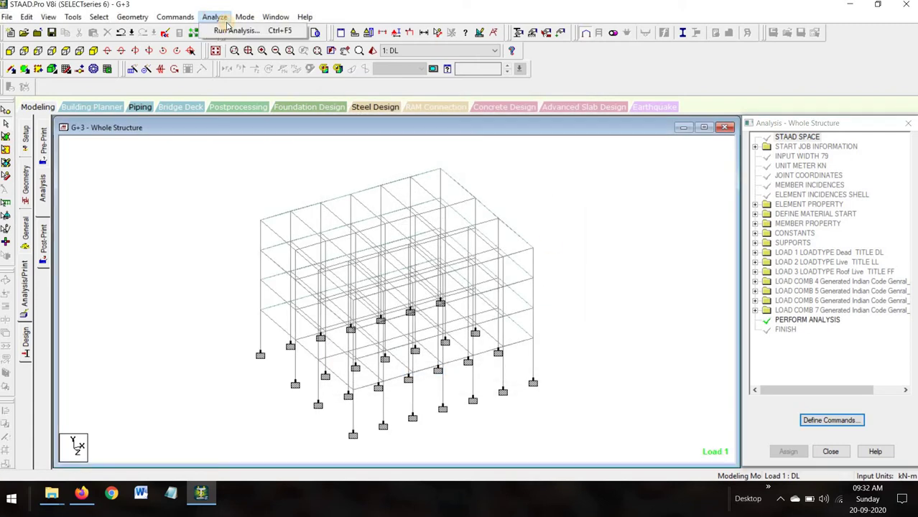
left_click(237, 32)
left_click(385, 260)
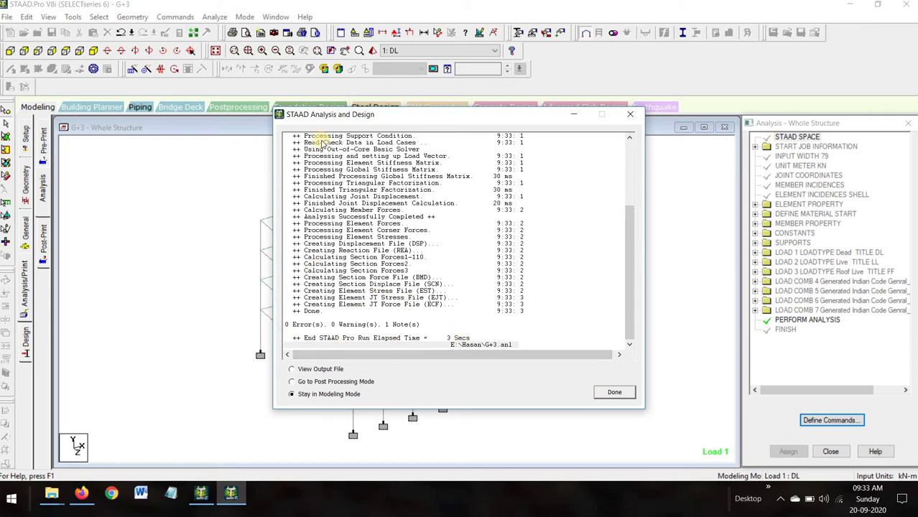
left_click_drag(443, 116, 538, 123)
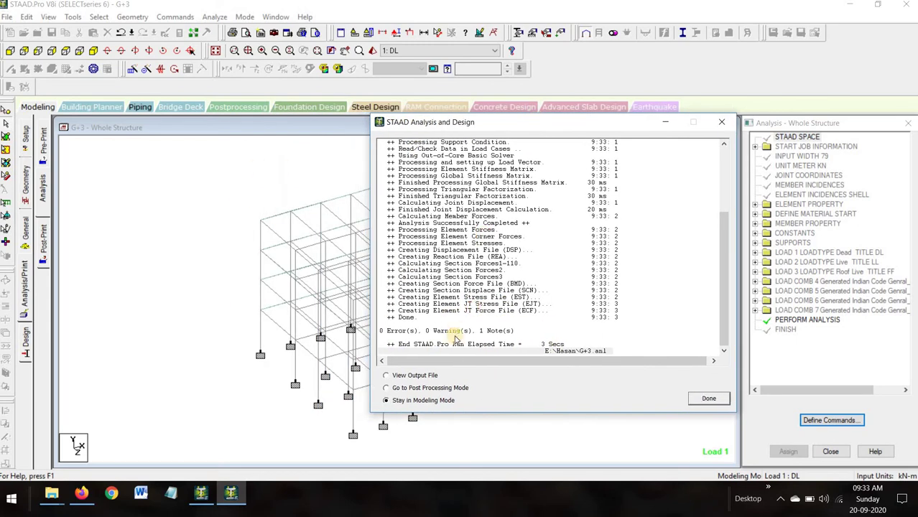
left_click(443, 387)
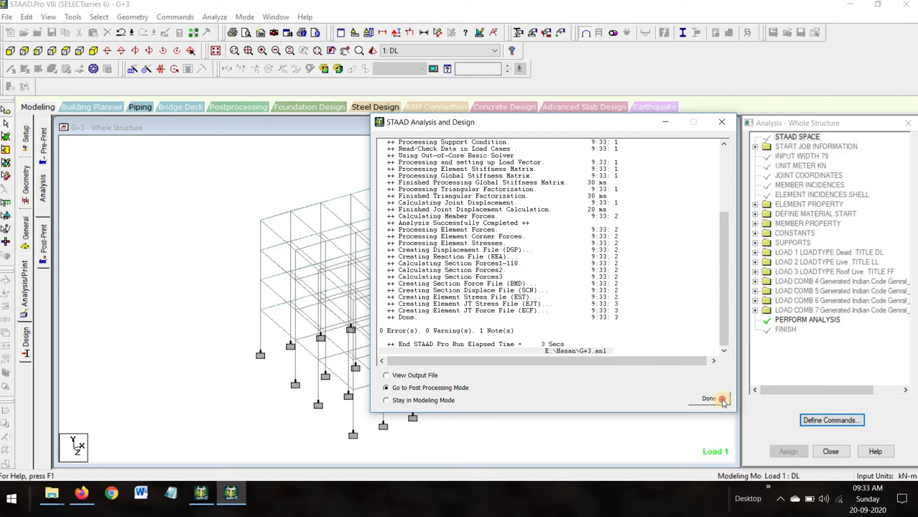
left_click(720, 400)
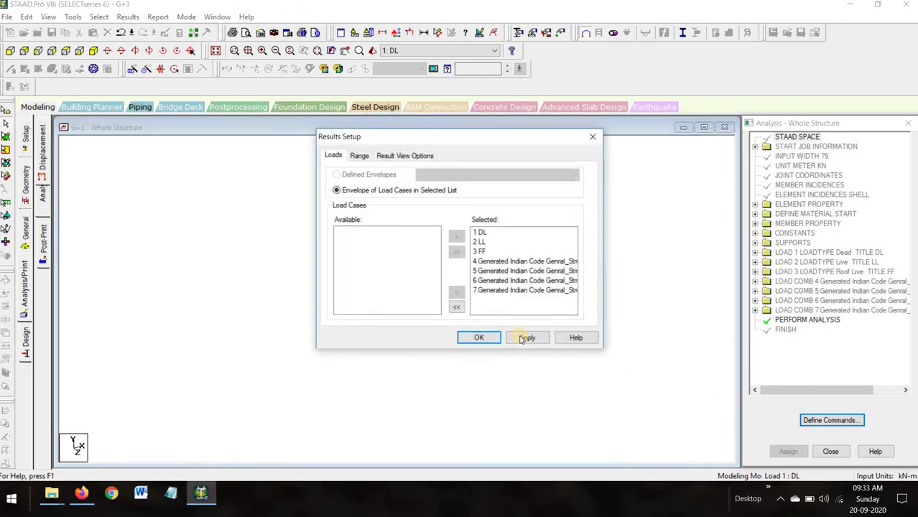
- Accept all load cases and check node 9 in the displacement tables
left_click(478, 337)
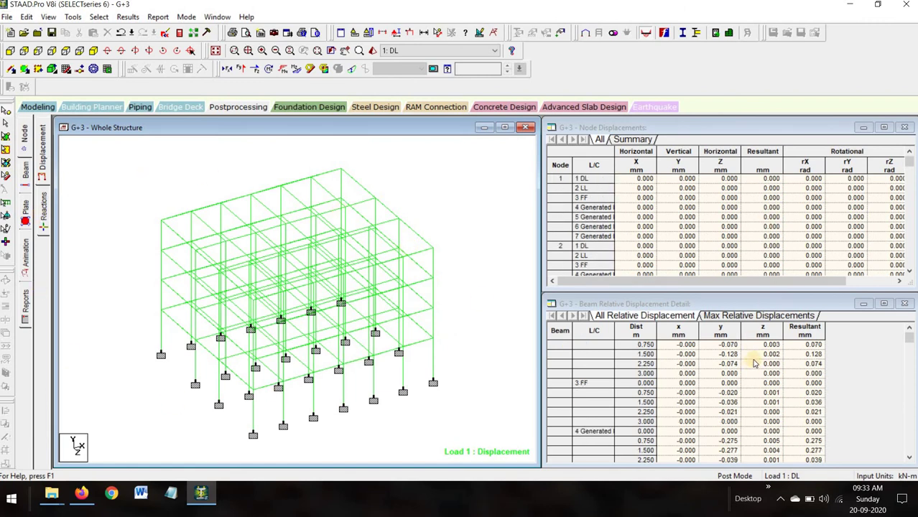
left_click(58, 172)
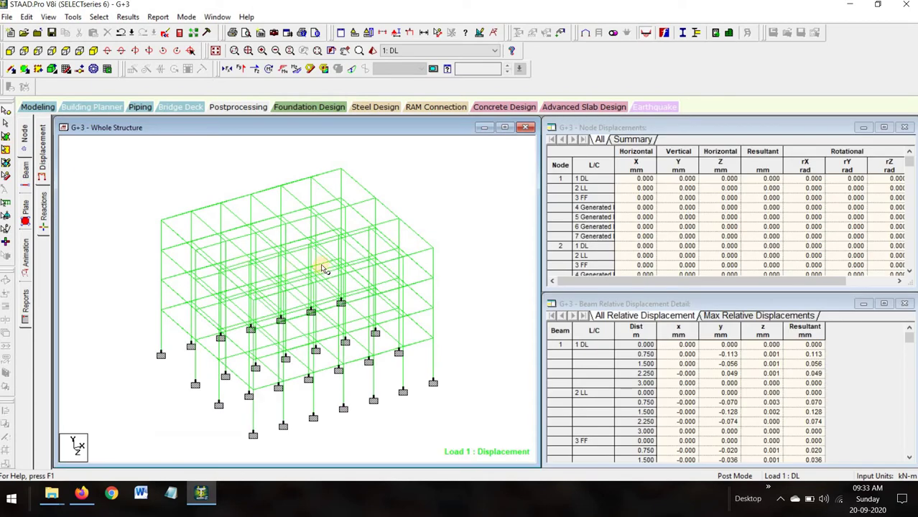
scroll(215, 263, "up", 5)
left_click(127, 302)
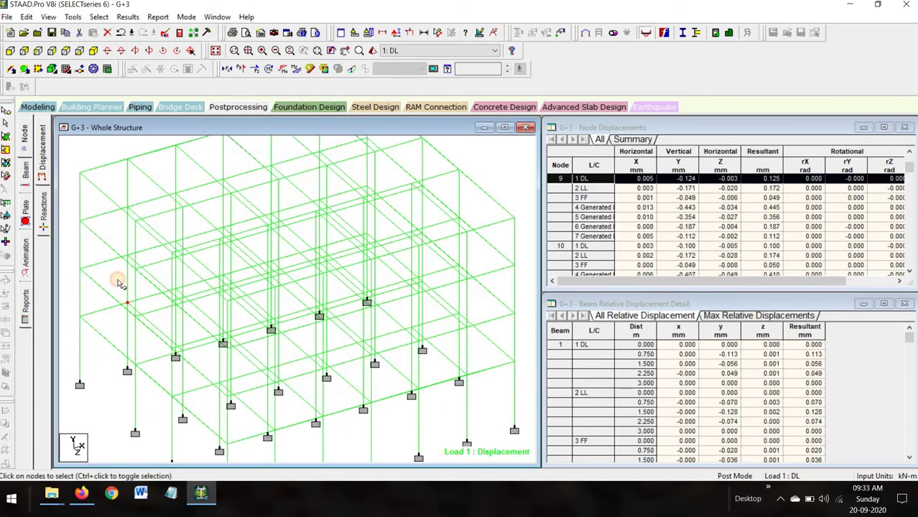
scroll(118, 282, "down", 5)
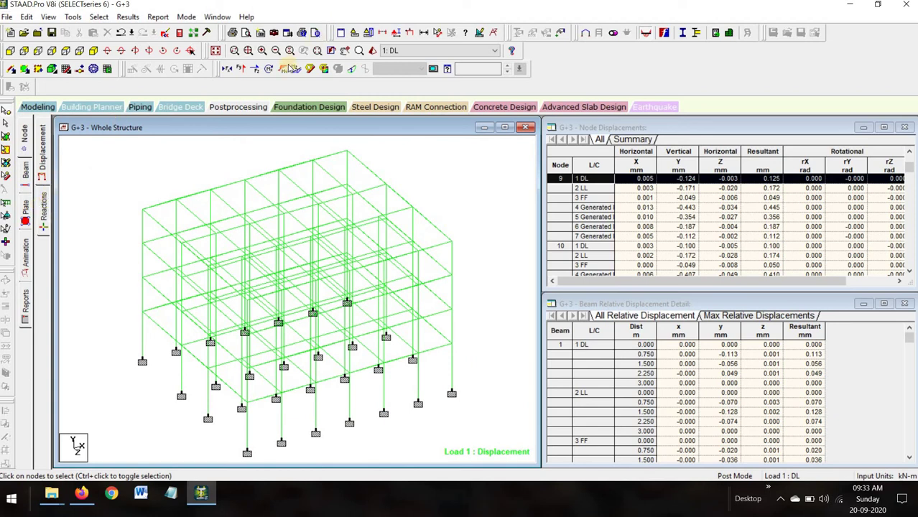
- Show the Shear Y and Bending Y diagrams, then toggle Bending Z on and off
left_click(244, 66)
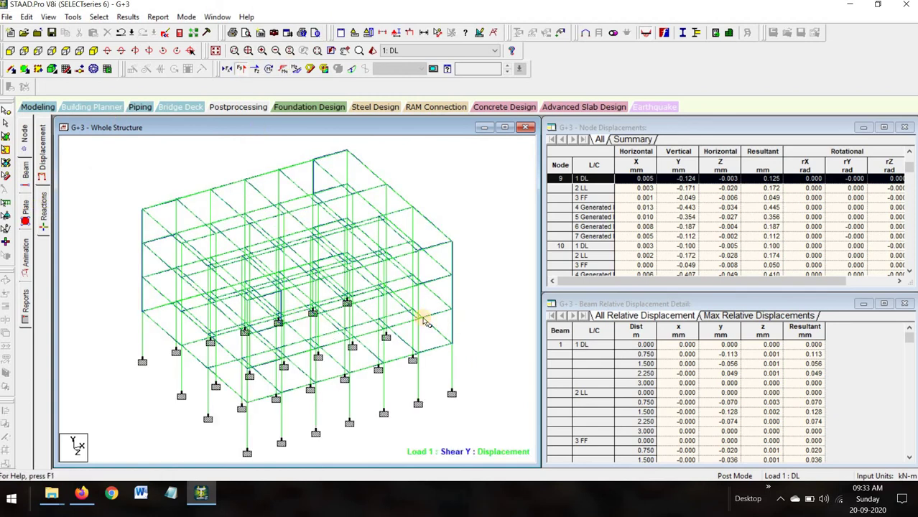
left_click(282, 68)
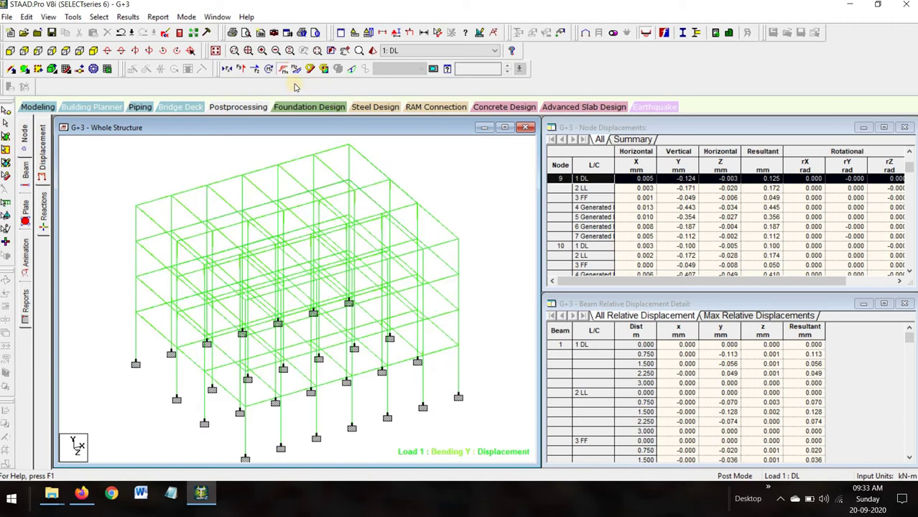
left_click(296, 68)
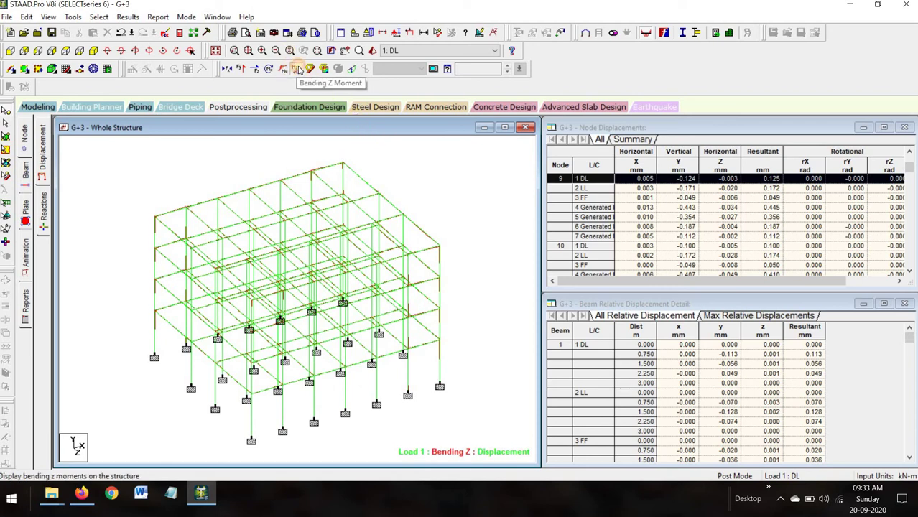
left_click(296, 69)
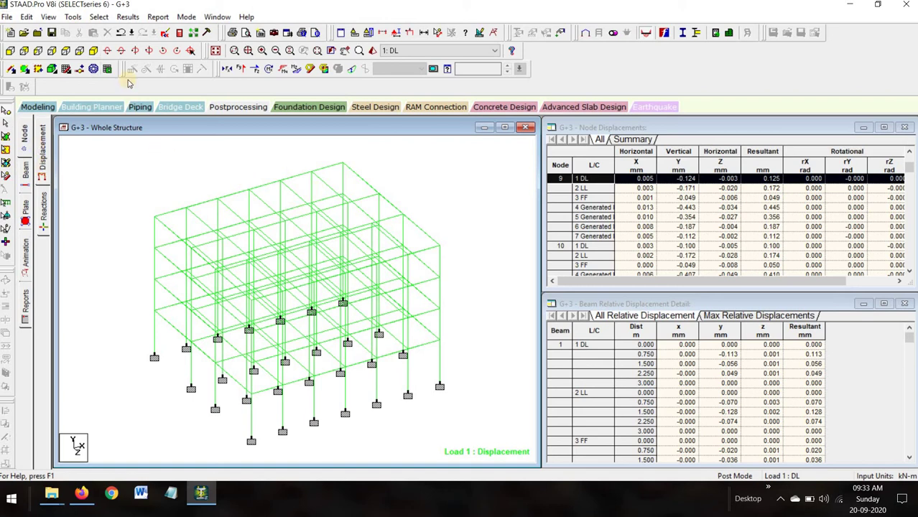
- In Modeling concrete design, set the current code to IS456
left_click(48, 107)
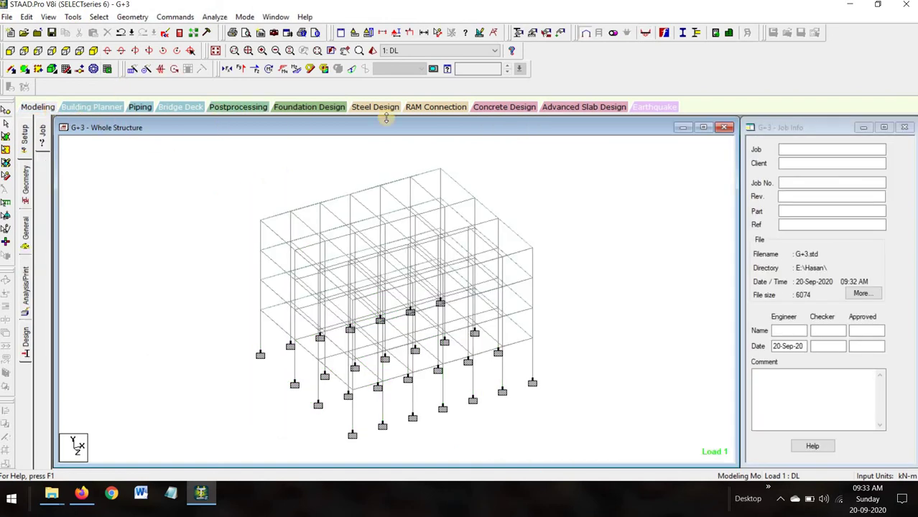
left_click(28, 336)
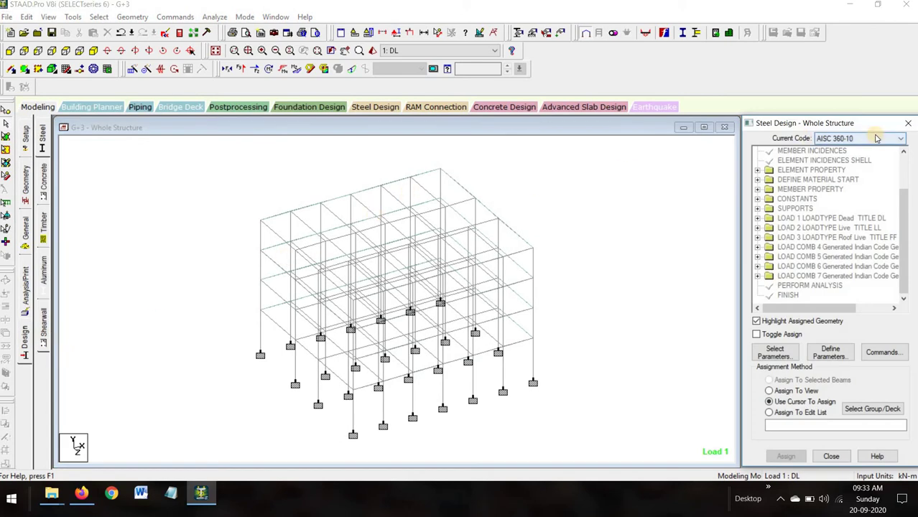
left_click(44, 175)
left_click(877, 140)
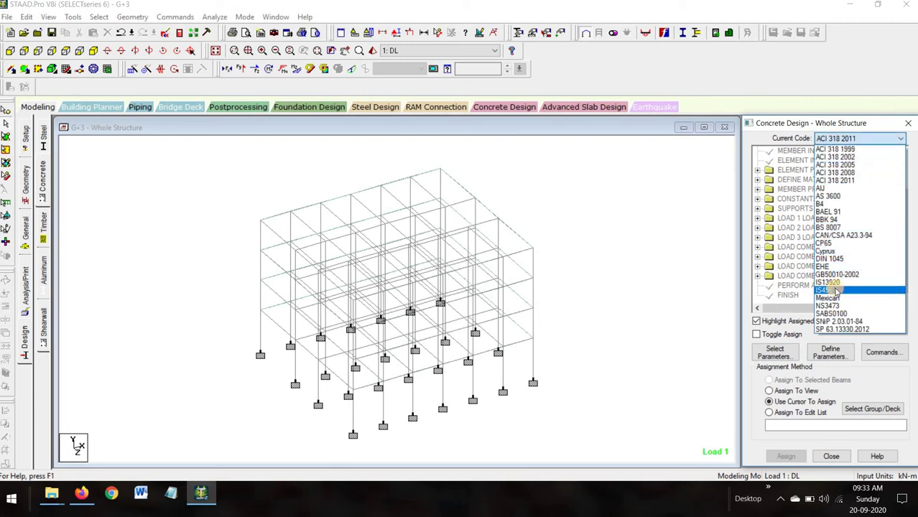
left_click(831, 290)
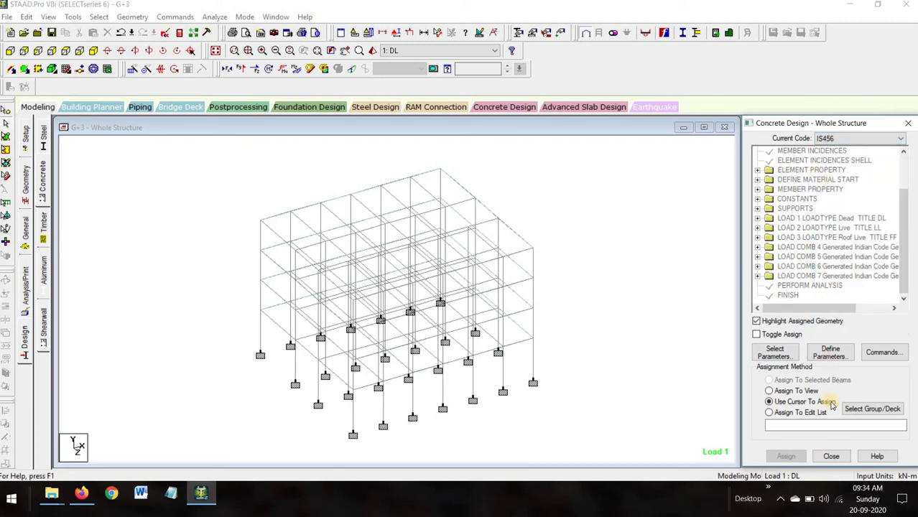
- Clear all design parameters and select only Fc, Fymain and Fysec
left_click(775, 352)
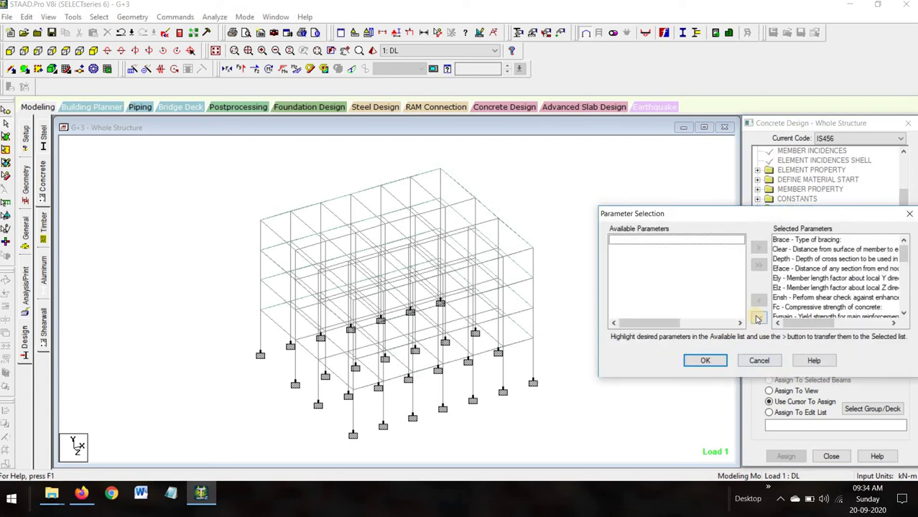
left_click(758, 318)
scroll(702, 287, "down", 1)
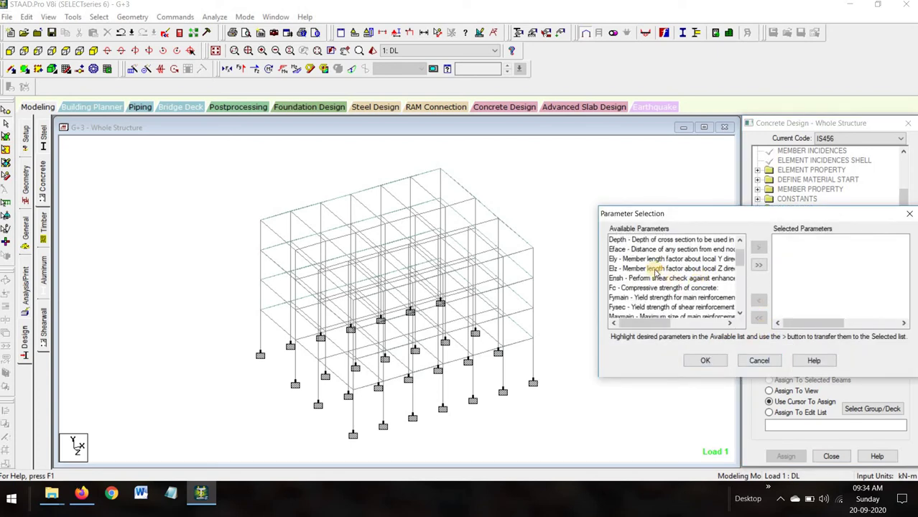
double_click(646, 288)
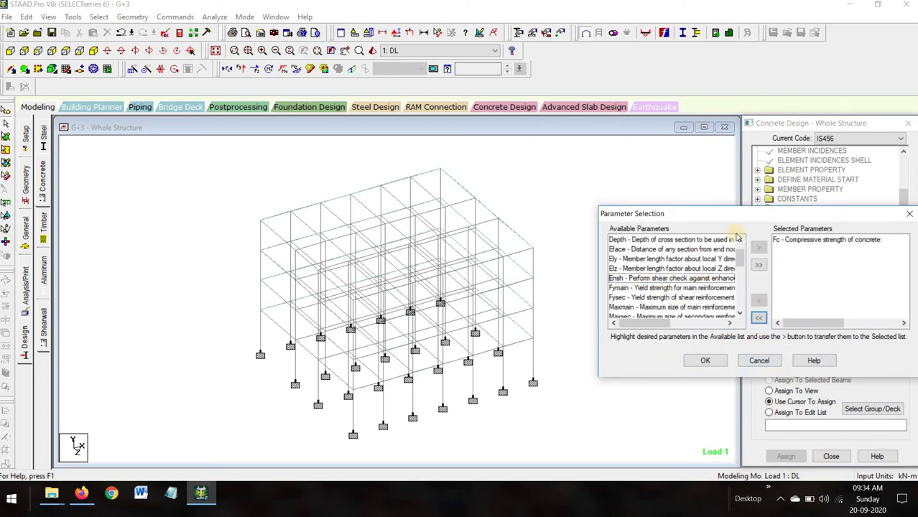
double_click(659, 288)
double_click(647, 288)
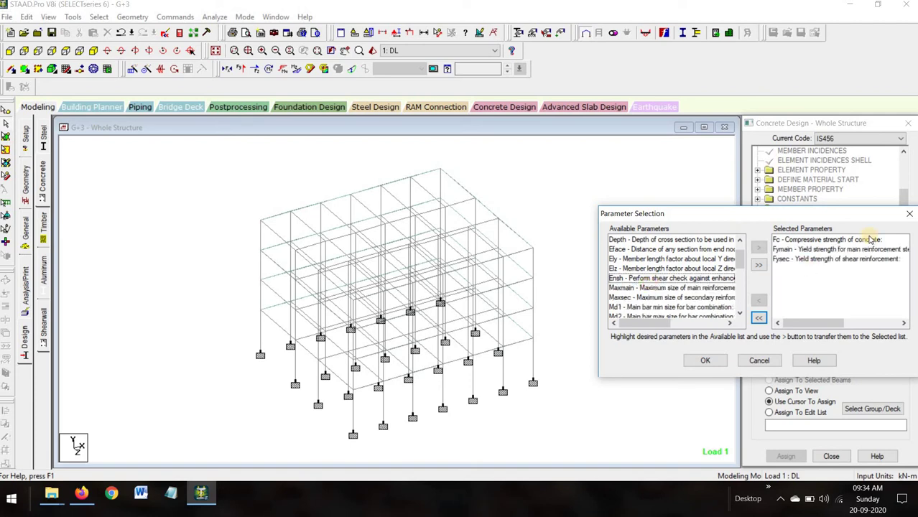
left_click(707, 368)
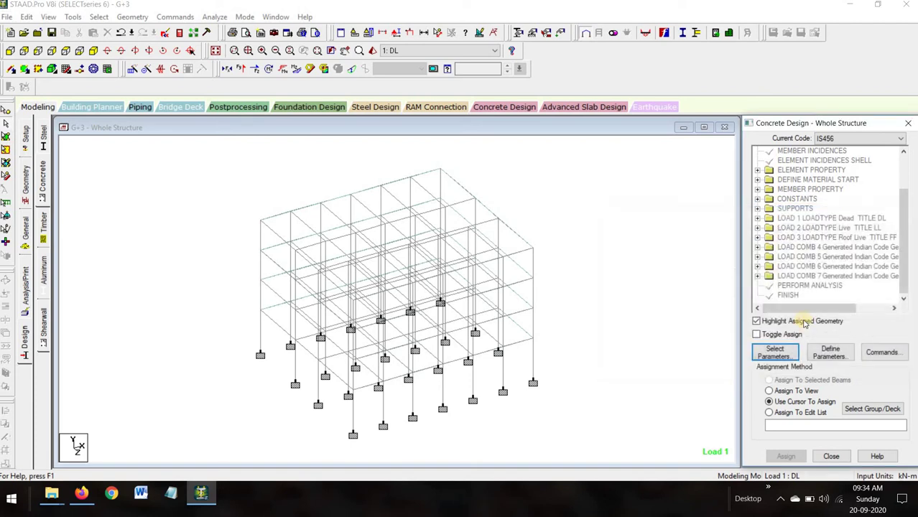
- Enter 415000 for FYMAIN and add FYSEC at 415000 kN/m2
left_click(829, 353)
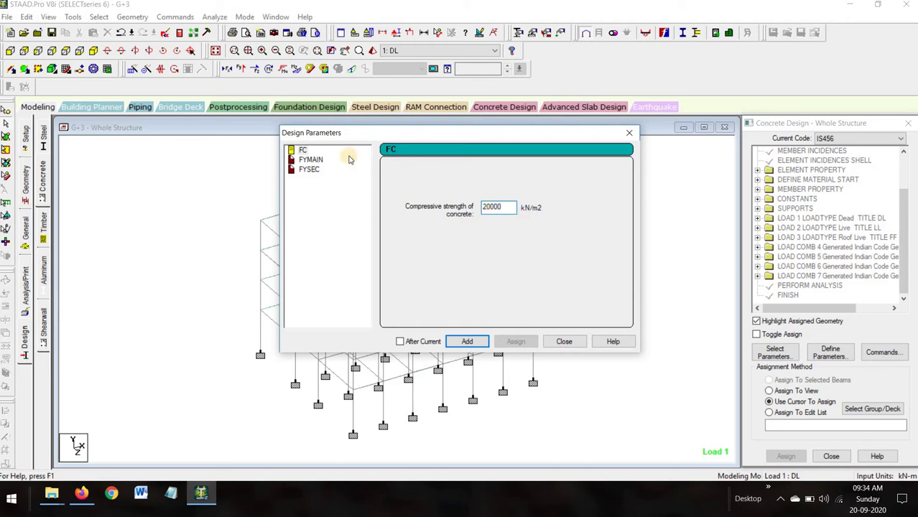
left_click(312, 159)
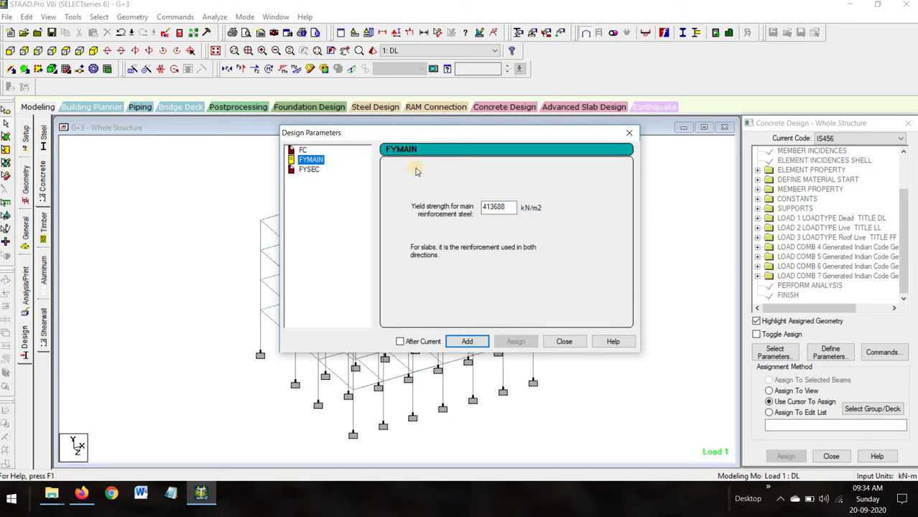
left_click(507, 208)
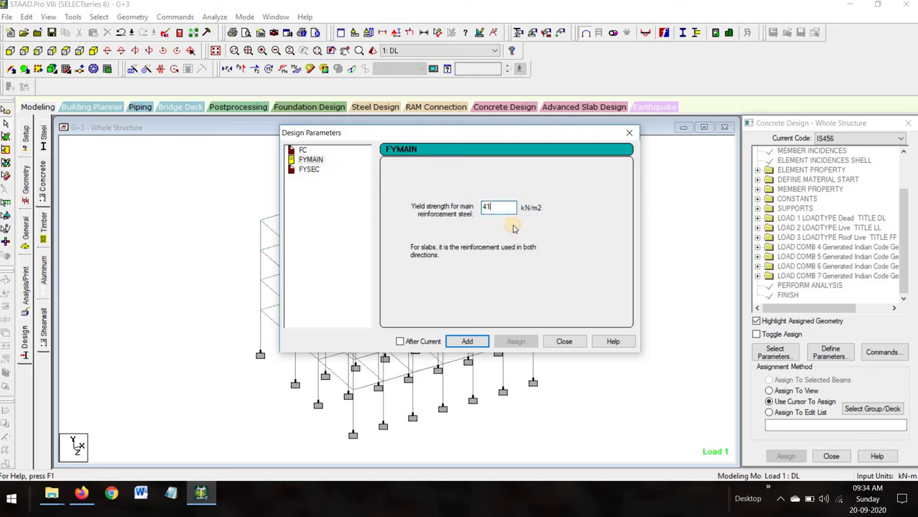
type("415000")
left_click(345, 172)
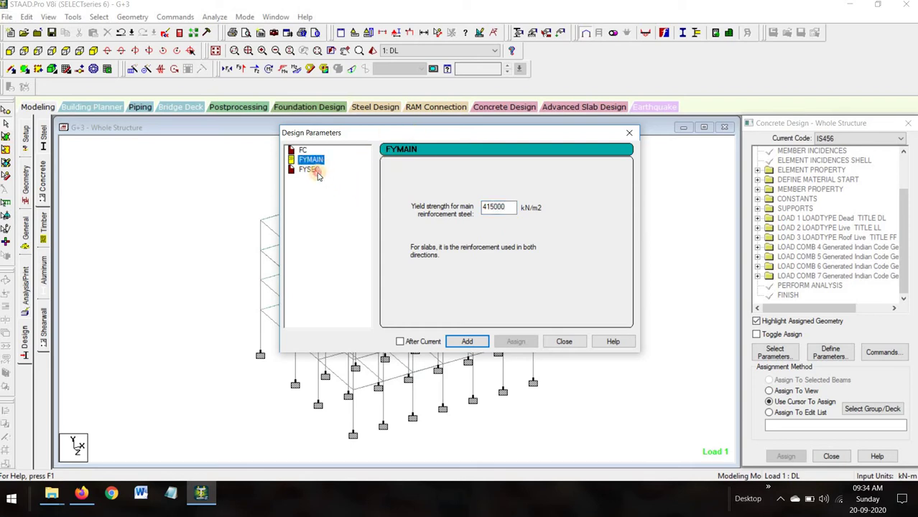
left_click(317, 172)
left_click(510, 207)
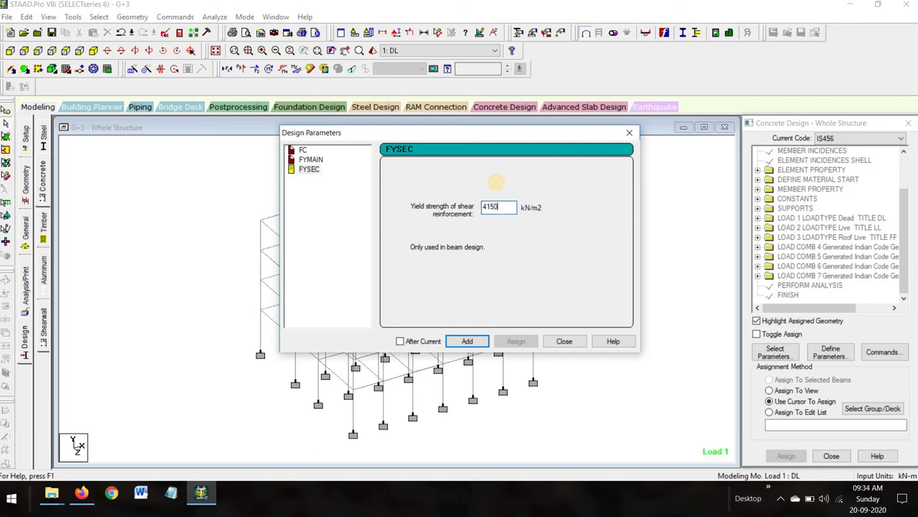
left_click(466, 342)
- Add FYMAIN 415000 and FC 20000 kN/m2, then close the parameter dialog
left_click(314, 160)
left_click(469, 341)
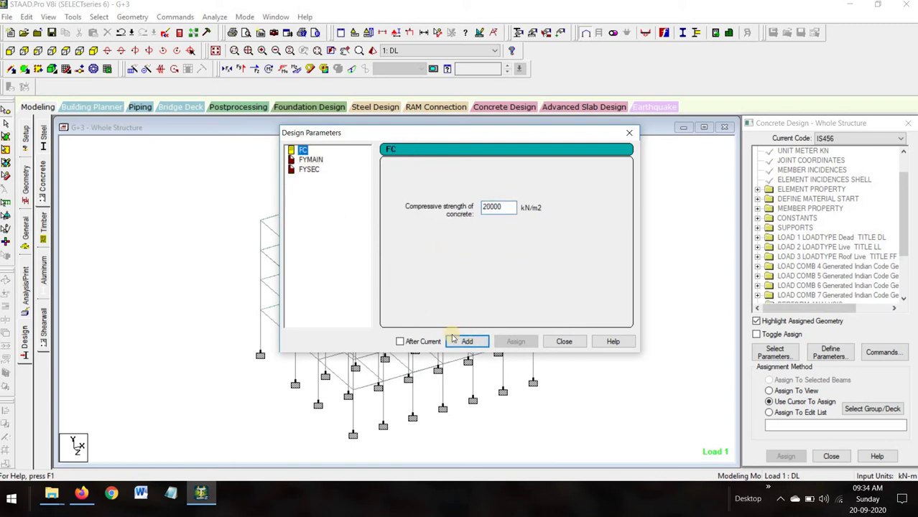
left_click(466, 343)
left_click(564, 342)
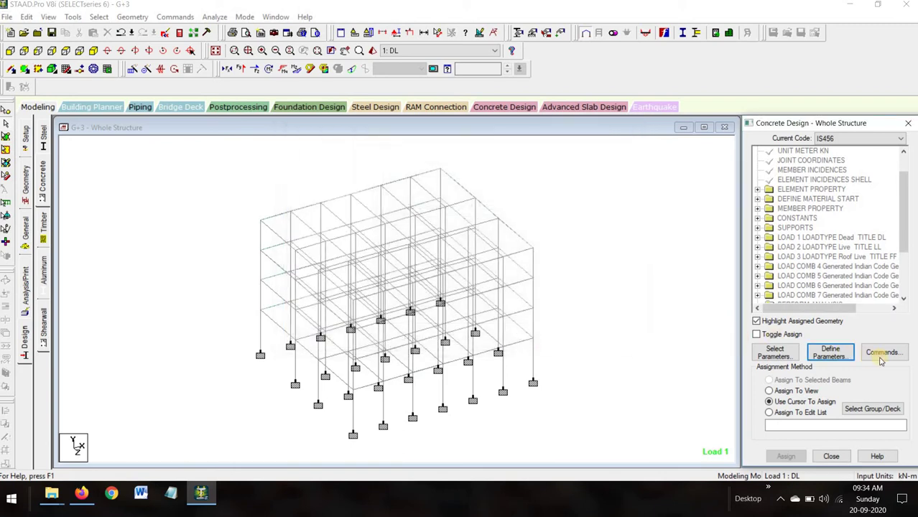
- Add DESIGN BEAM, DESIGN COLUMN, DESIGN SLAB/ELEMENT and TAKE OFF commands
left_click(867, 355)
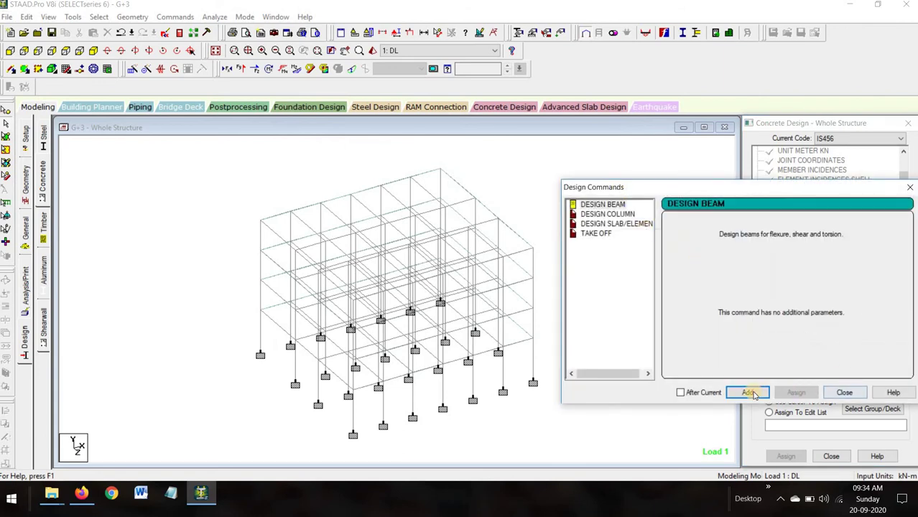
left_click(608, 214)
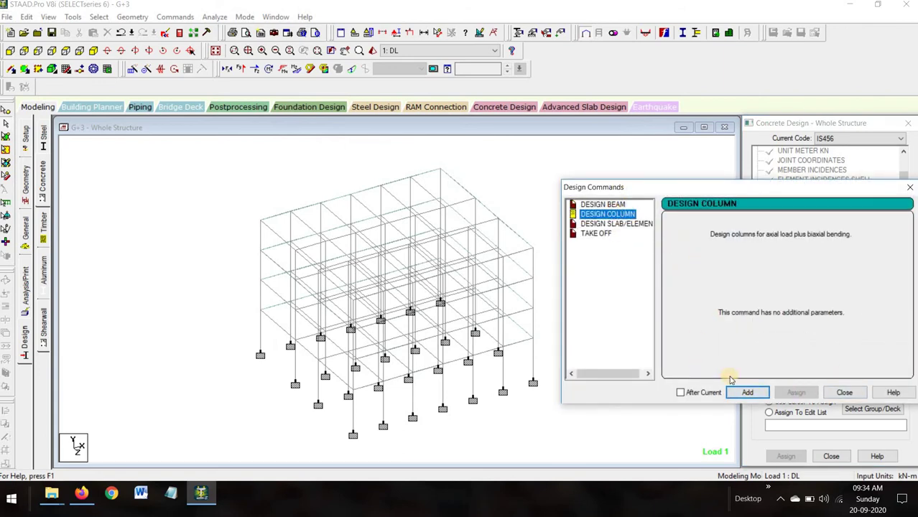
left_click(747, 392)
left_click(616, 223)
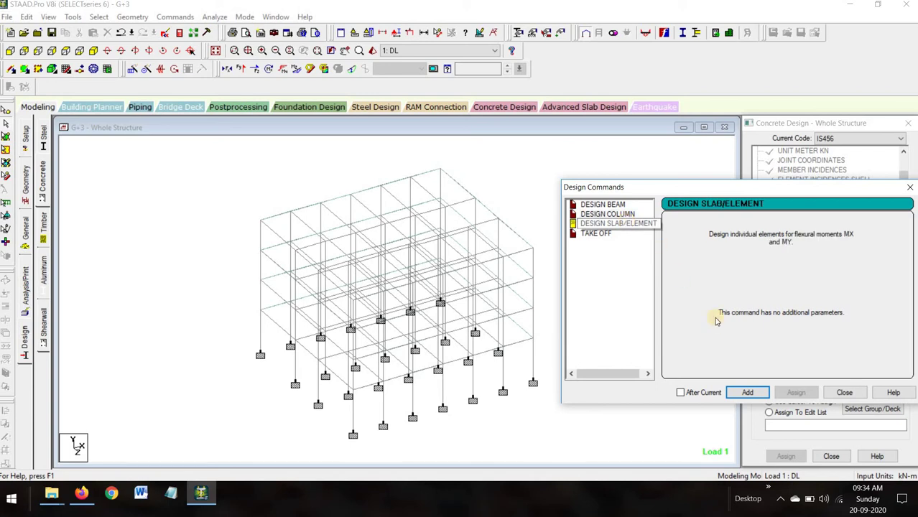
left_click(747, 392)
left_click(595, 233)
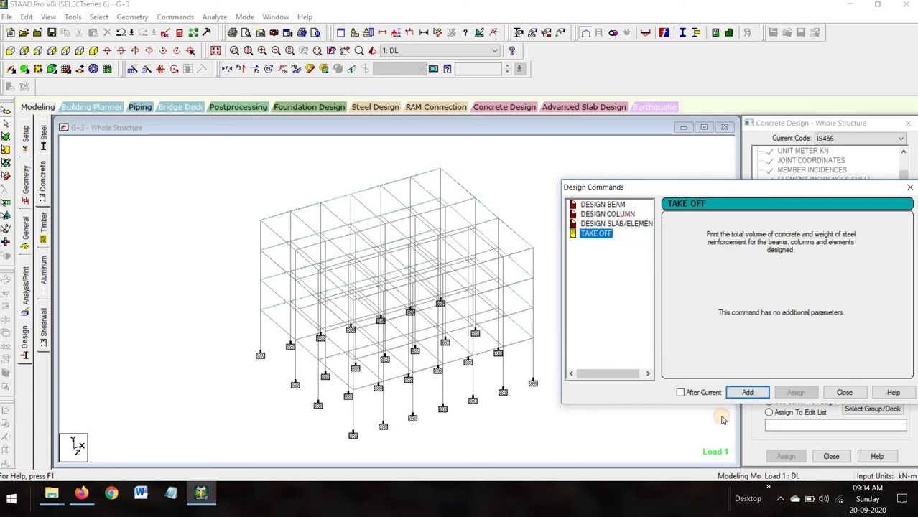
left_click(747, 392)
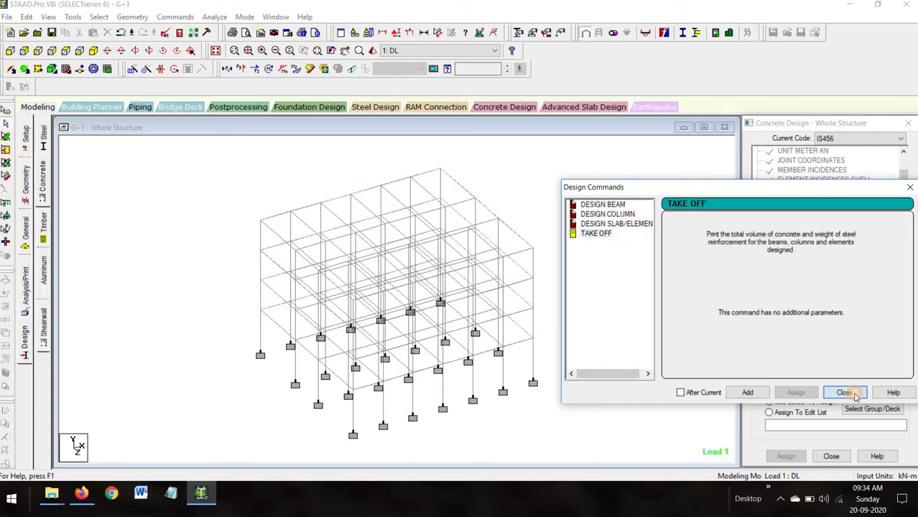
left_click(855, 395)
- Assign FYSEC 415000 and FYMAIN 415000 to the whole structure in view
scroll(853, 252, "down", 4)
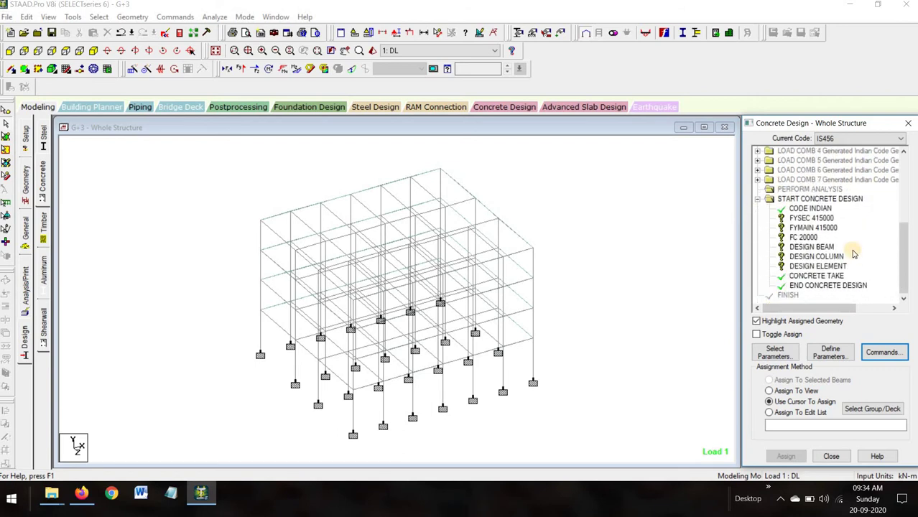
left_click(812, 218)
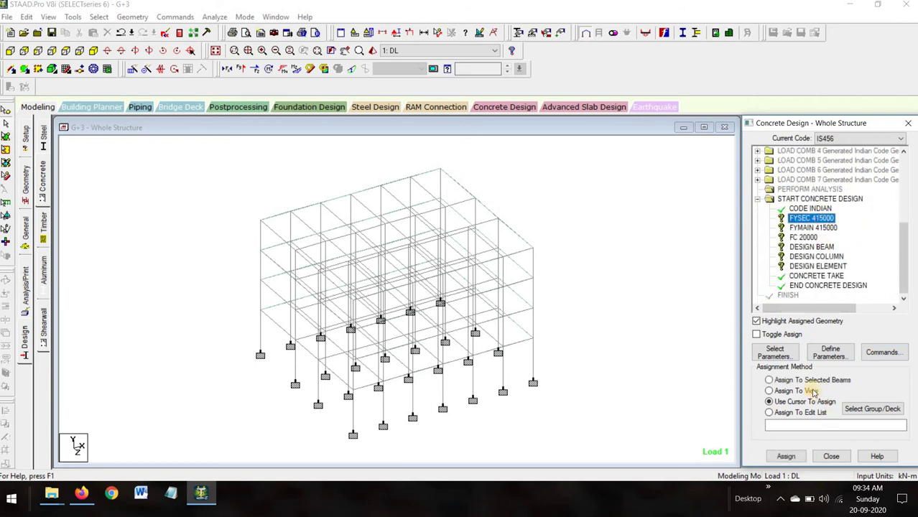
left_click(814, 390)
left_click(786, 456)
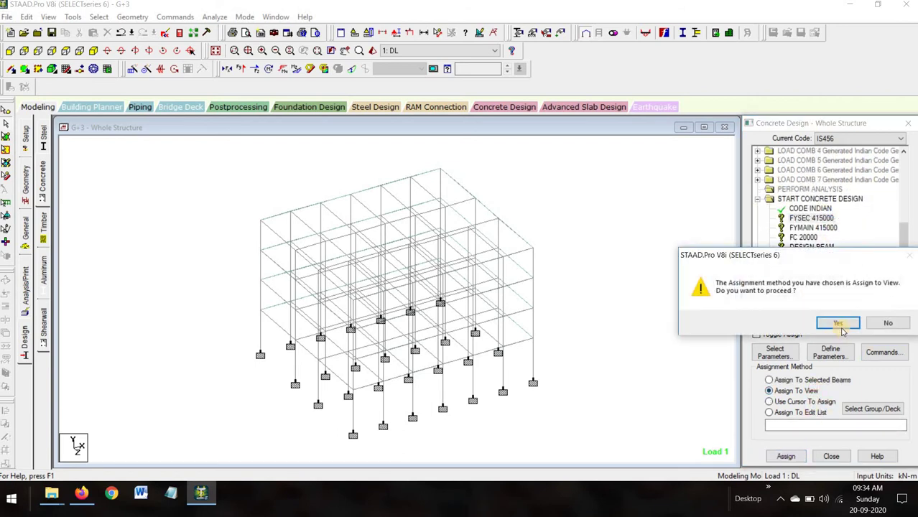
left_click(841, 328)
left_click(797, 228)
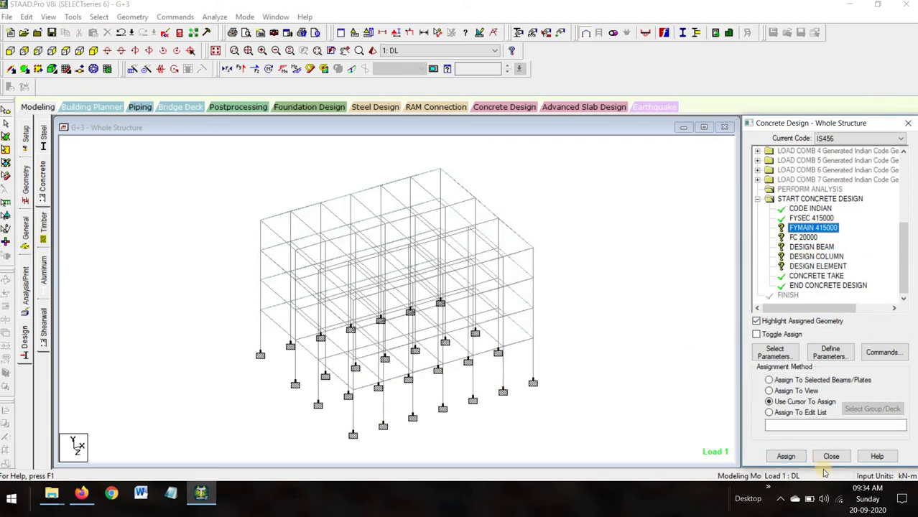
left_click(807, 391)
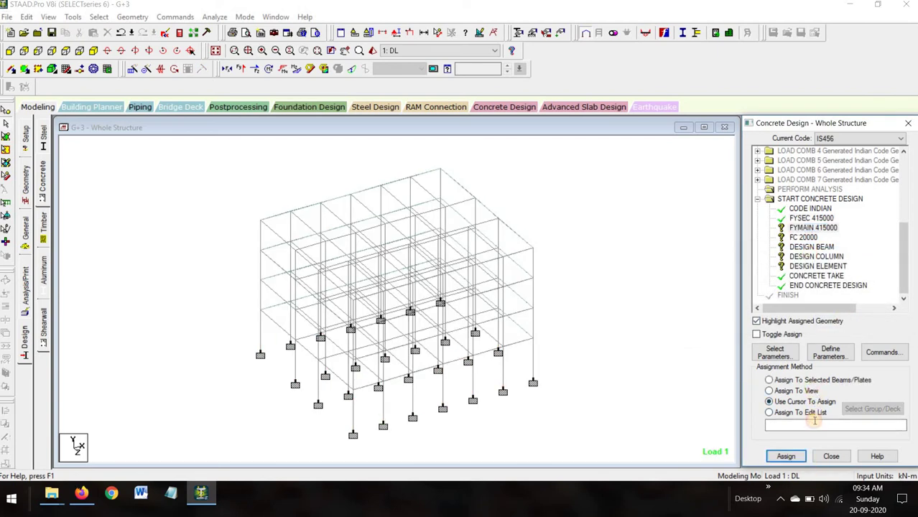
left_click(786, 456)
left_click(837, 323)
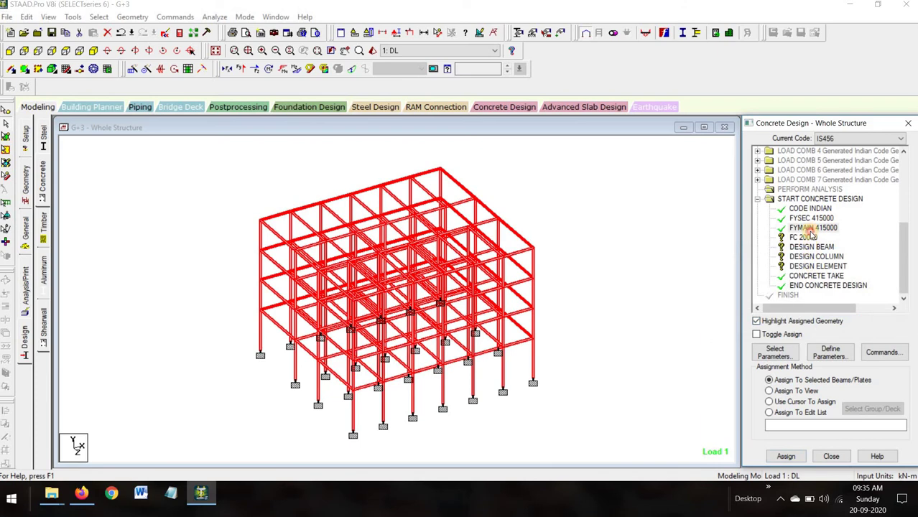
left_click(811, 228)
- Assign FC 20000 to the whole structure in view
left_click(805, 238)
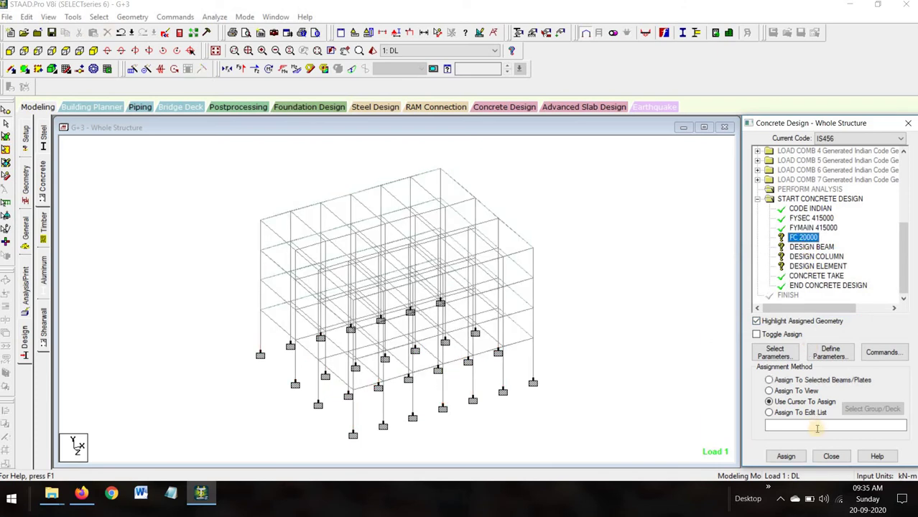
left_click(803, 391)
left_click(786, 457)
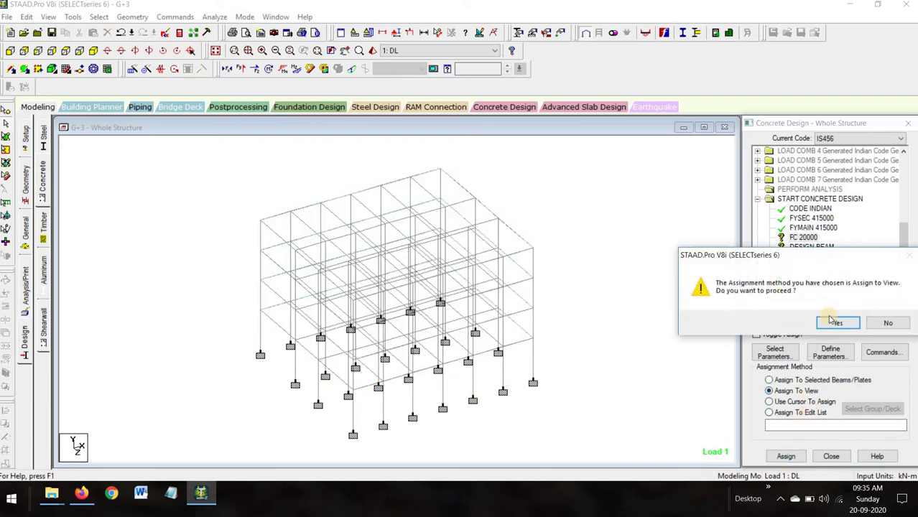
left_click(830, 324)
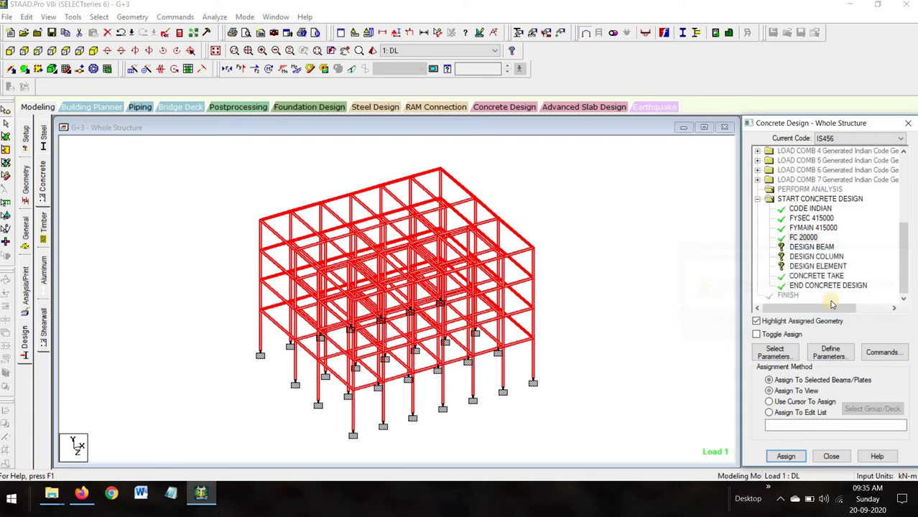
left_click(821, 248)
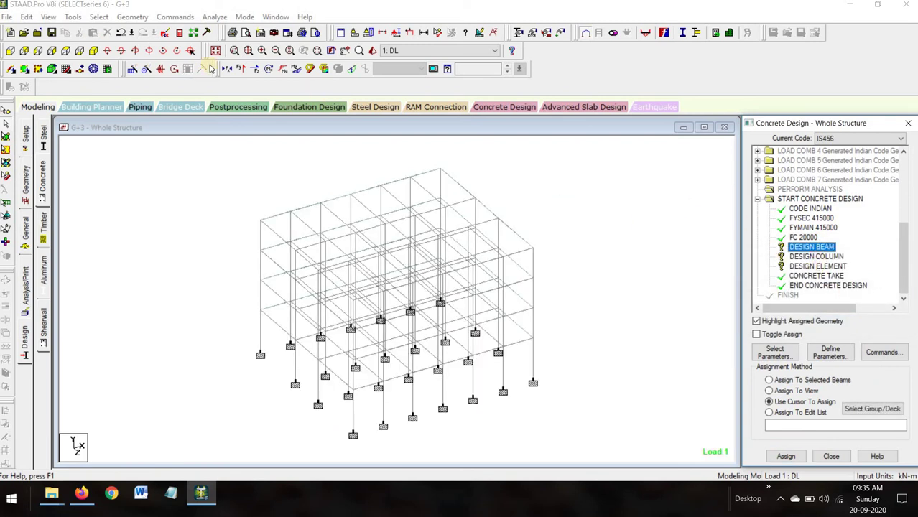
- Assign DESIGN BEAM to all beams parallel to X and Z
left_click(98, 17)
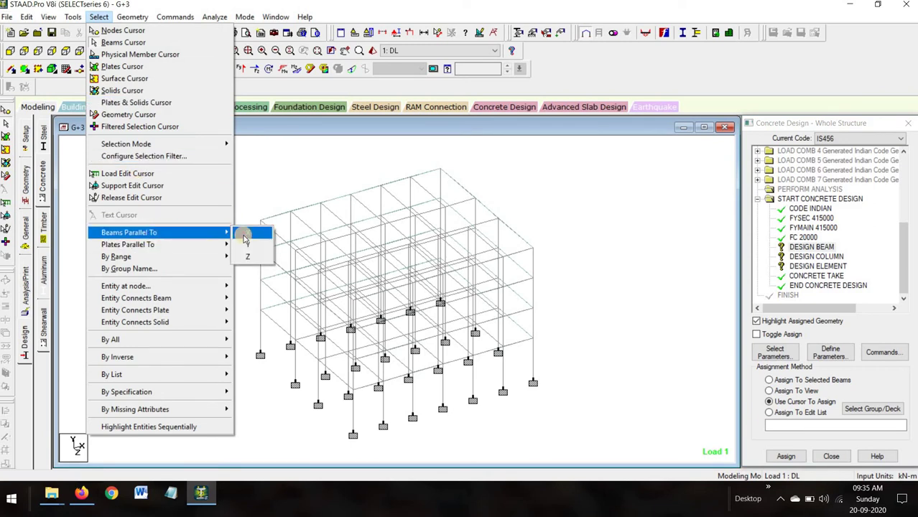
left_click(248, 232)
left_click(99, 17)
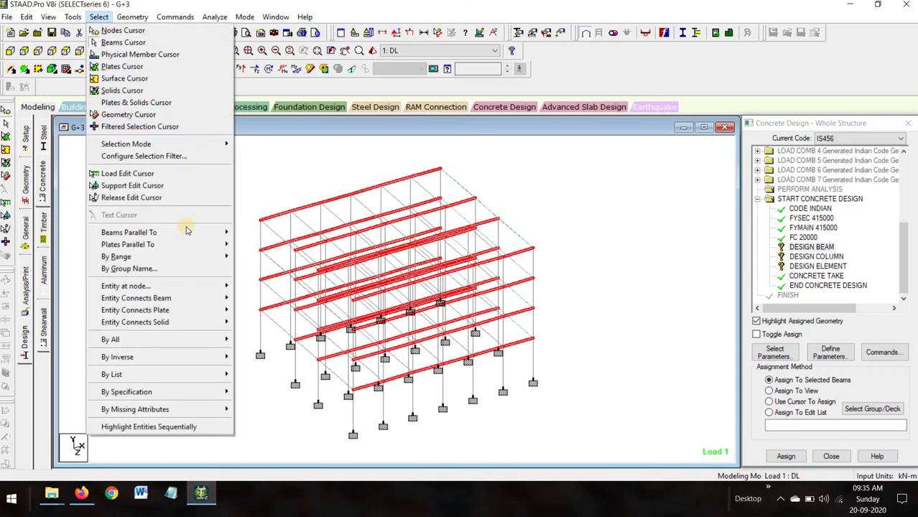
mouse_move(186, 232)
left_click(248, 258)
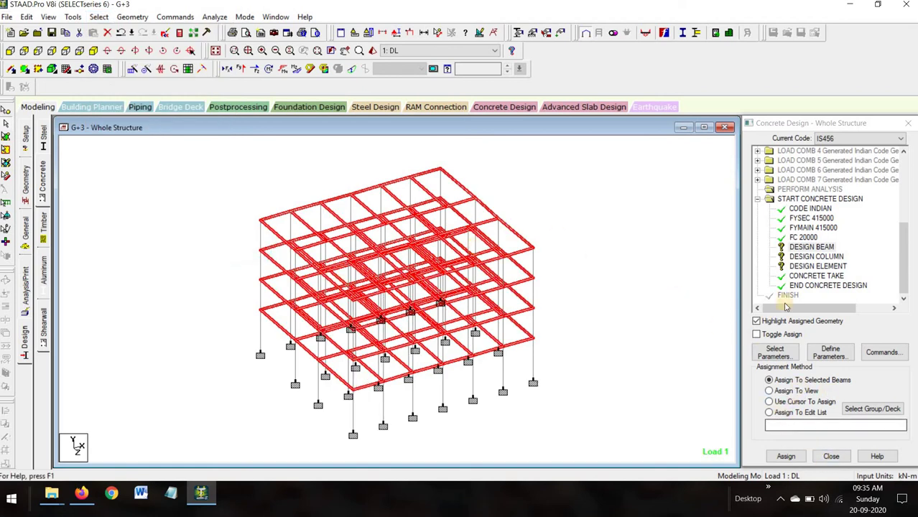
left_click(786, 456)
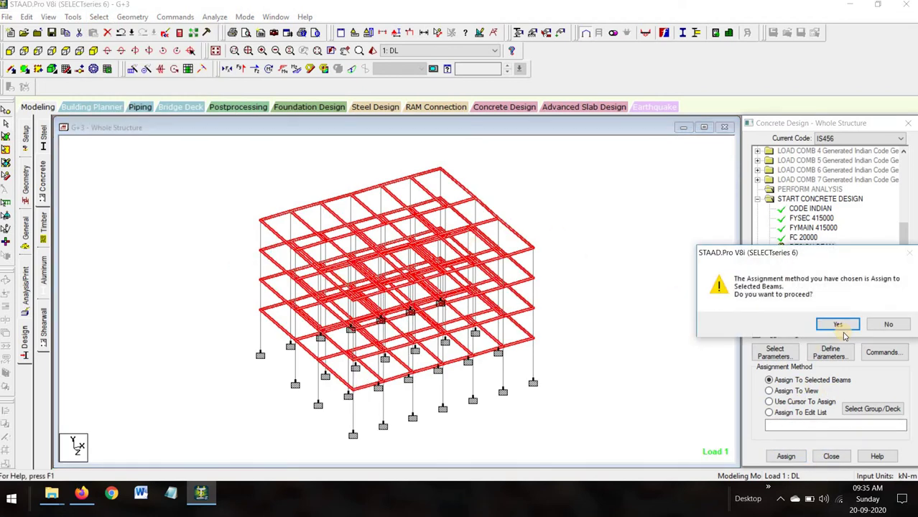
left_click(850, 327)
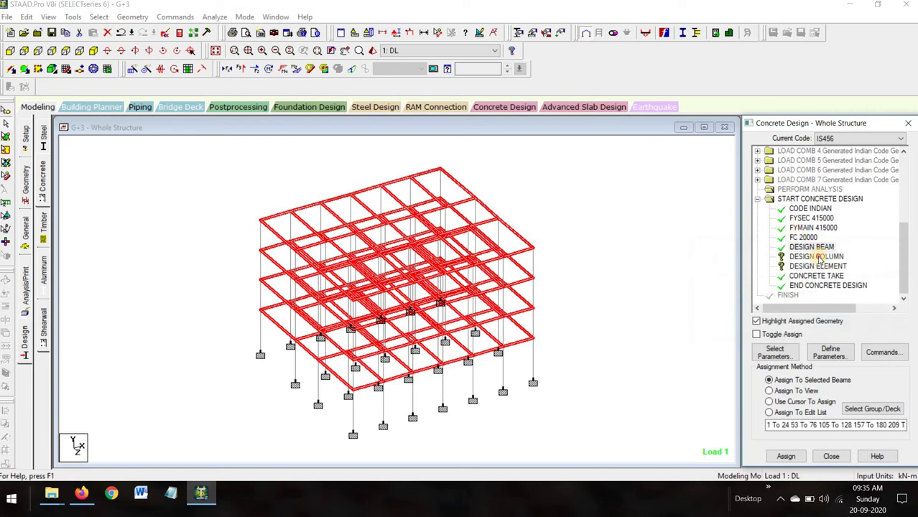
- Assign DESIGN COLUMN to all columns parallel to Y
left_click(817, 257)
left_click(102, 17)
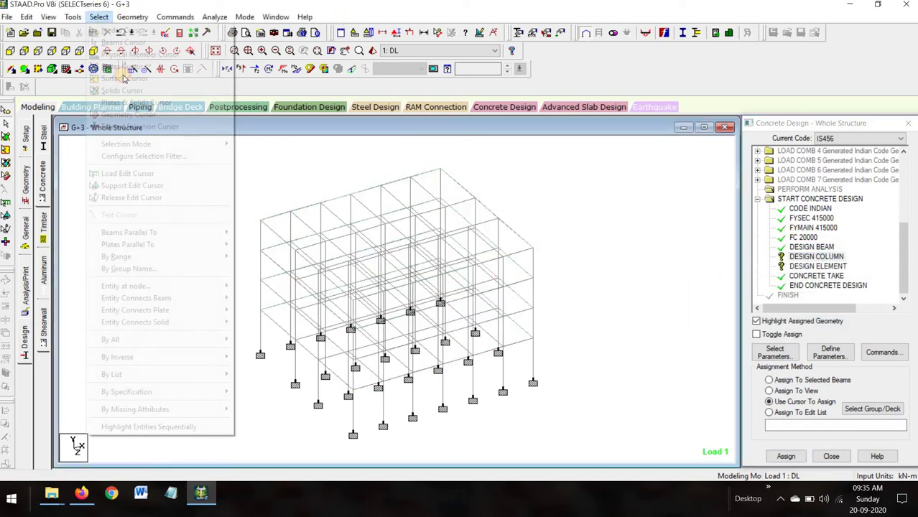
mouse_move(161, 232)
left_click(267, 247)
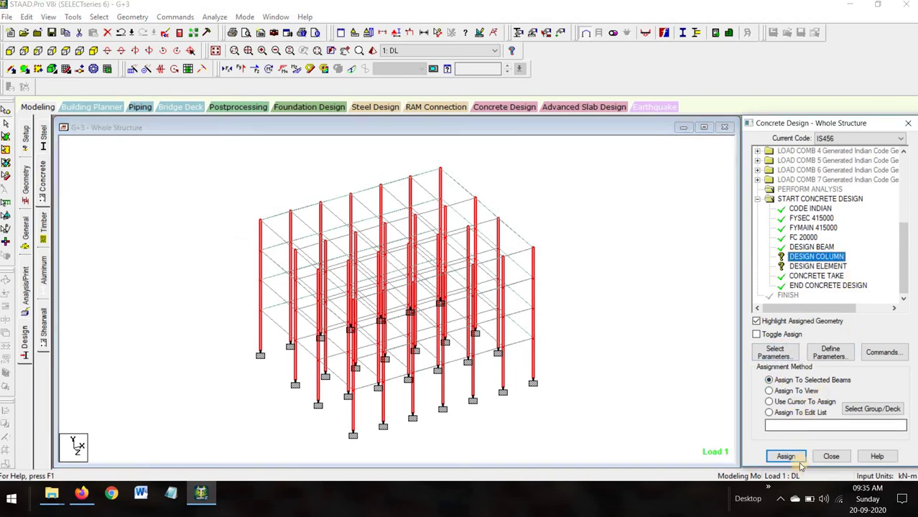
left_click(787, 456)
left_click(836, 325)
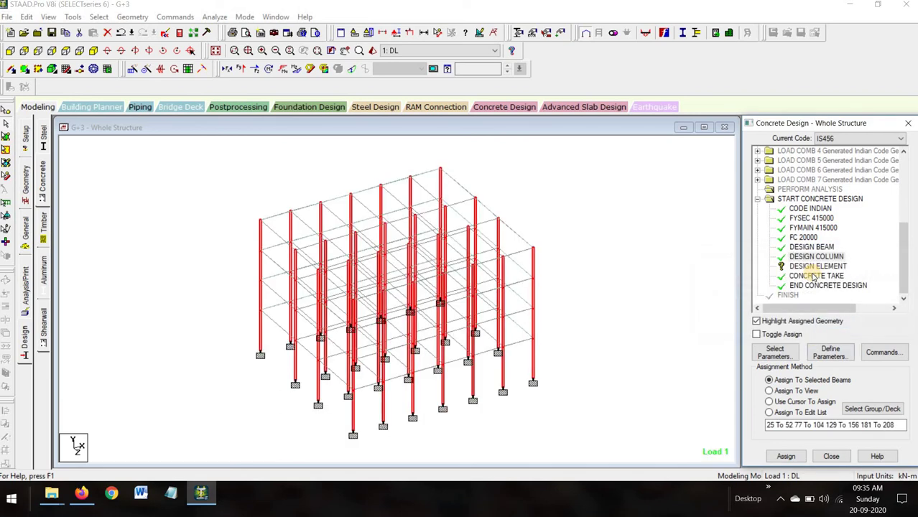
- Assign DESIGN ELEMENT to the whole structure in view
left_click(816, 267)
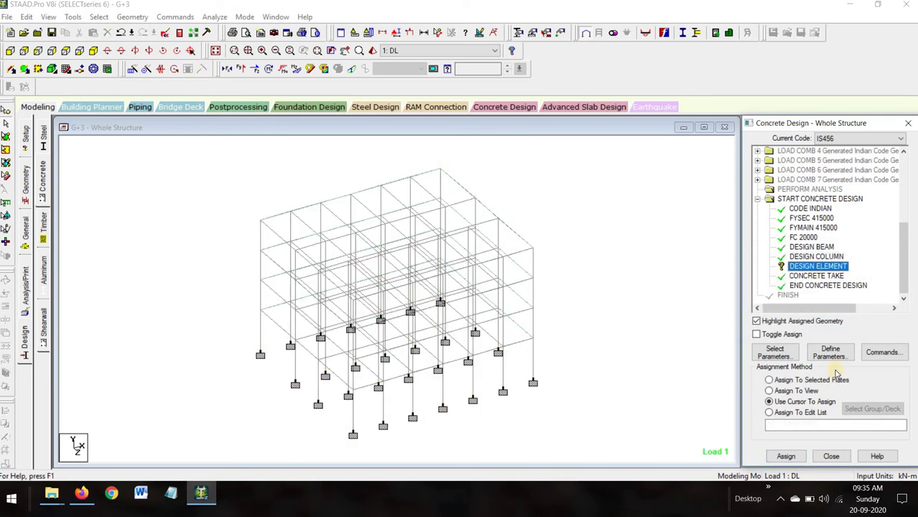
left_click(796, 391)
left_click(786, 456)
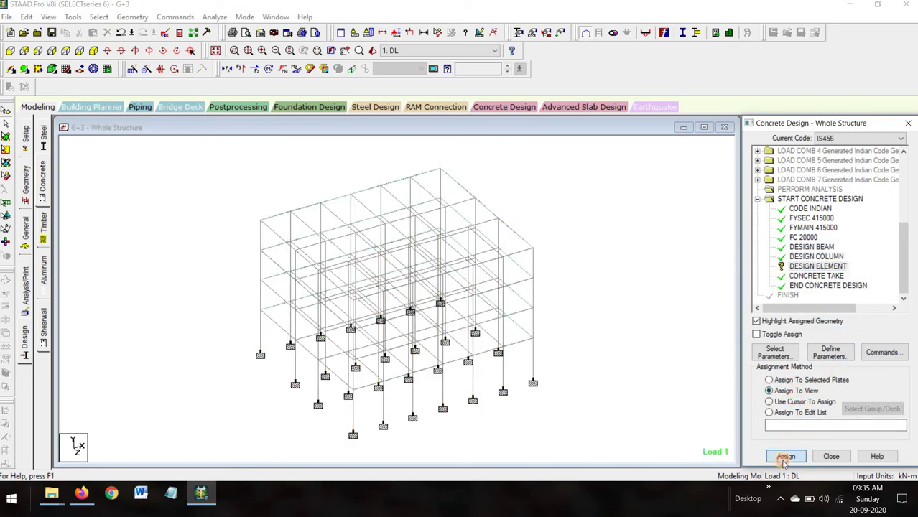
left_click(840, 323)
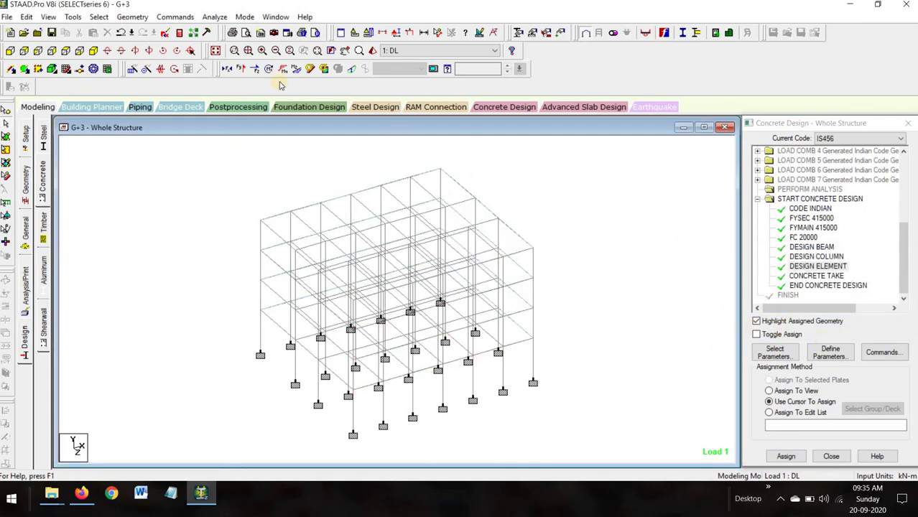
- Run the analysis and IS456 design, saving the model, then enter post-processing
left_click(214, 17)
left_click(231, 31)
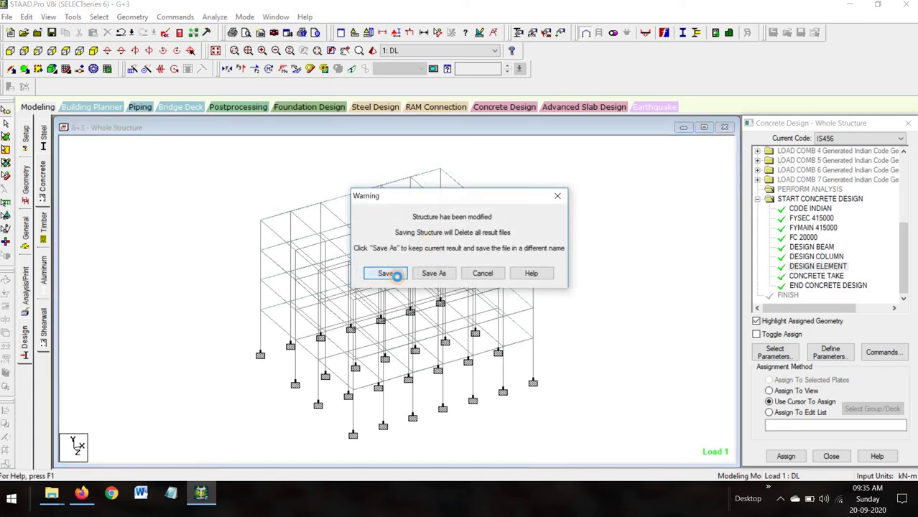
left_click(382, 271)
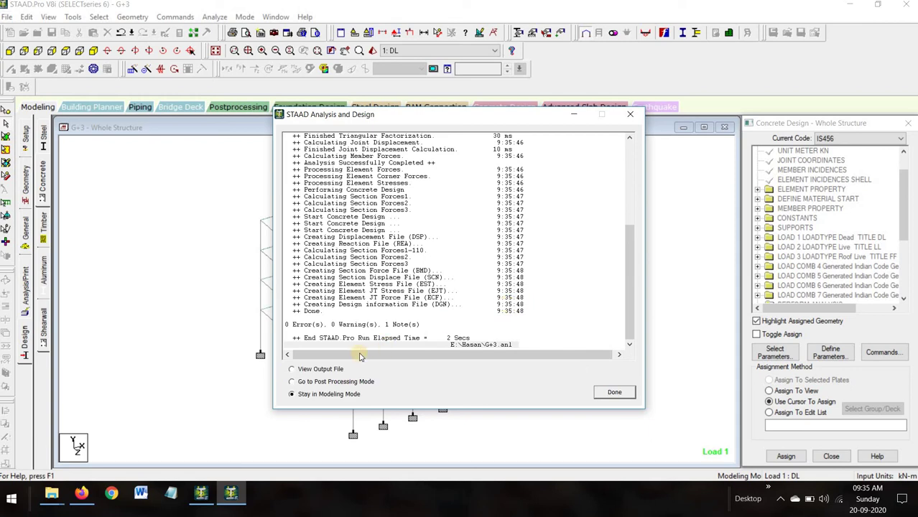
left_click(341, 381)
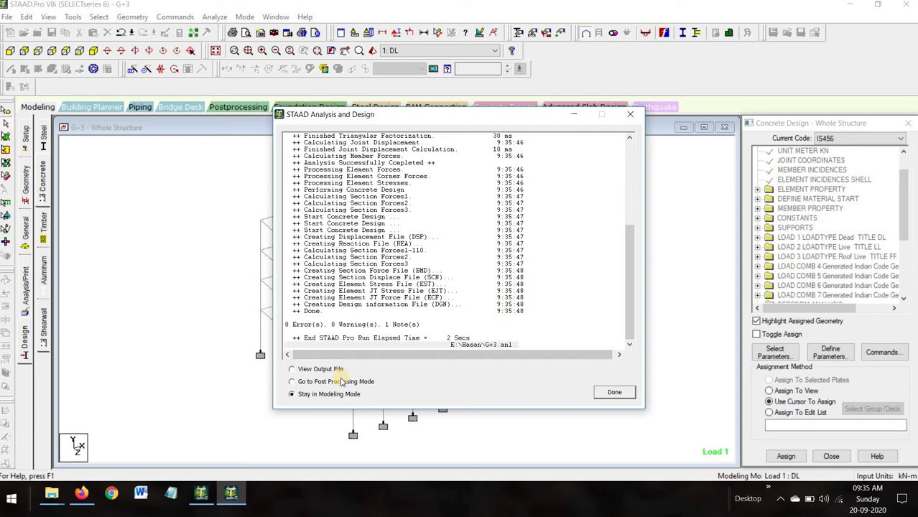
left_click(614, 392)
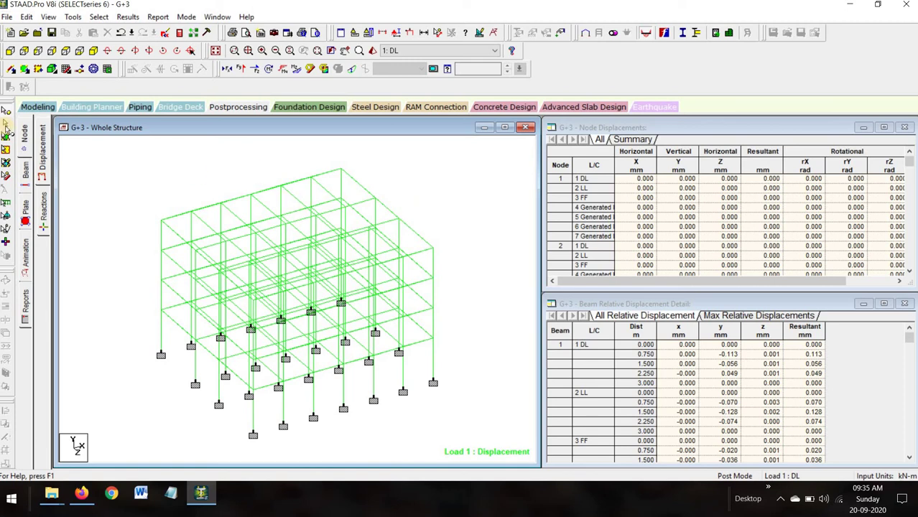
left_click(25, 172)
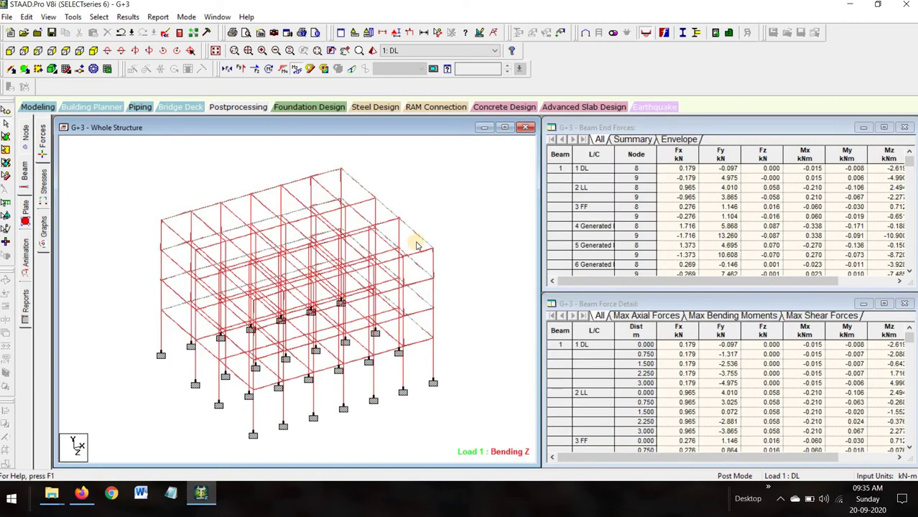
left_click(350, 184)
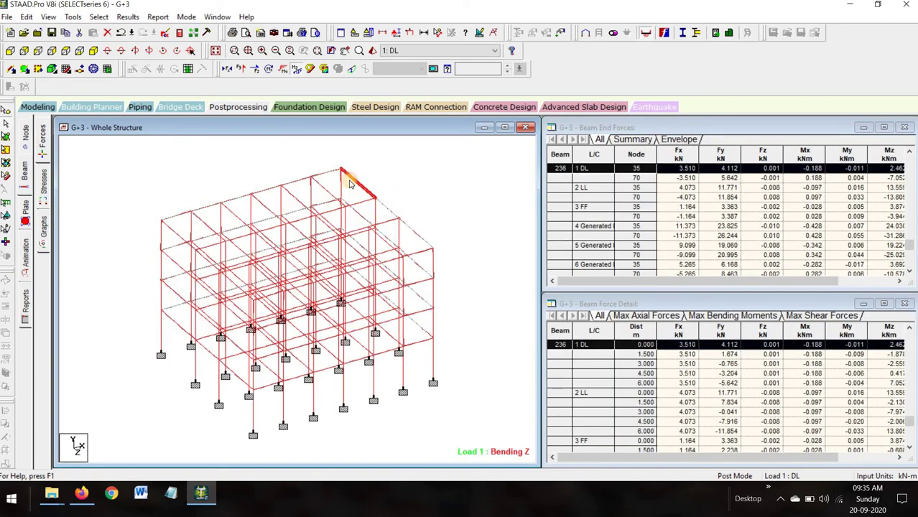
double_click(354, 180)
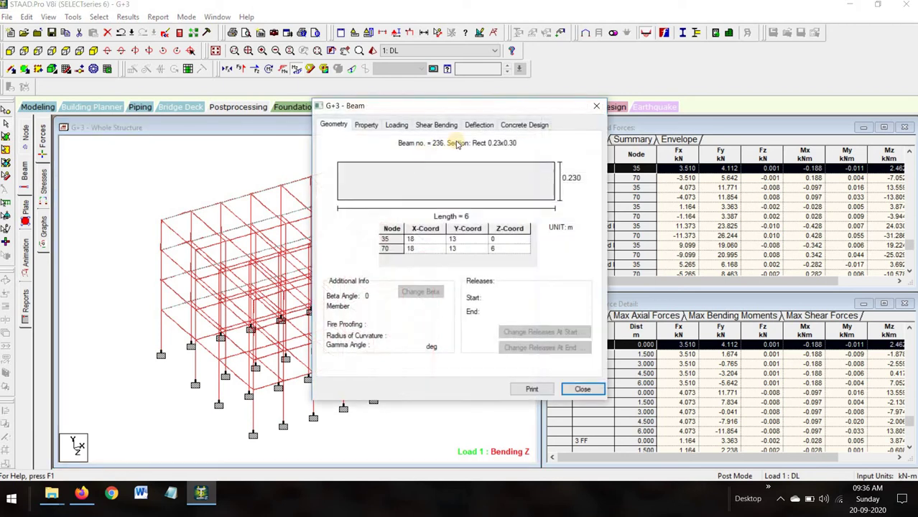
left_click(519, 126)
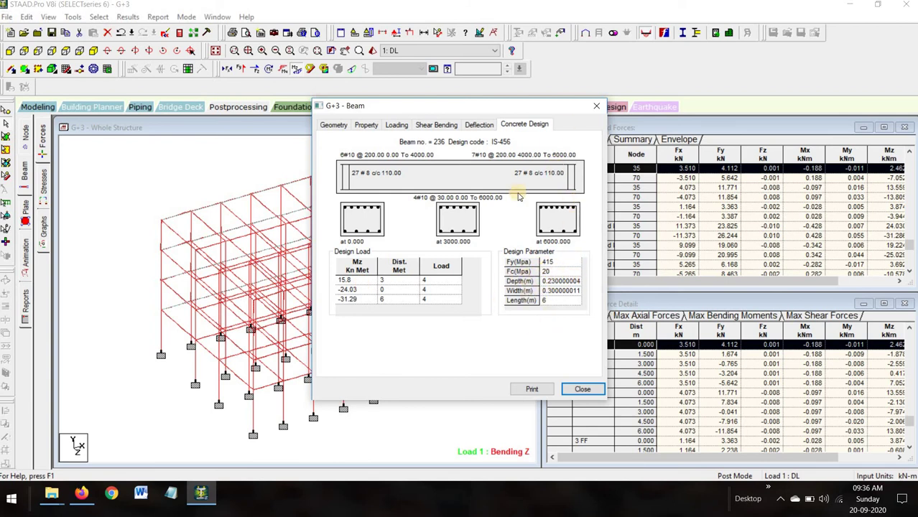
left_click(596, 105)
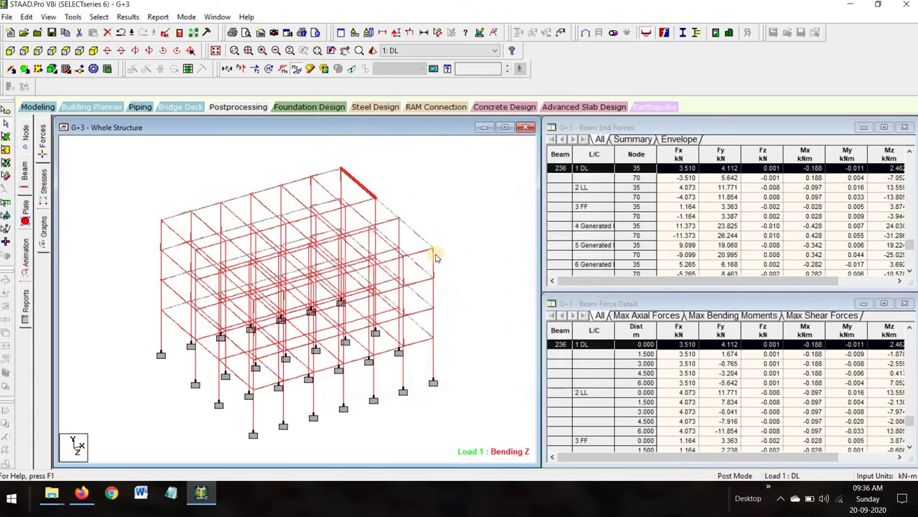
left_click(434, 263)
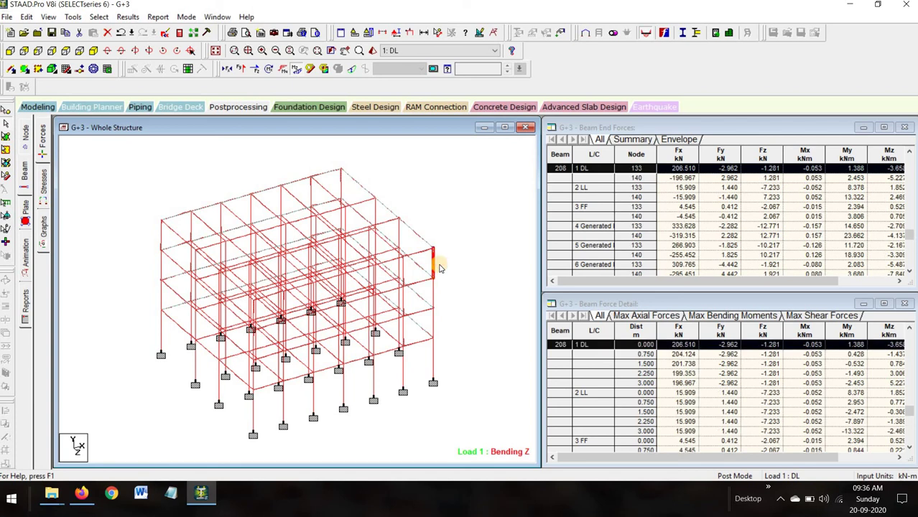
double_click(434, 264)
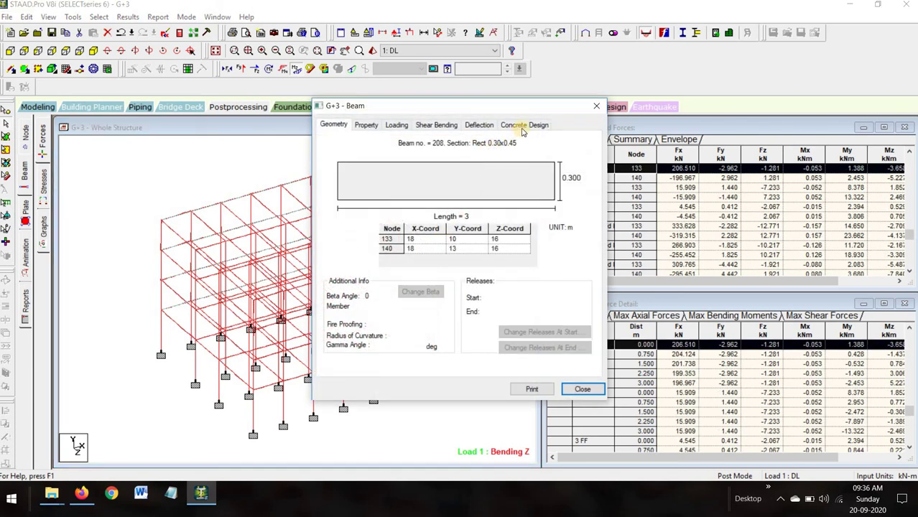
left_click(523, 129)
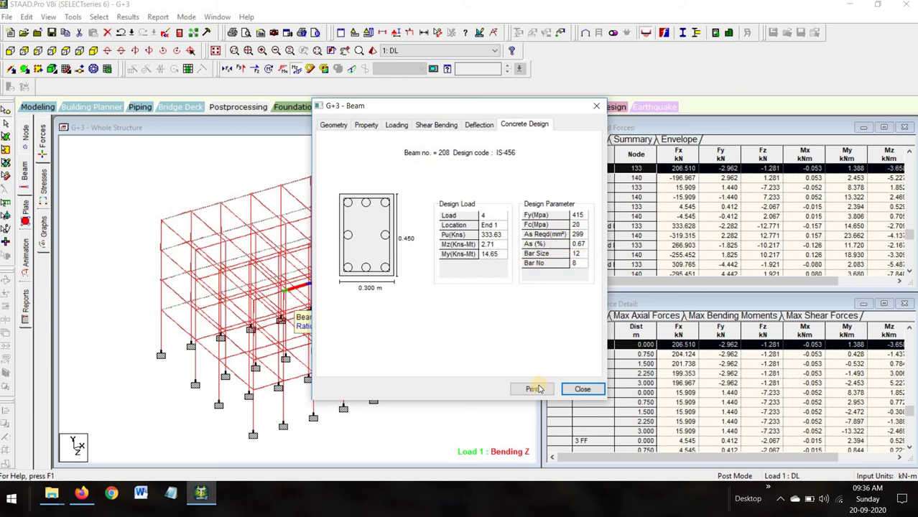
left_click(582, 389)
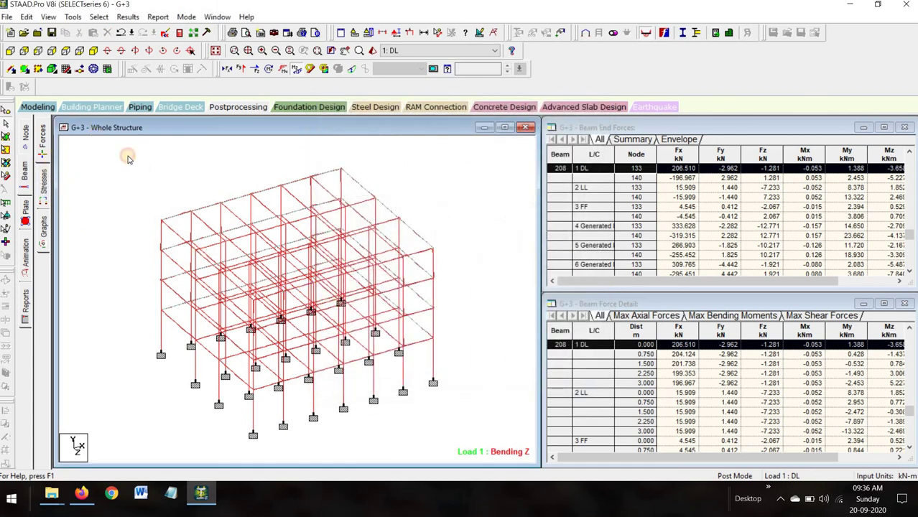
left_click(48, 184)
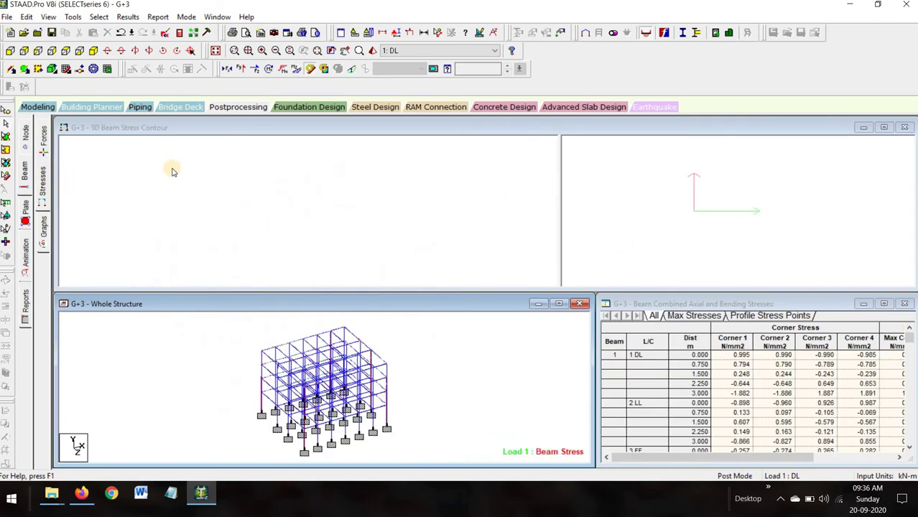
left_click(25, 136)
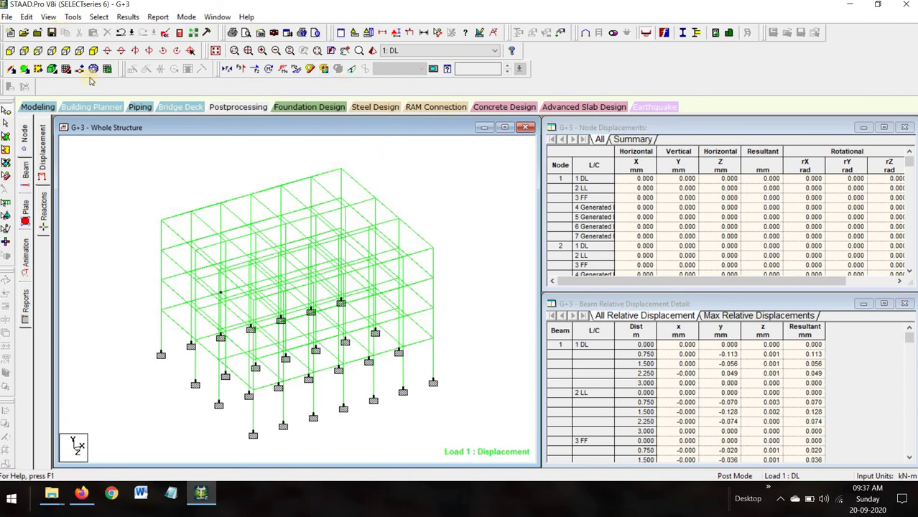
- Open the G+3.anl analysis output file in the Output Viewer
left_click(179, 34)
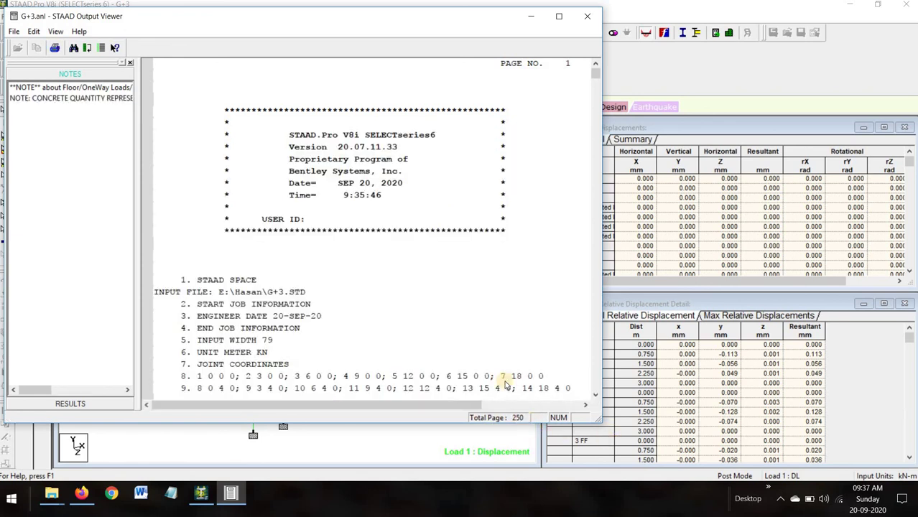
scroll(502, 375, "down", 4)
scroll(430, 331, "up", 4)
- Jump to RESULTS > CONCRETE DESIGN and browse the beam reinforcement results
left_click(104, 402)
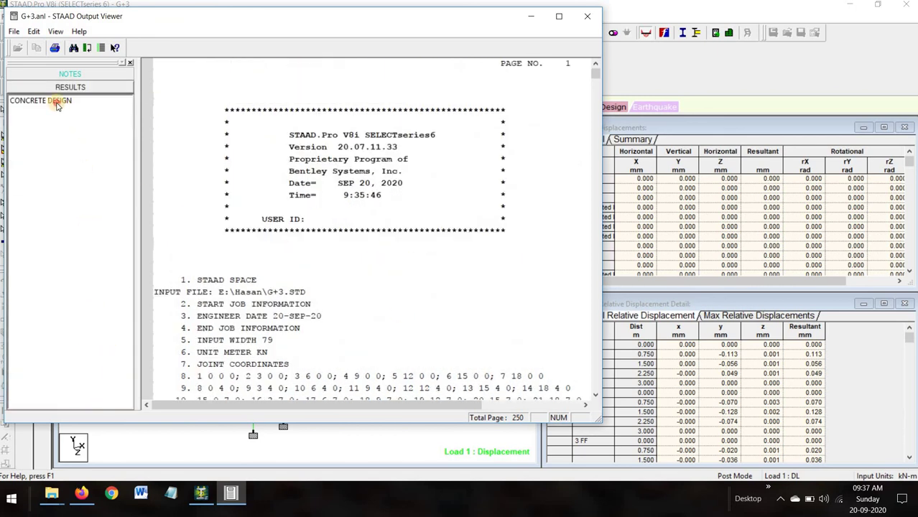
left_click(57, 101)
scroll(454, 237, "down", 4)
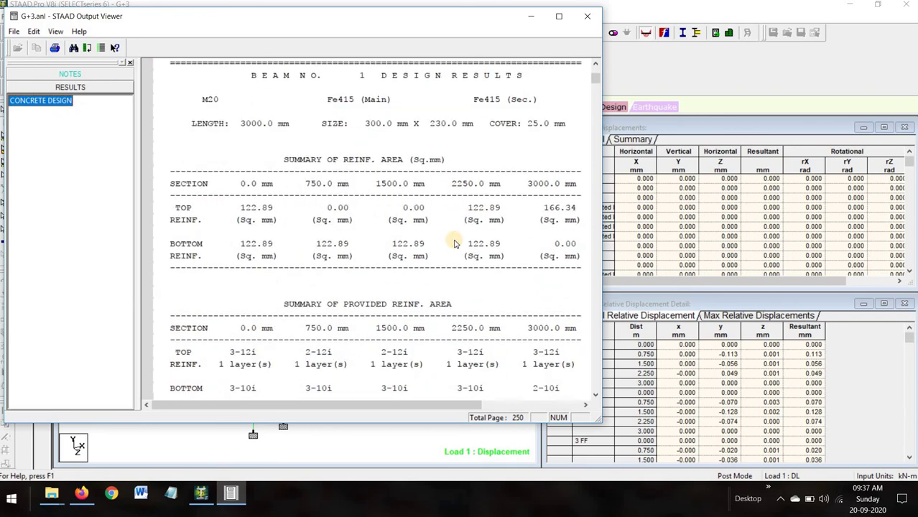
scroll(454, 243, "down", 3)
scroll(454, 243, "down", 7)
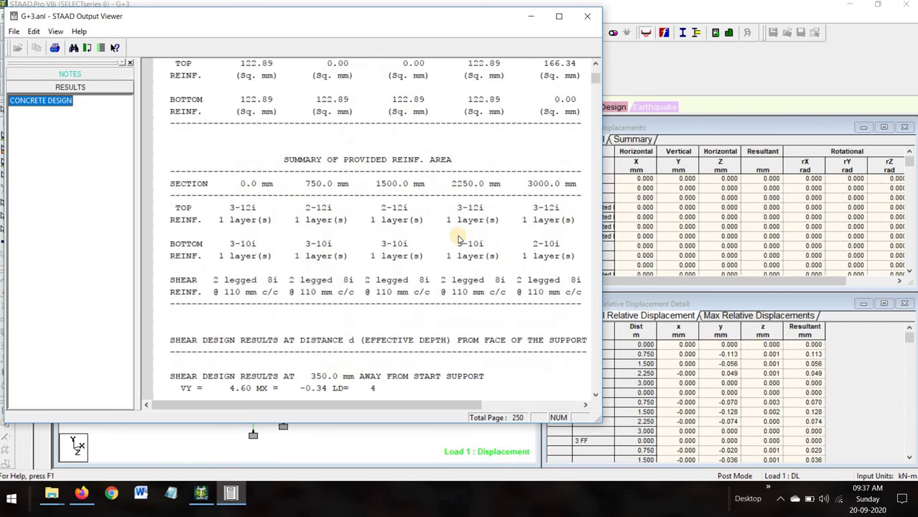
scroll(460, 245, "down", 3)
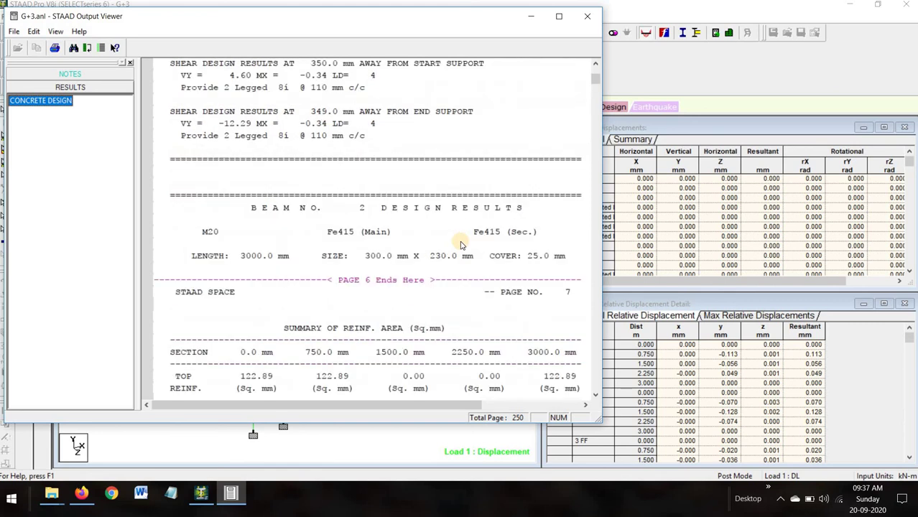
scroll(461, 245, "up", 7)
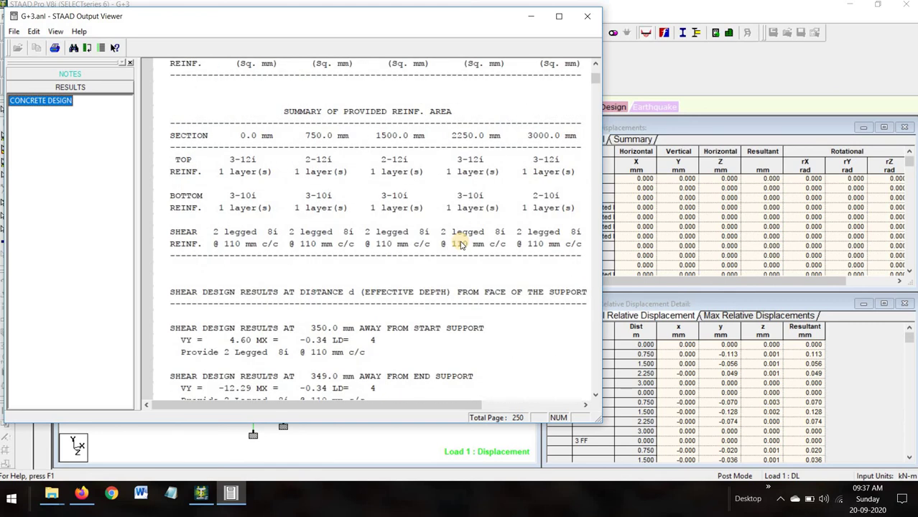
scroll(466, 244, "up", 4)
scroll(489, 229, "down", 7)
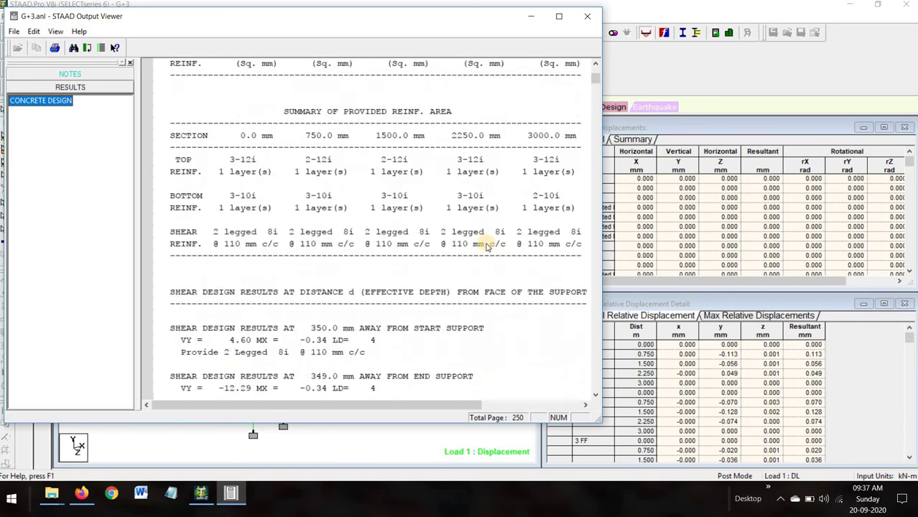
scroll(487, 253, "down", 20)
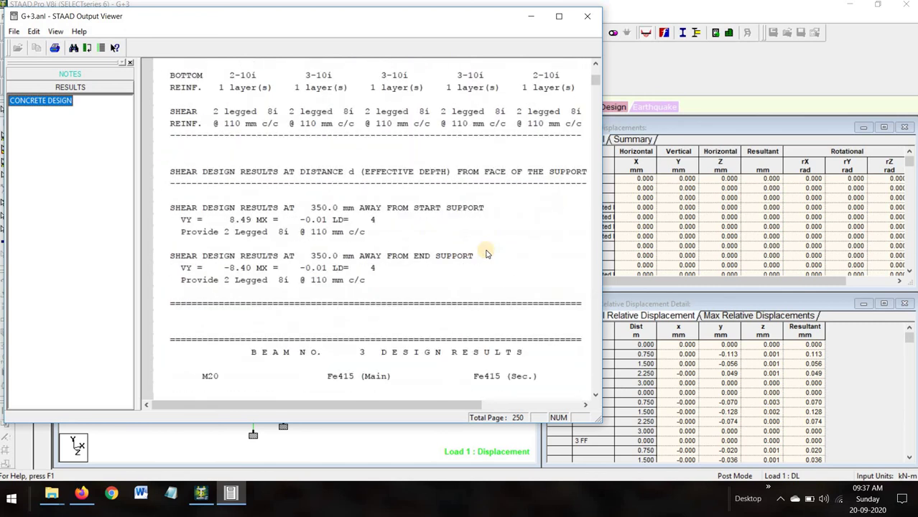
scroll(491, 261, "down", 15)
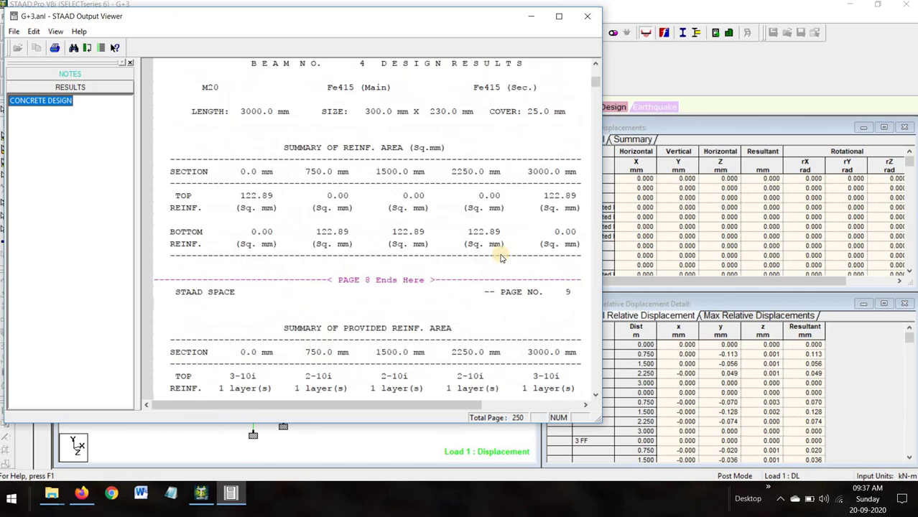
scroll(502, 255, "down", 10)
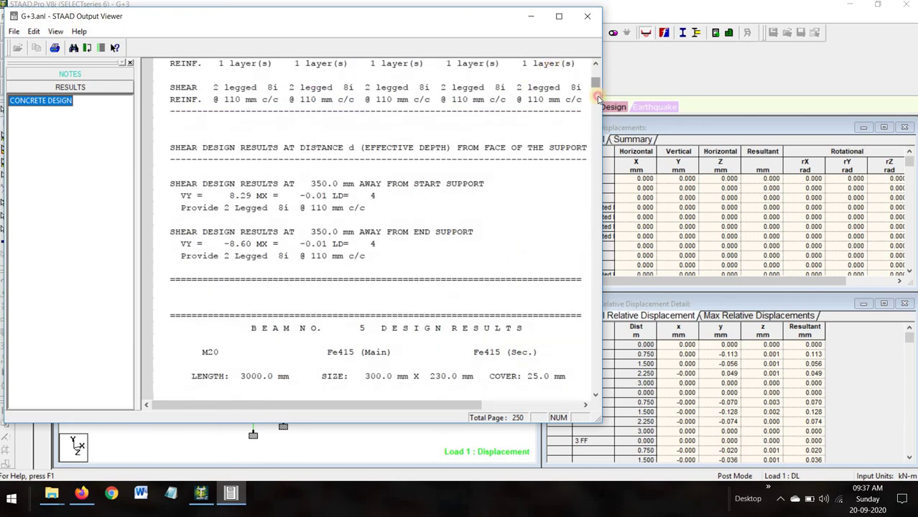
left_click_drag(596, 85, 650, 257)
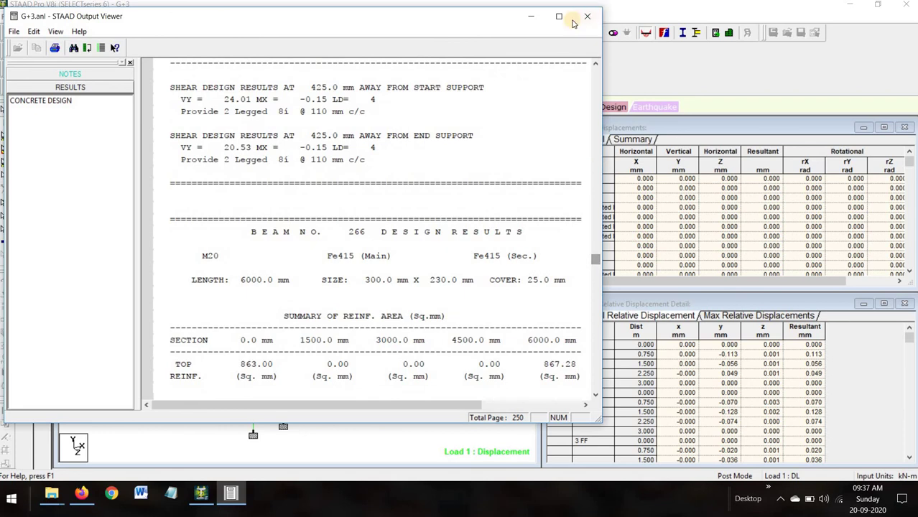
- Close the STAAD Output Viewer window to return to post-processing
left_click(588, 16)
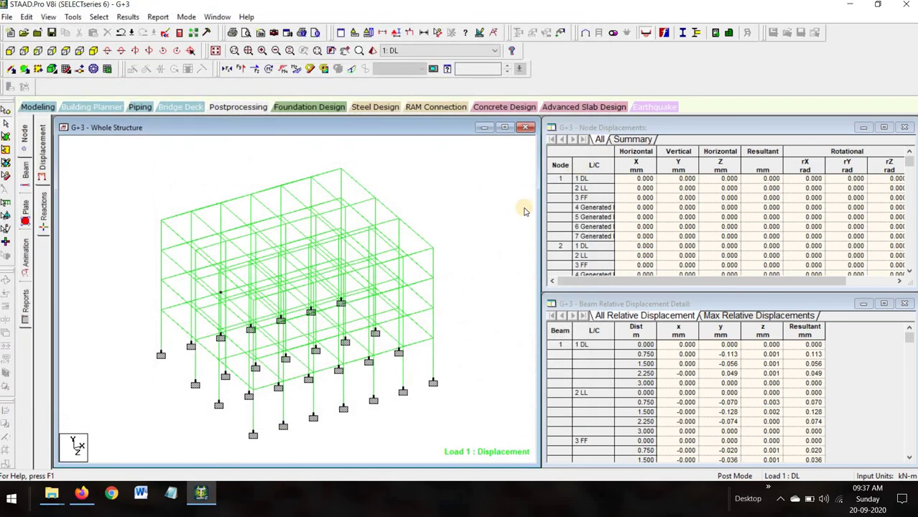